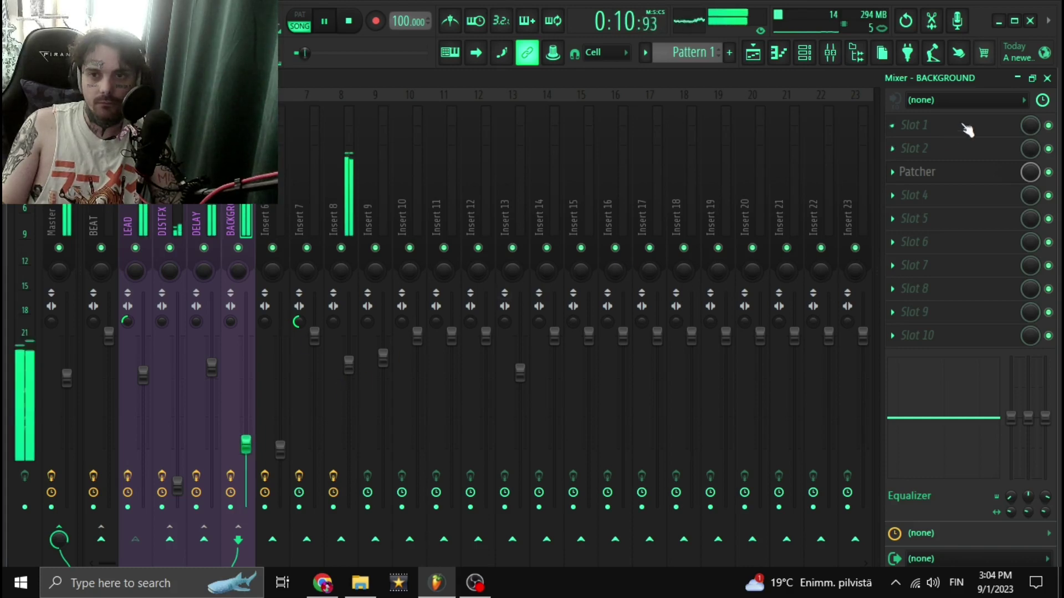
# Switch from the mixer to the arrangement and stop playback
pyautogui.click(1046, 78)
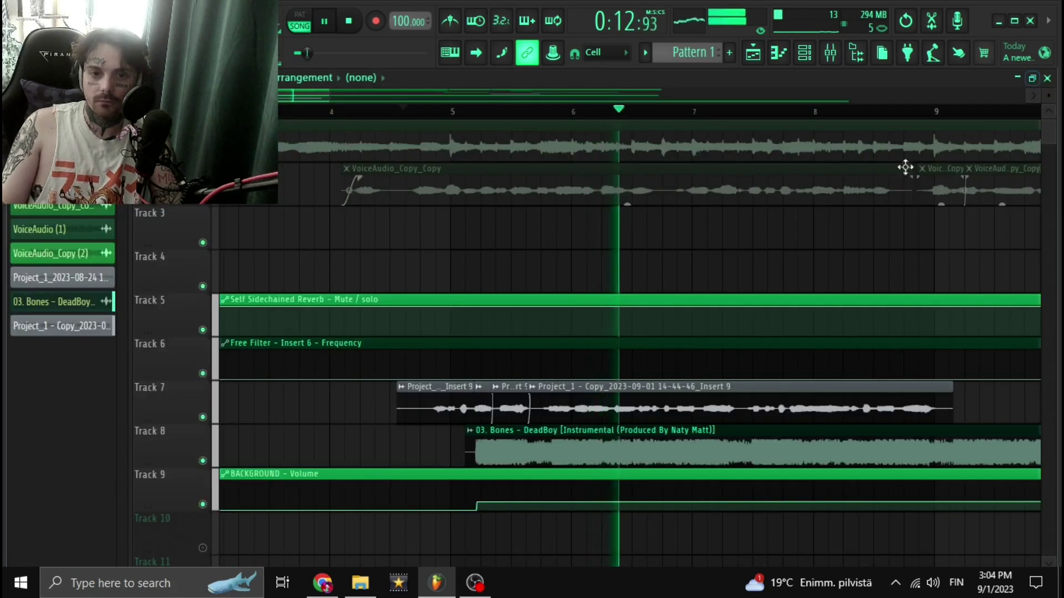
pyautogui.scroll(-2, 433, 283)
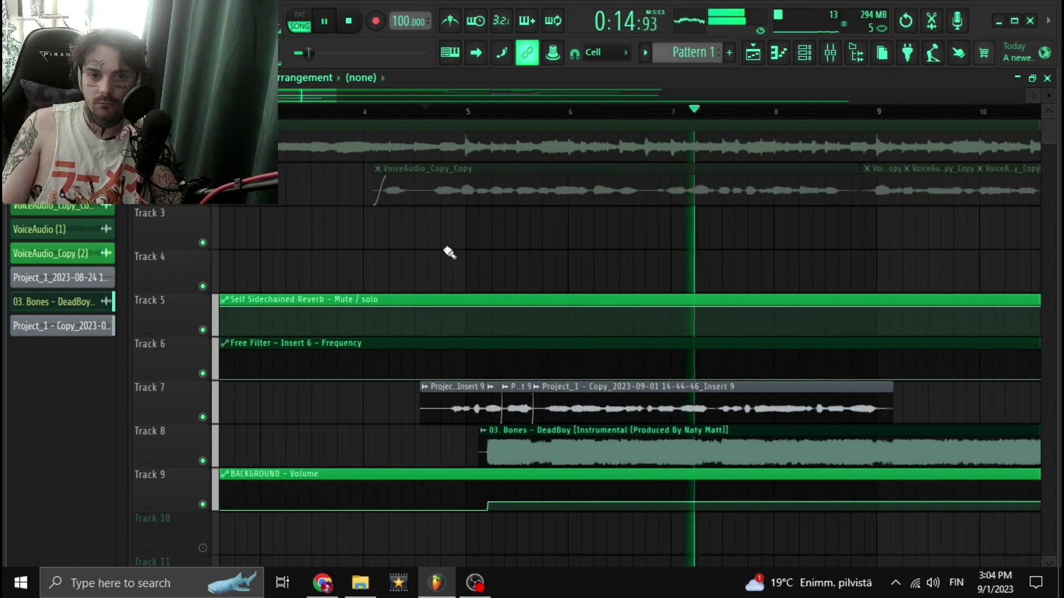
pyautogui.scroll(-2, 428, 266)
pyautogui.scroll(-3, 428, 262)
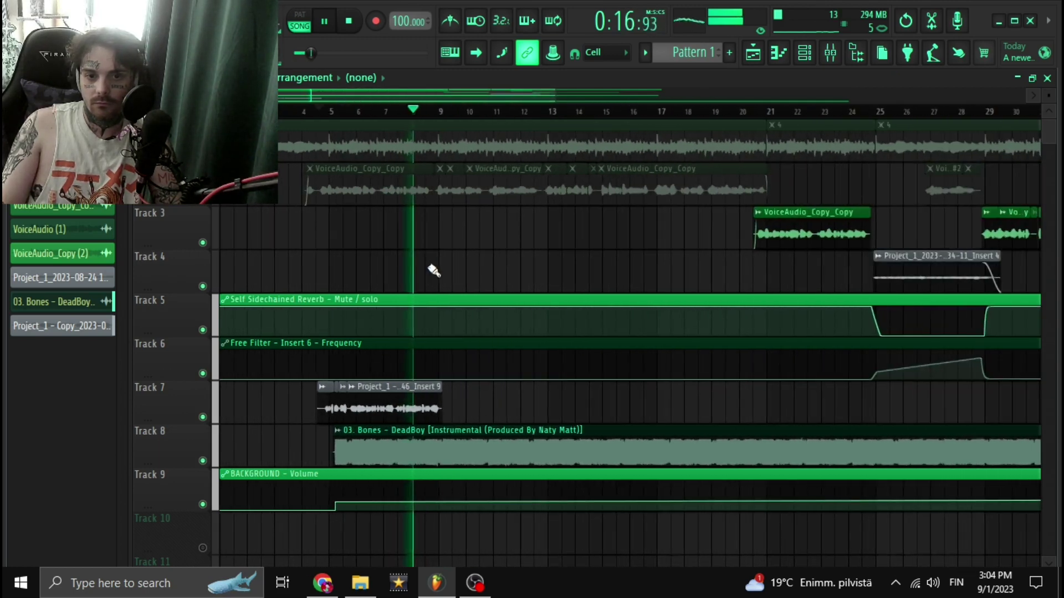
pyautogui.press('space')
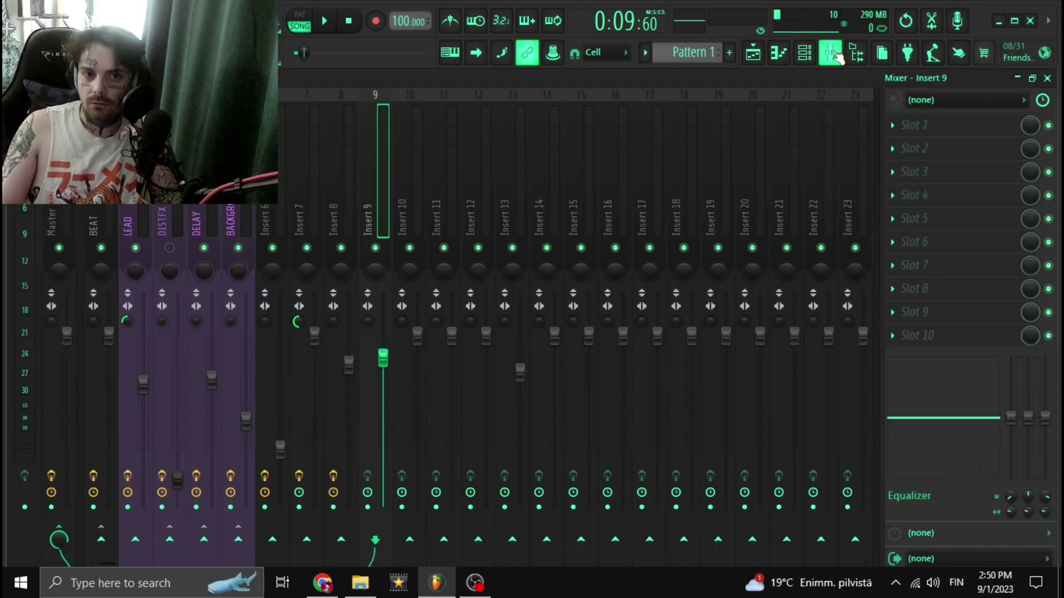
pyautogui.click(832, 54)
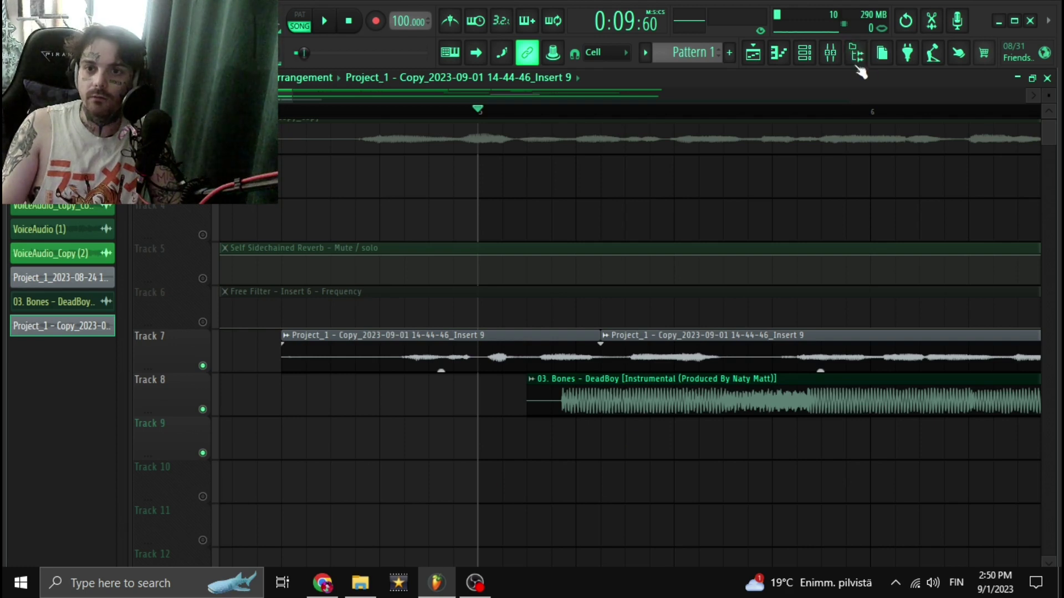
# In the BACKGROUND insert's Patcher, move the To FL Studio output node up beside BLOOD OVERDRIVE
pyautogui.click(830, 53)
pyautogui.click(244, 226)
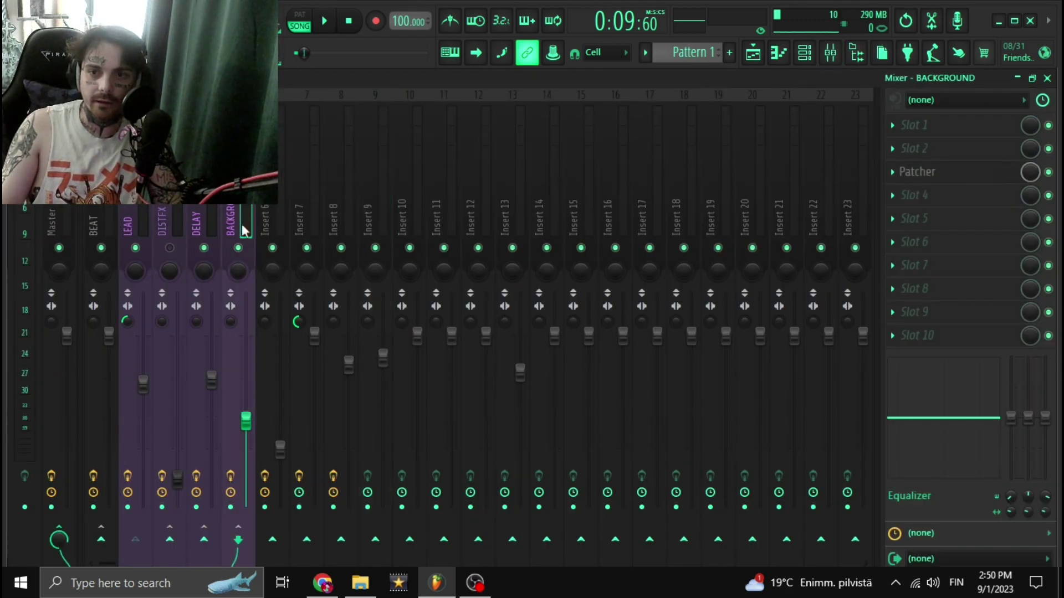
pyautogui.click(917, 172)
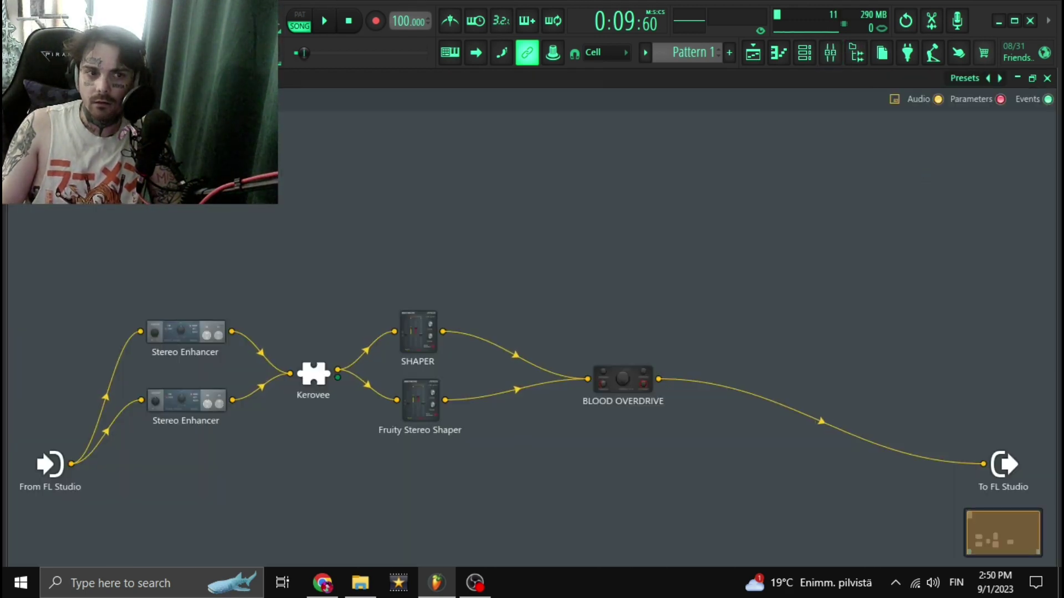
pyautogui.moveTo(1005, 465); pyautogui.dragTo(844, 399)
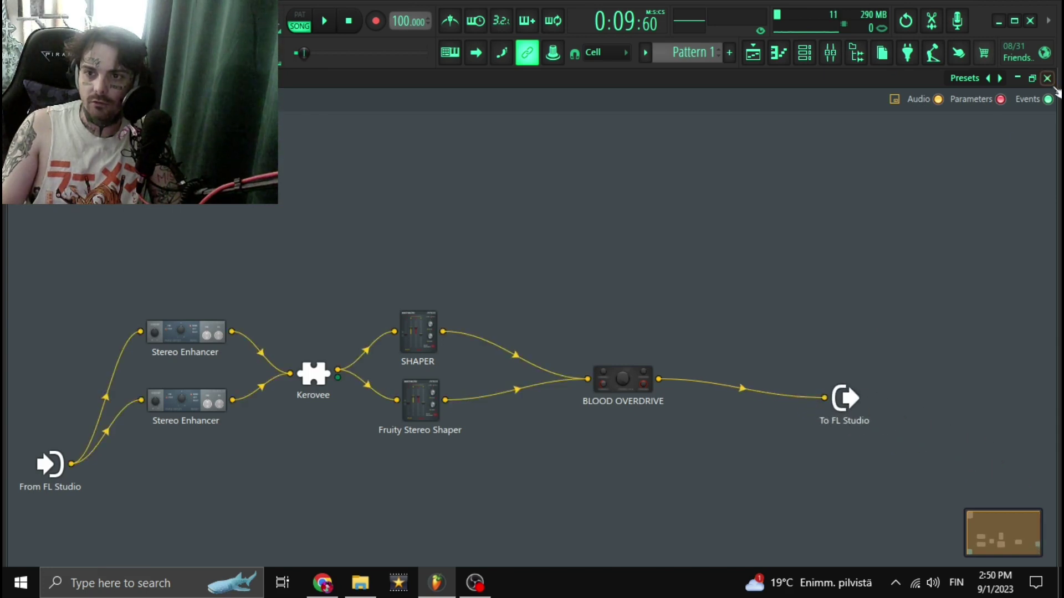
pyautogui.click(1047, 79)
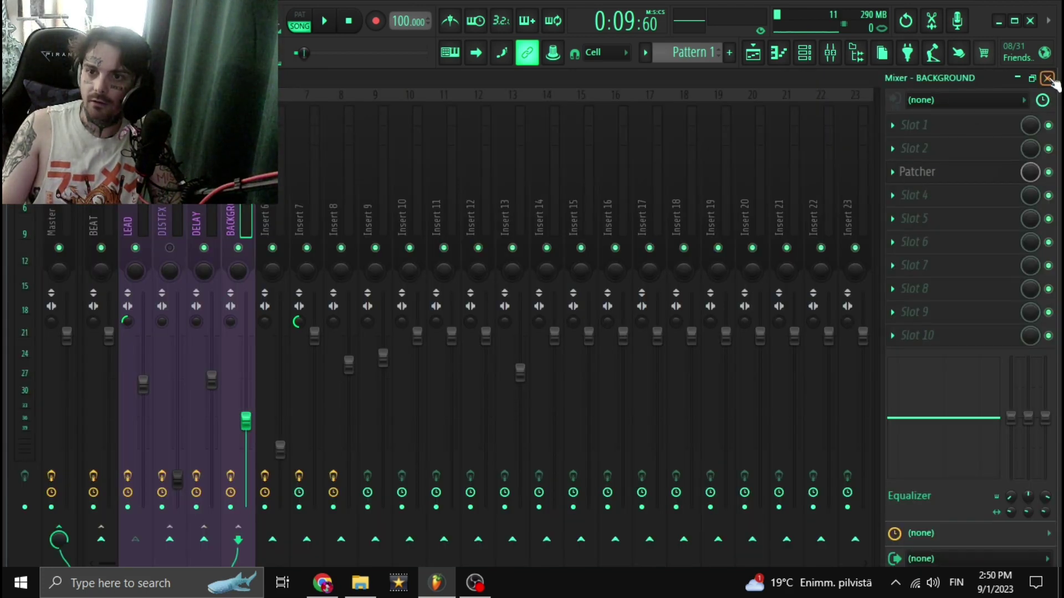
pyautogui.click(1046, 79)
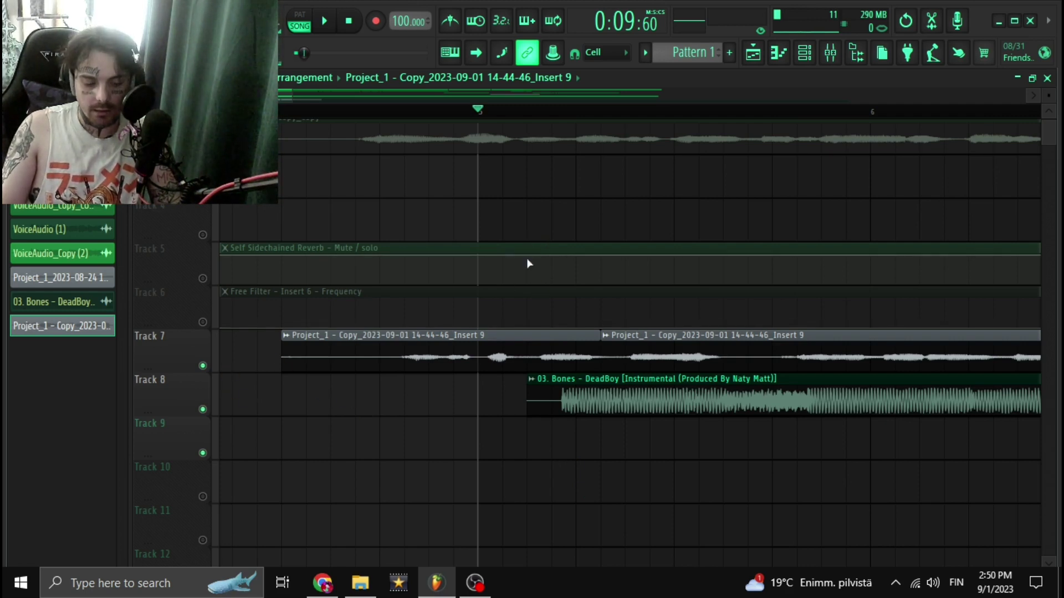
pyautogui.moveTo(490, 360)
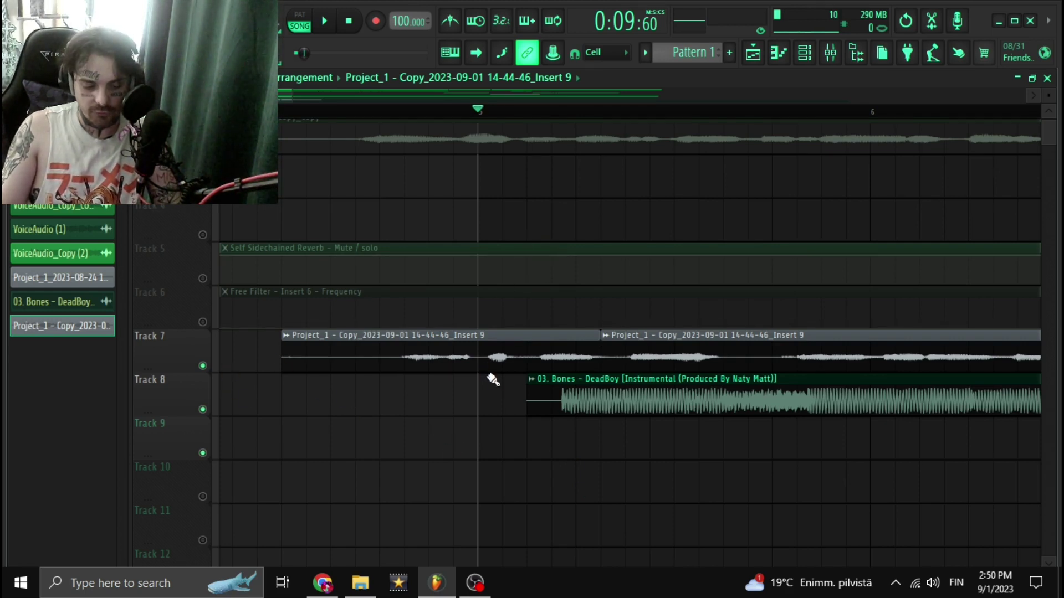
pyautogui.scroll(2, 515, 407)
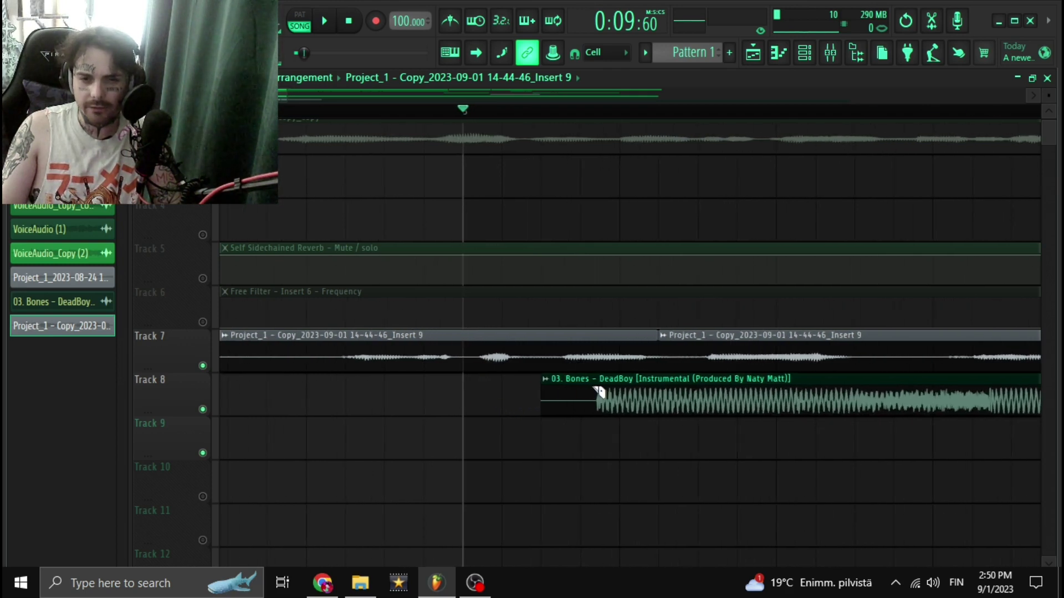
pyautogui.scroll(1, 601, 391)
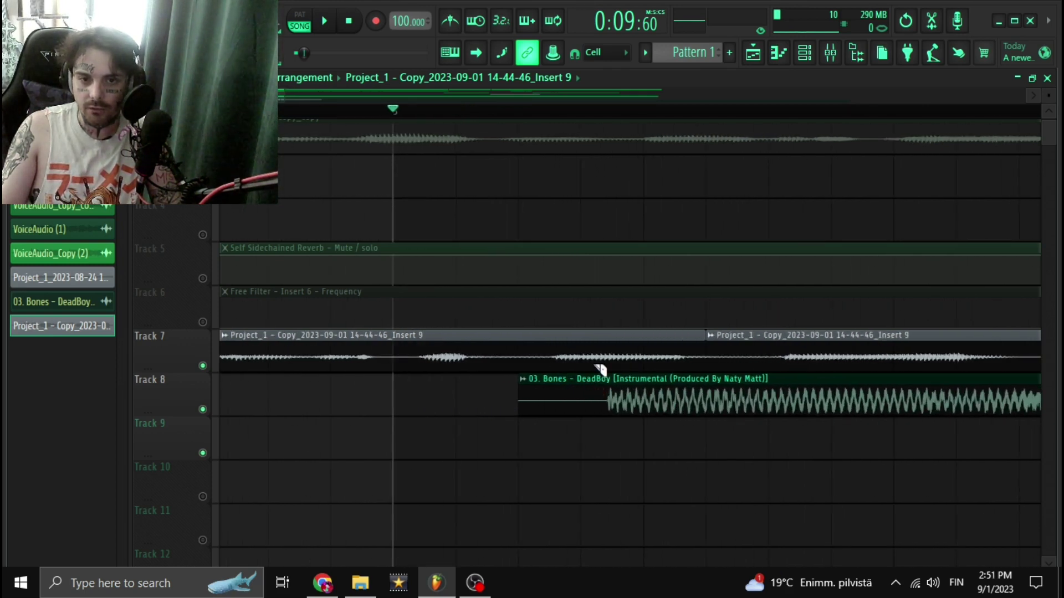
pyautogui.moveTo(568, 356)
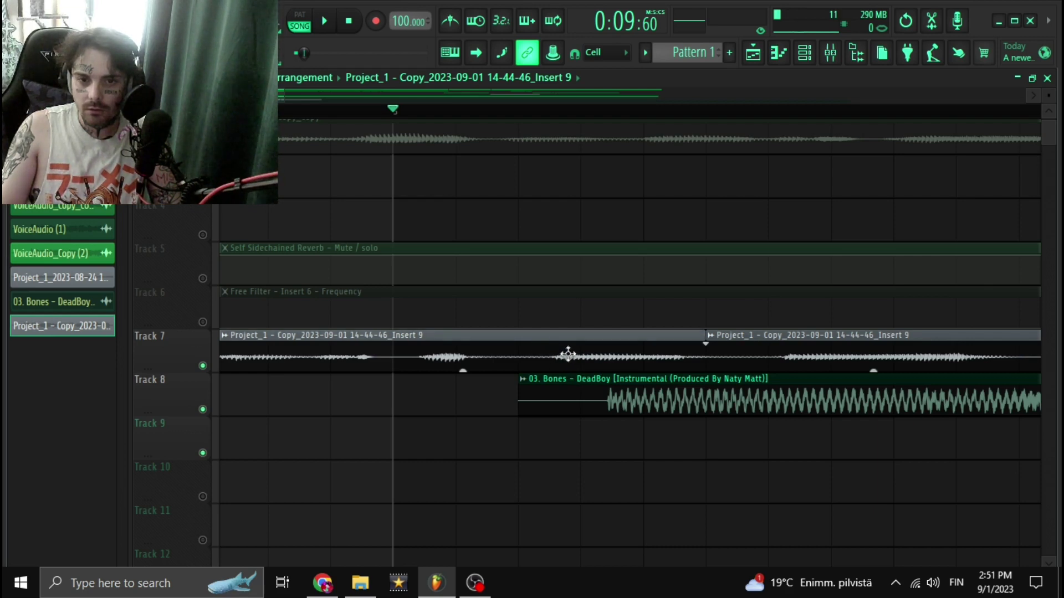
# Crossfade the first Track 7 vocal clip into the next and set song position to 0:08:97
pyautogui.moveTo(568, 354); pyautogui.dragTo(590, 352)
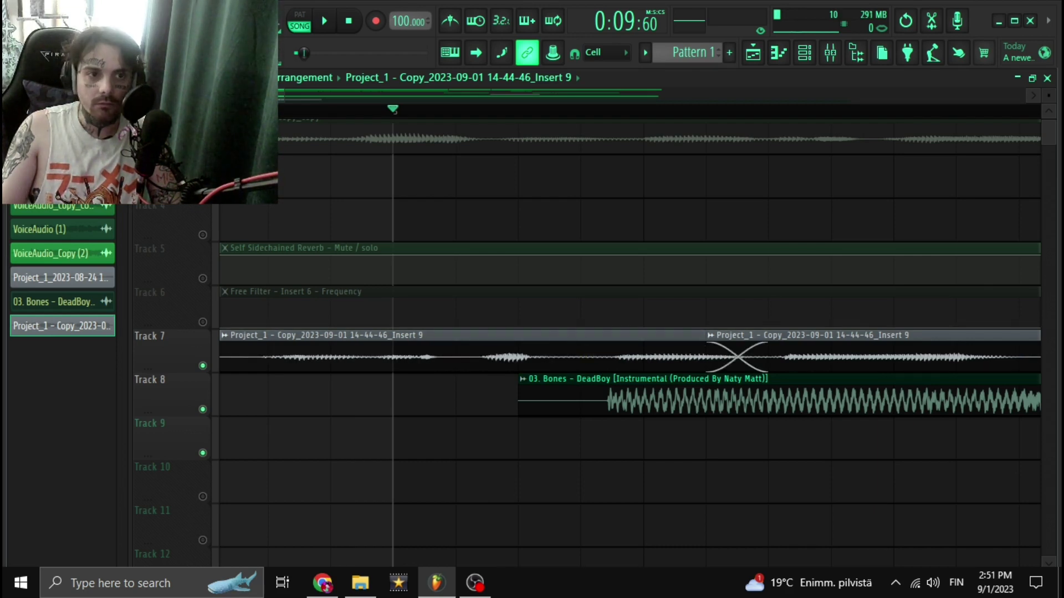
pyautogui.press('Escape')
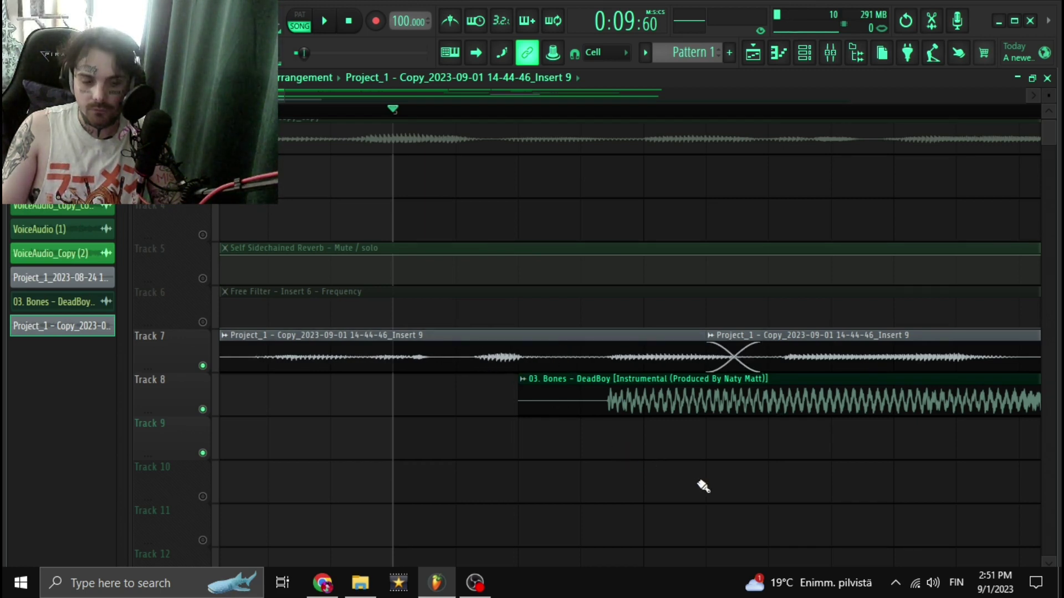
pyautogui.scroll(-1, 615, 471)
pyautogui.scroll(1, 736, 491)
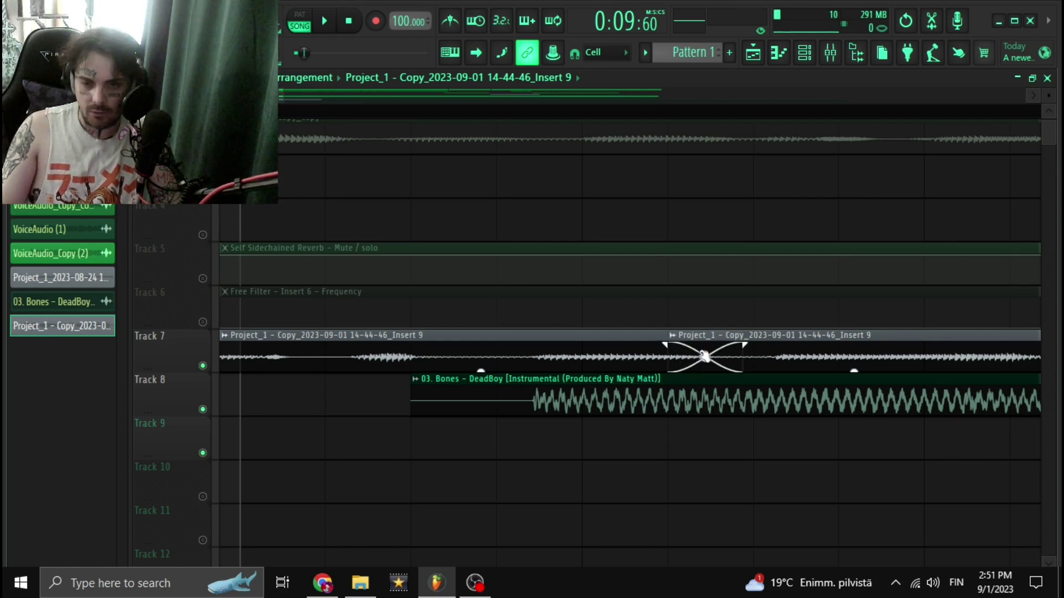
pyautogui.scroll(-1, 681, 419)
pyautogui.scroll(-1, 491, 498)
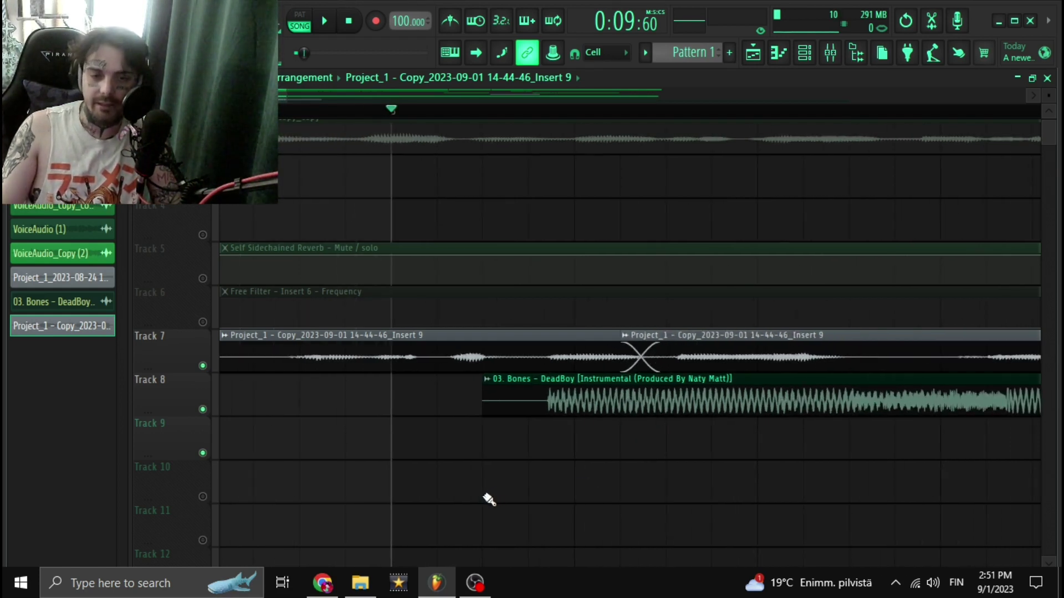
pyautogui.scroll(2, 581, 497)
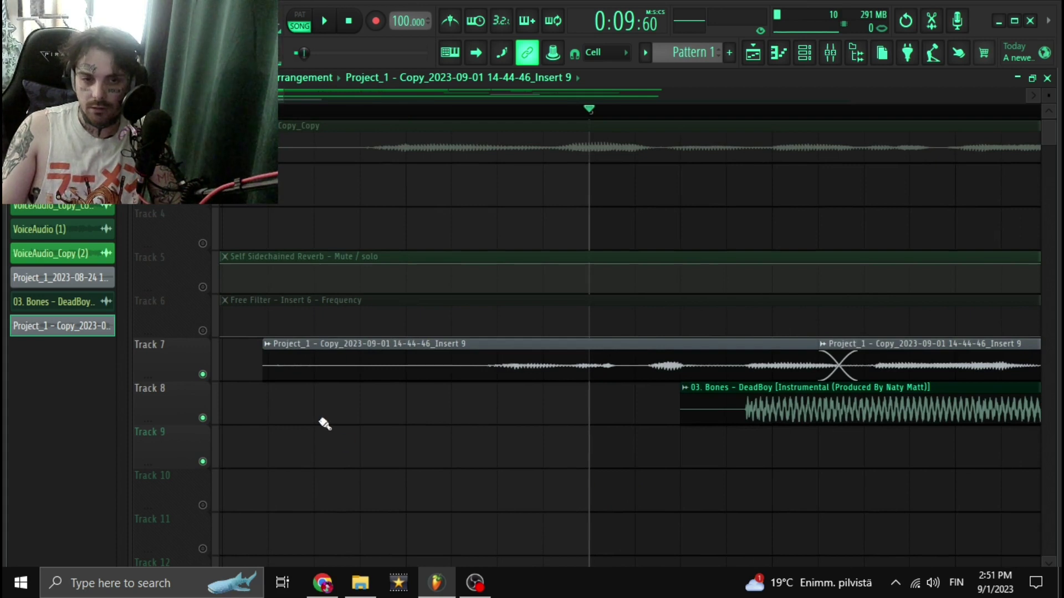
pyautogui.click(399, 111)
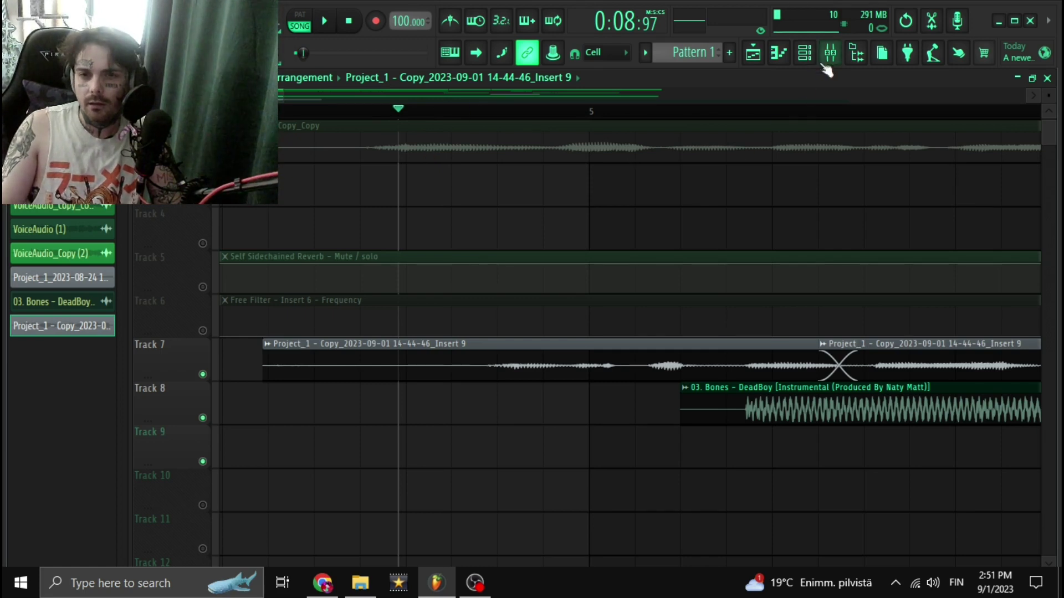
# Check the Track 7 vocal clip's settings and audition the current vocal edit
pyautogui.doubleClick(520, 366)
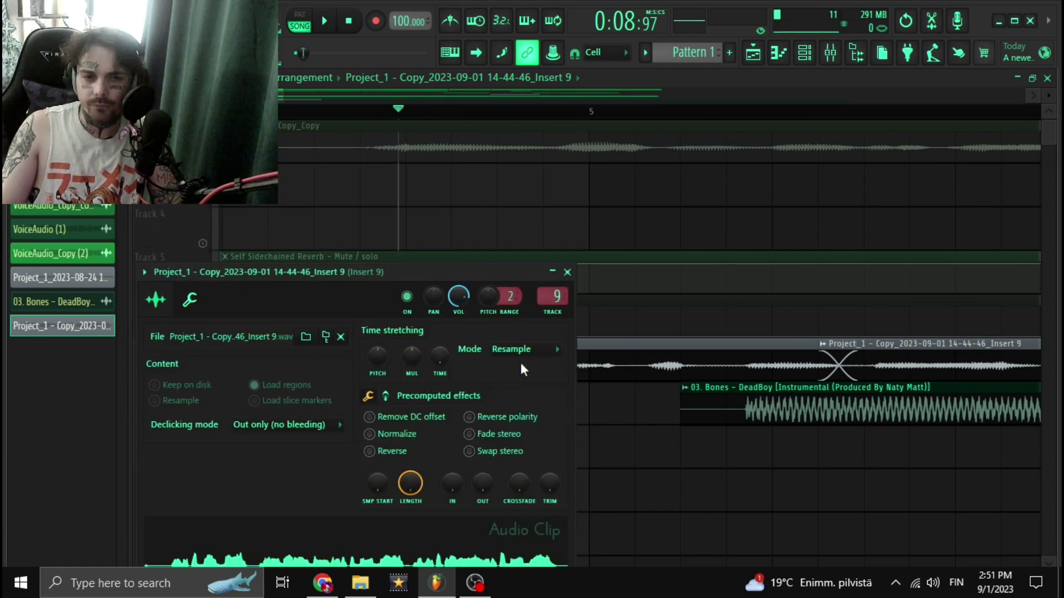
pyautogui.click(567, 272)
pyautogui.press('space')
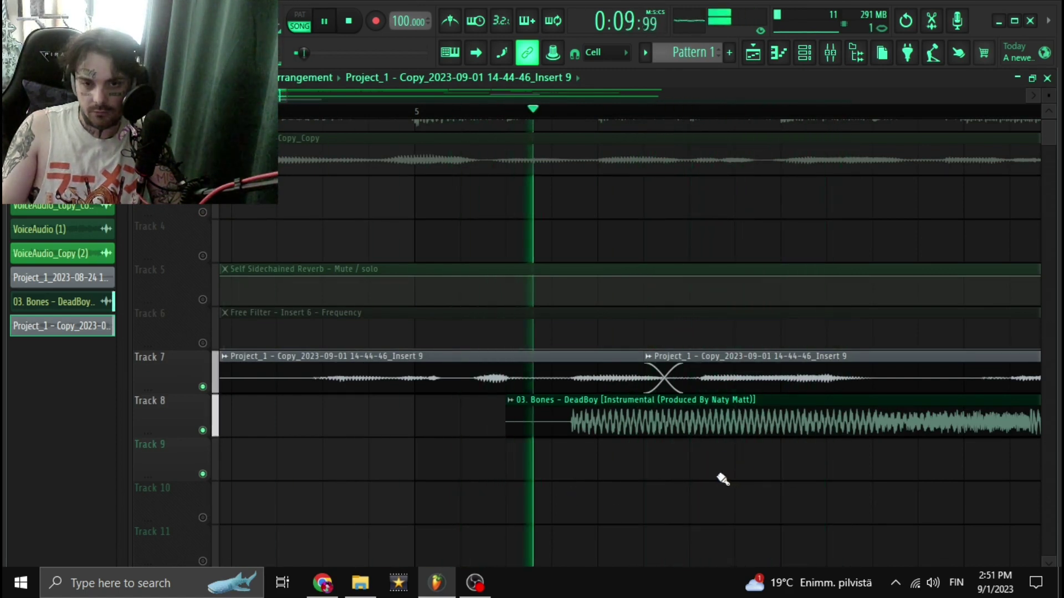
pyautogui.scroll(-1, 722, 480)
pyautogui.press('space')
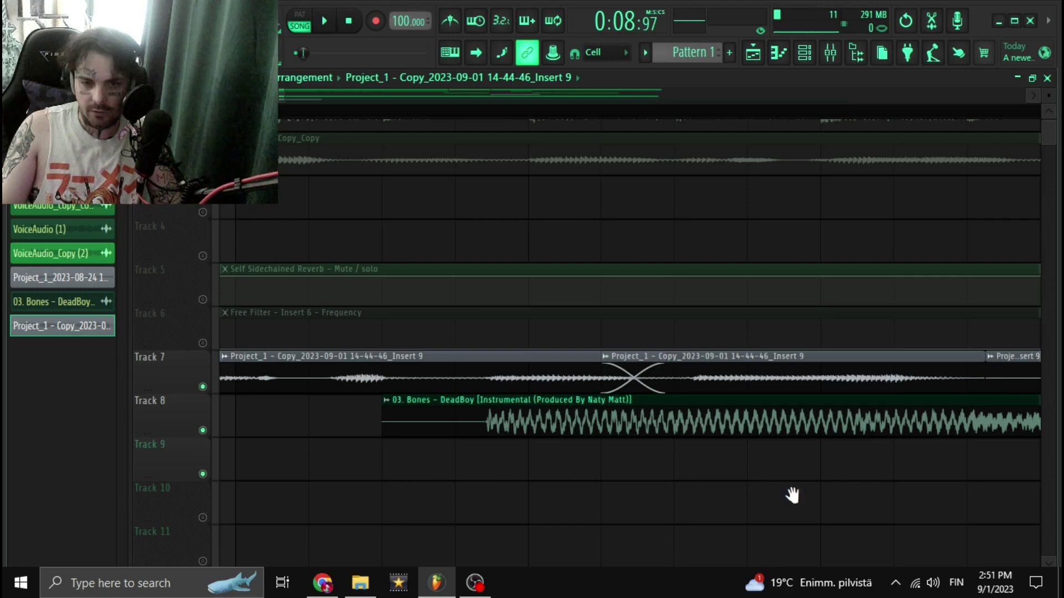
pyautogui.scroll(-1, 794, 495)
# Shift the middle Track 7 vocal clip right so it crossfades with the next clip
pyautogui.moveTo(657, 392); pyautogui.dragTo(677, 390)
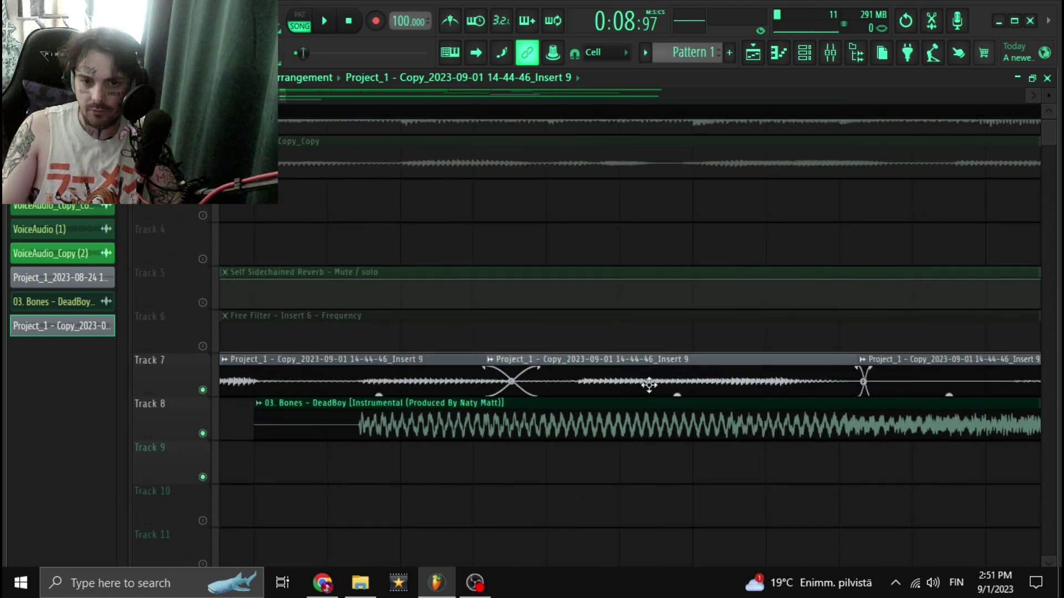
pyautogui.press('space')
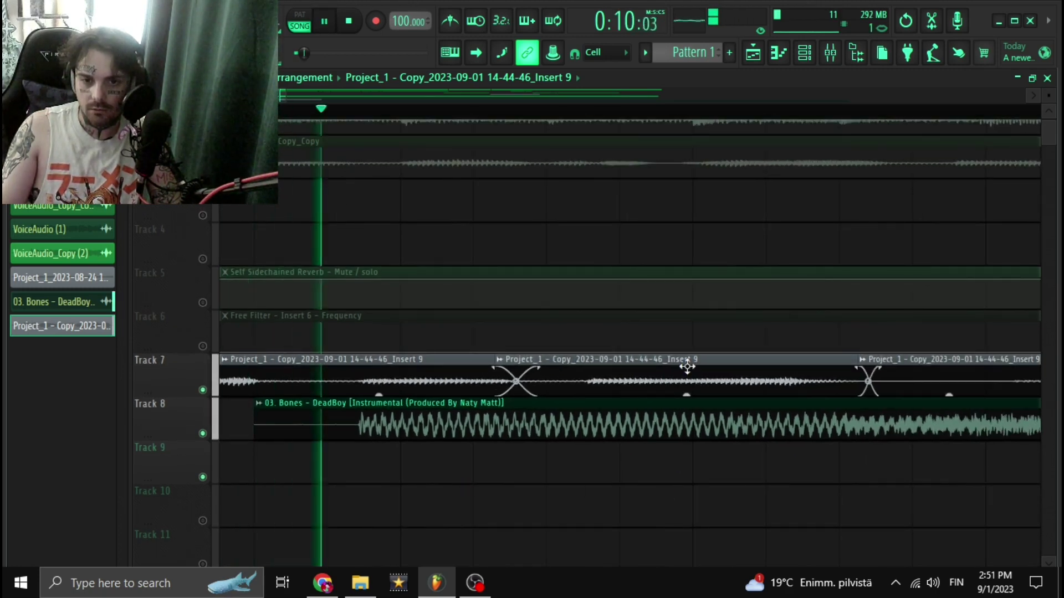
pyautogui.moveTo(645, 367); pyautogui.dragTo(654, 367)
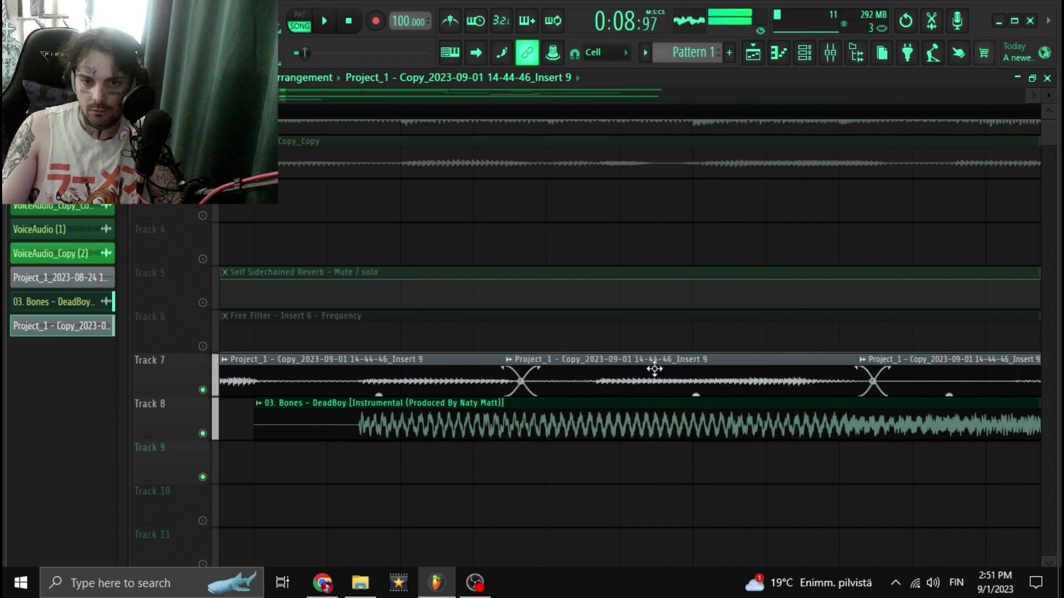
pyautogui.click(724, 465)
# Delete the stray Track 9 clip and audition the crossfaded vocals
pyautogui.rightClick(740, 470)
pyautogui.click(896, 453)
pyautogui.press('Delete')
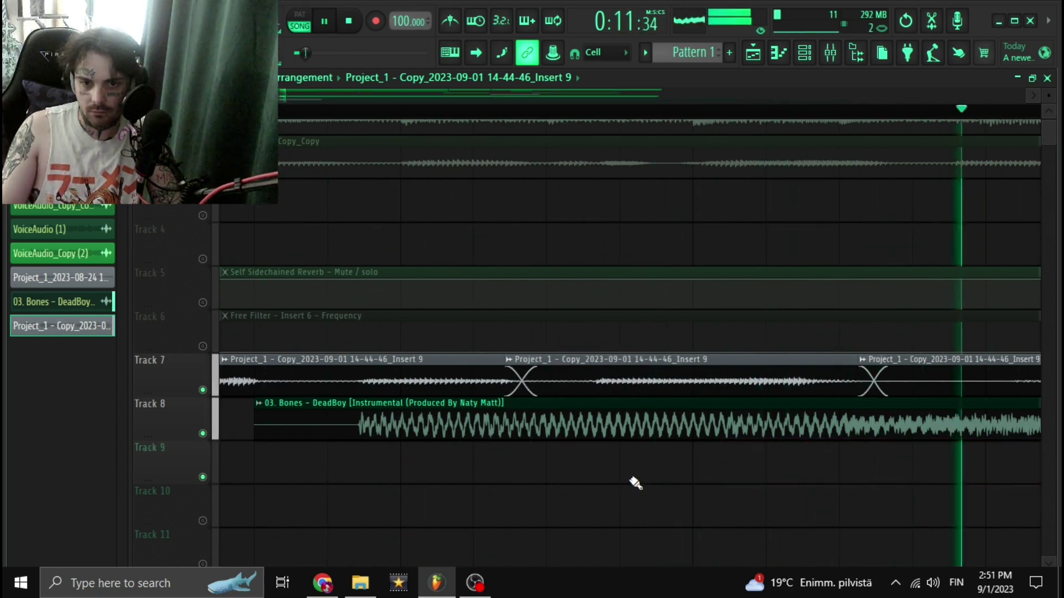
pyautogui.press('space')
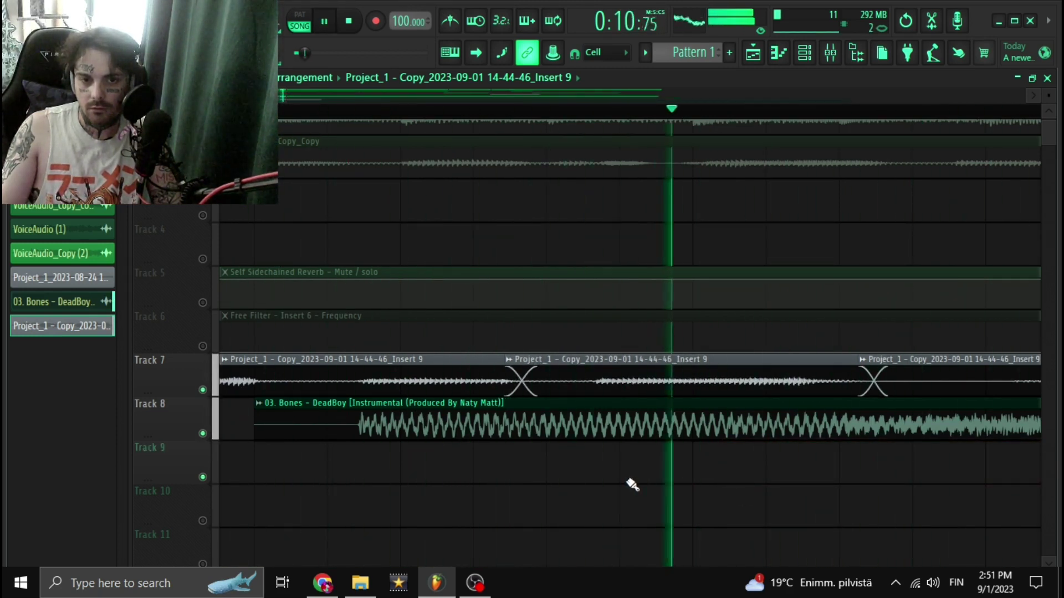
pyautogui.press('space')
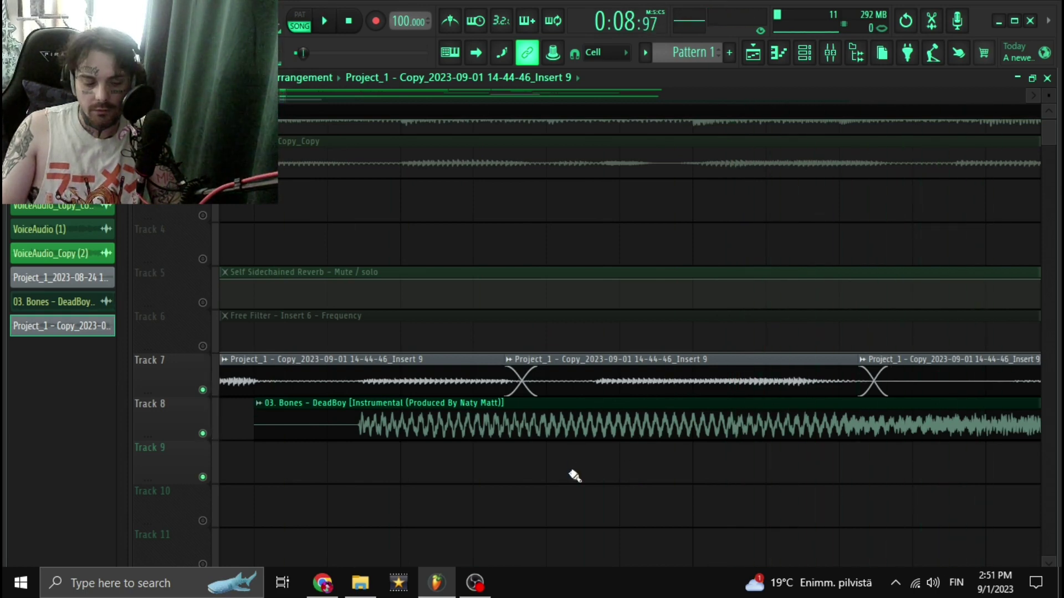
pyautogui.scroll(3, 578, 497)
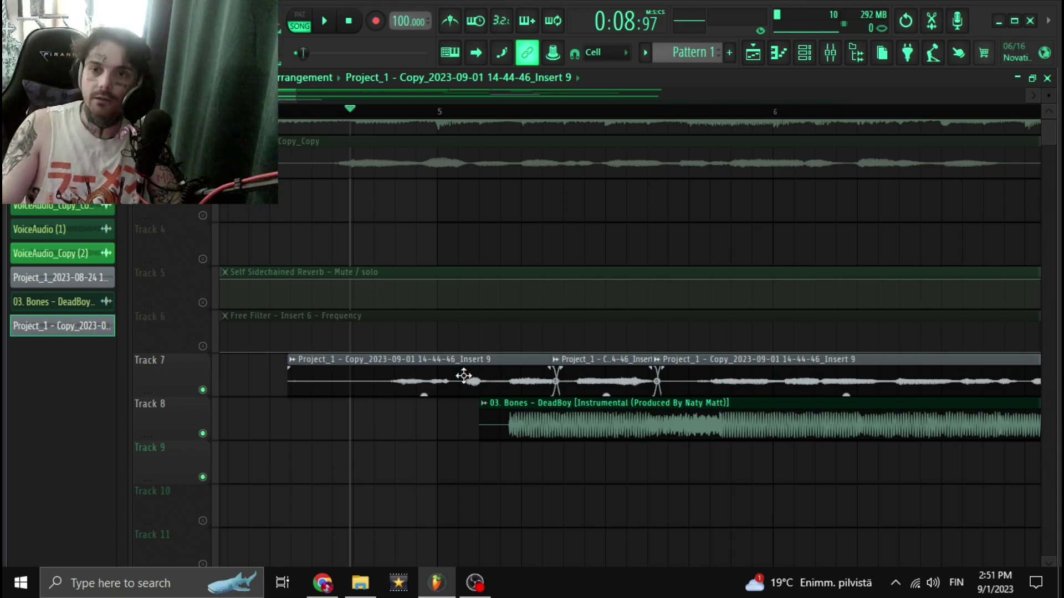
# Create a volume automation clip from the BACKGROUND mixer fader
pyautogui.click(856, 53)
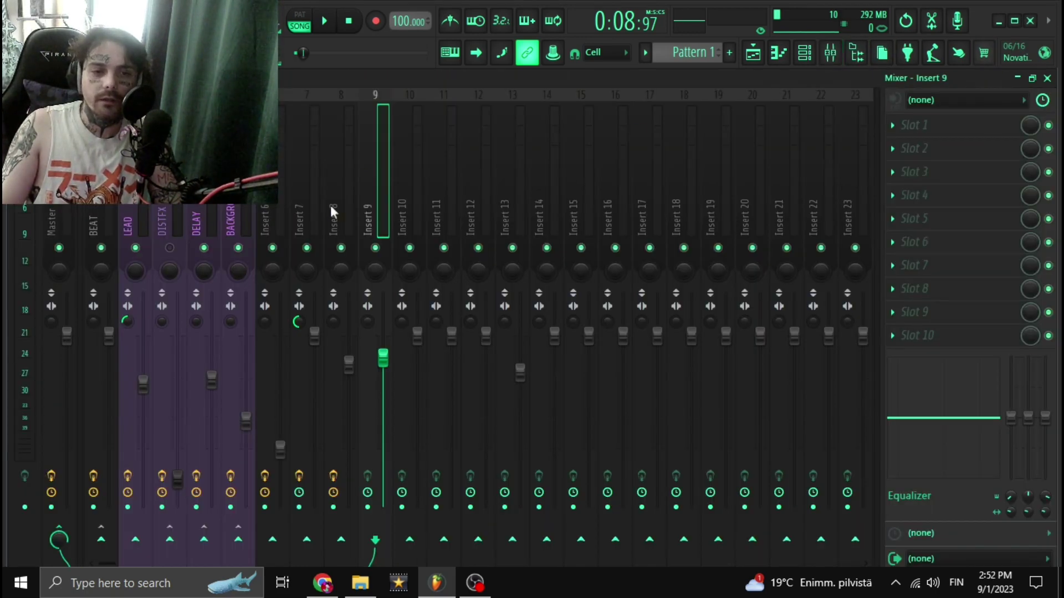
pyautogui.click(239, 220)
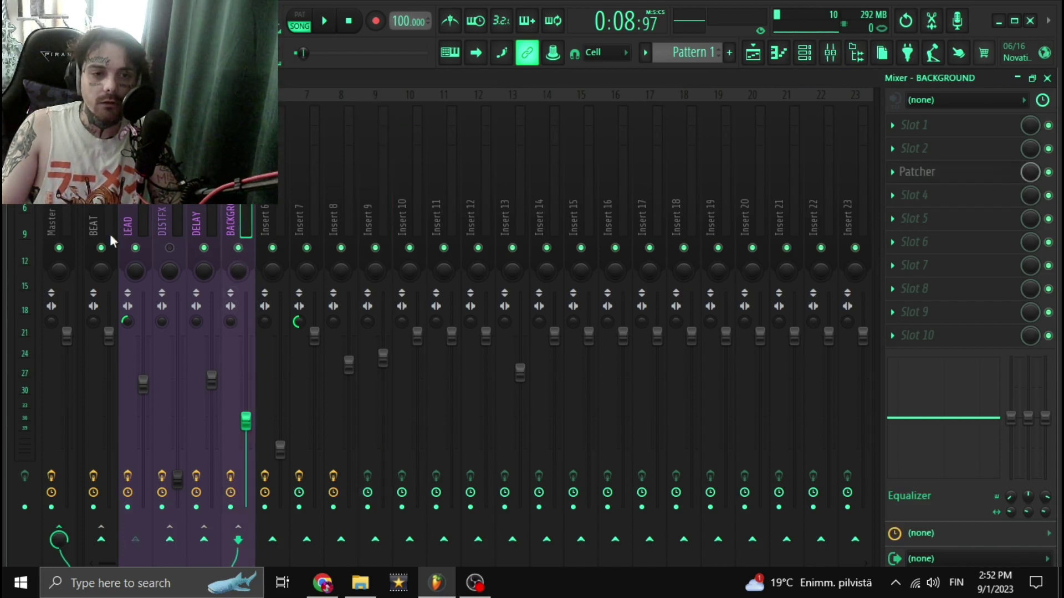
pyautogui.click(136, 236)
pyautogui.click(248, 231)
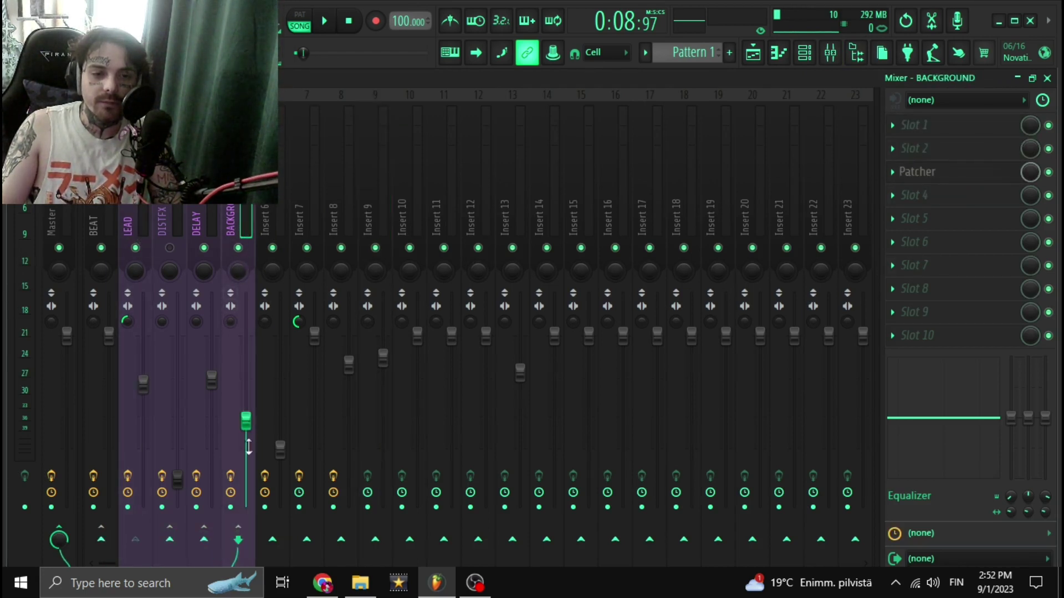
pyautogui.rightClick(248, 426)
pyautogui.click(303, 417)
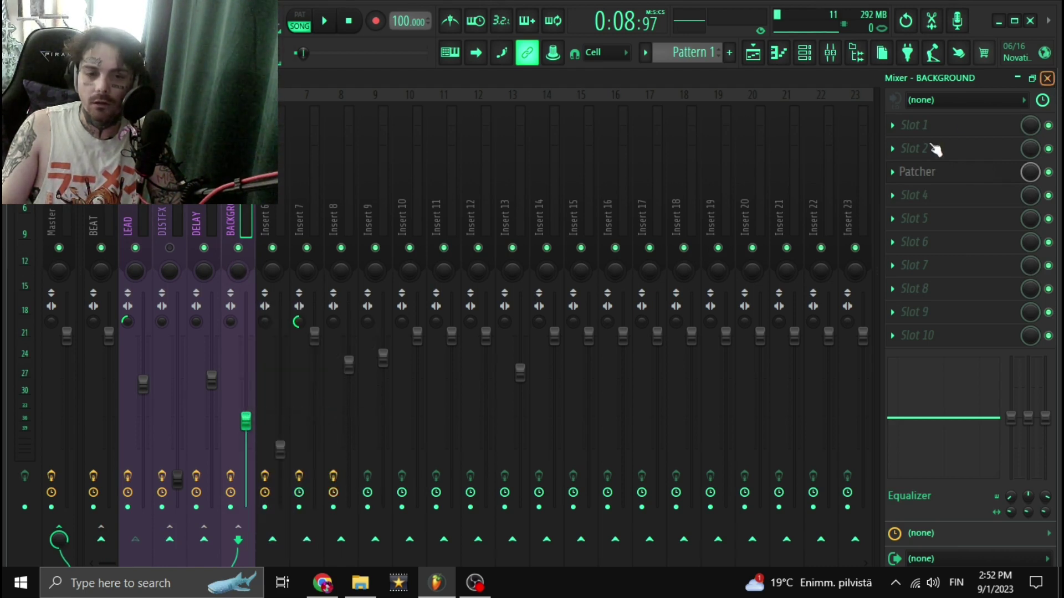
# Shape the Track 9 automation points so background volume steps up at the beat's entry
pyautogui.click(1047, 78)
pyautogui.scroll(-3, 432, 499)
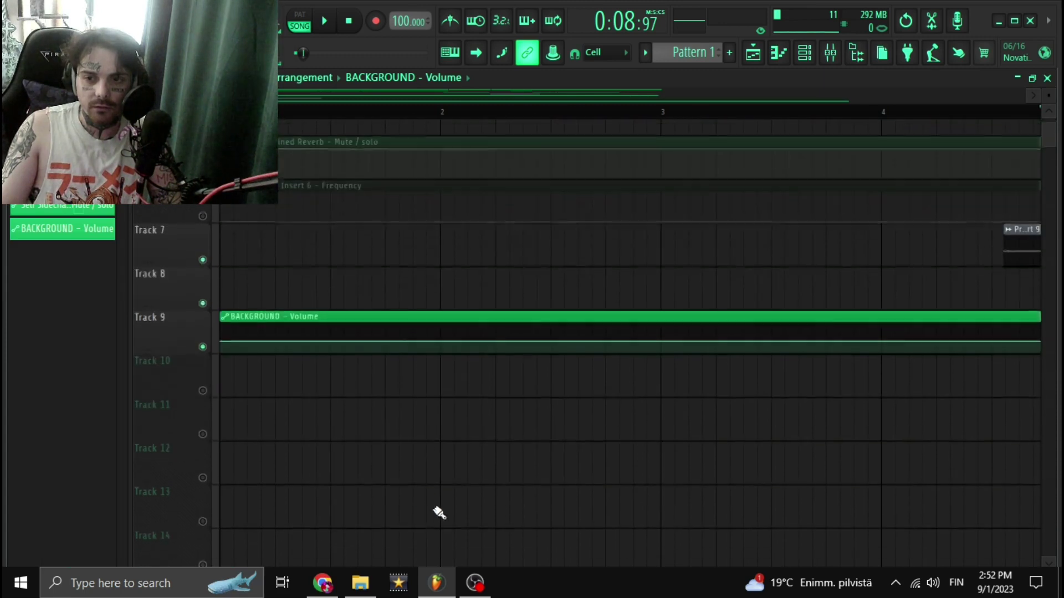
pyautogui.scroll(1, 407, 453)
pyautogui.click(226, 374)
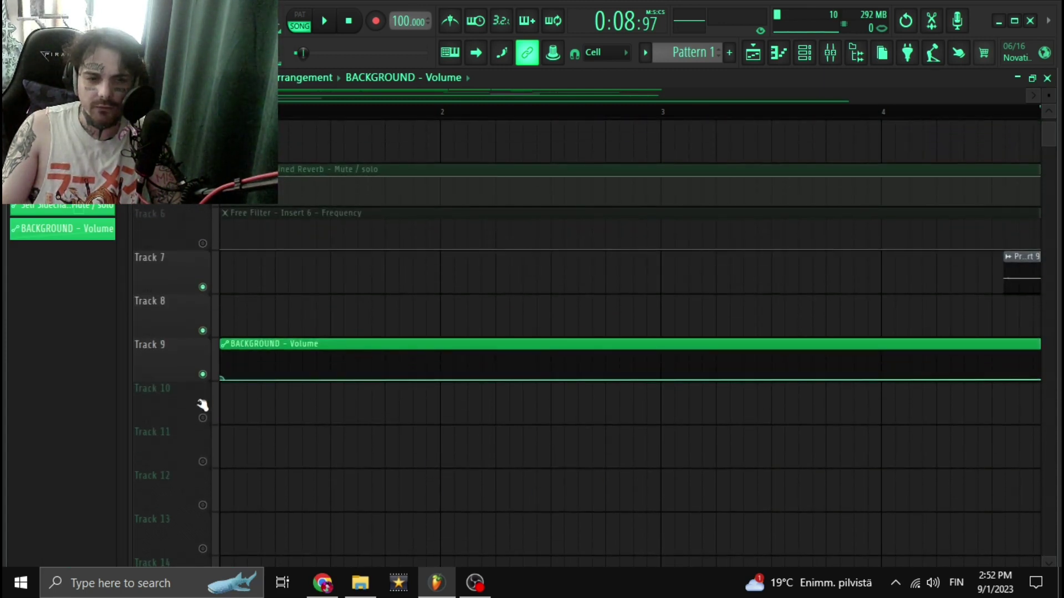
pyautogui.scroll(1, 857, 419)
pyautogui.scroll(3, 582, 449)
pyautogui.scroll(2, 465, 432)
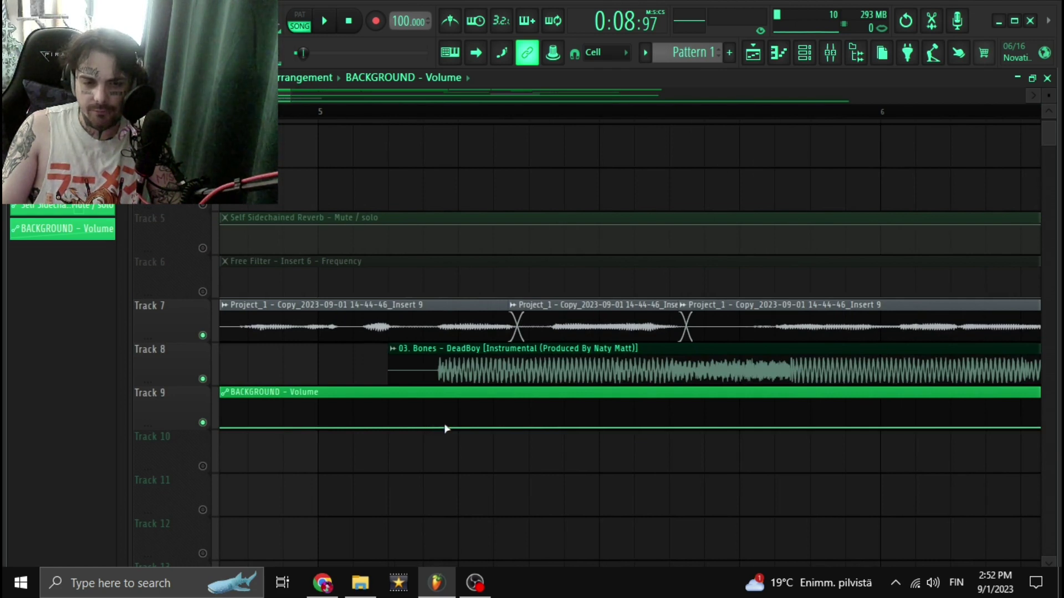
pyautogui.moveTo(448, 428)
pyautogui.mouseDown()
pyautogui.moveTo(452, 418)
pyautogui.moveTo(435, 446)
pyautogui.mouseUp()
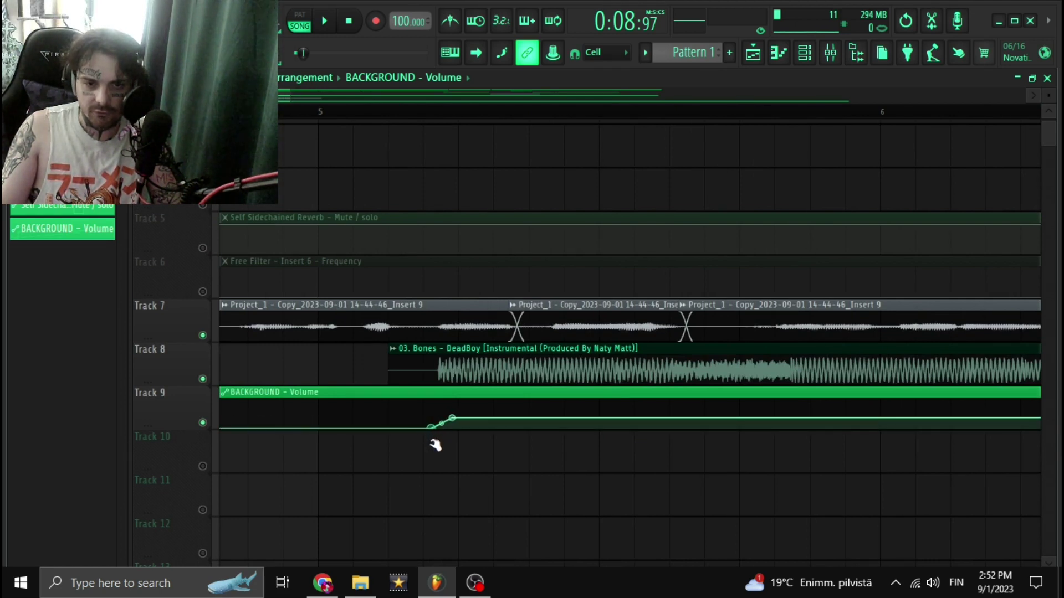
pyautogui.moveTo(456, 420); pyautogui.dragTo(441, 426)
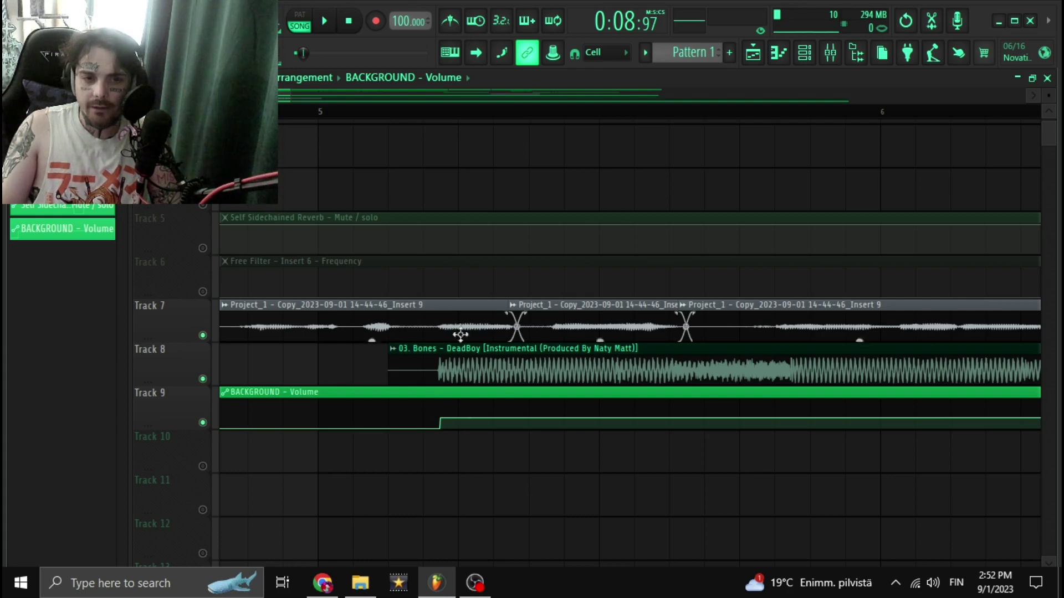
pyautogui.scroll(2, 418, 322)
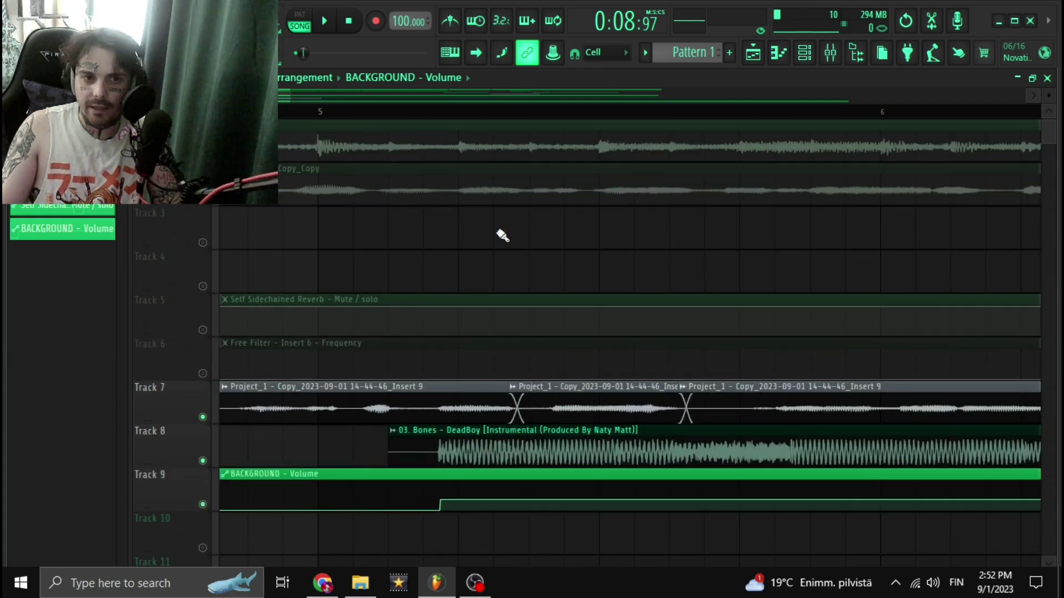
pyautogui.scroll(-2, 502, 236)
pyautogui.scroll(3, 500, 539)
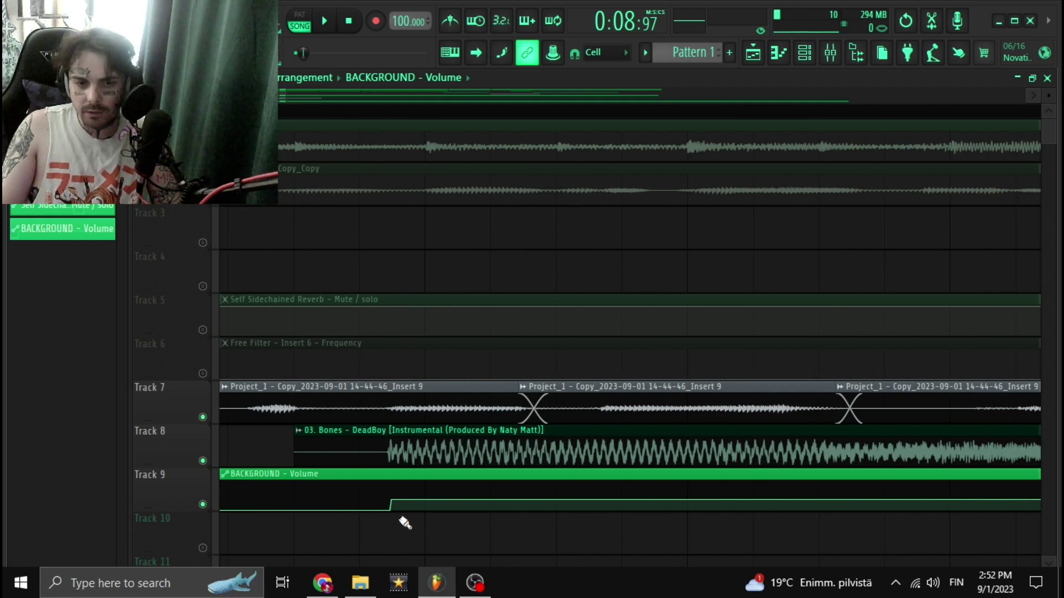
pyautogui.moveTo(393, 501); pyautogui.dragTo(391, 504)
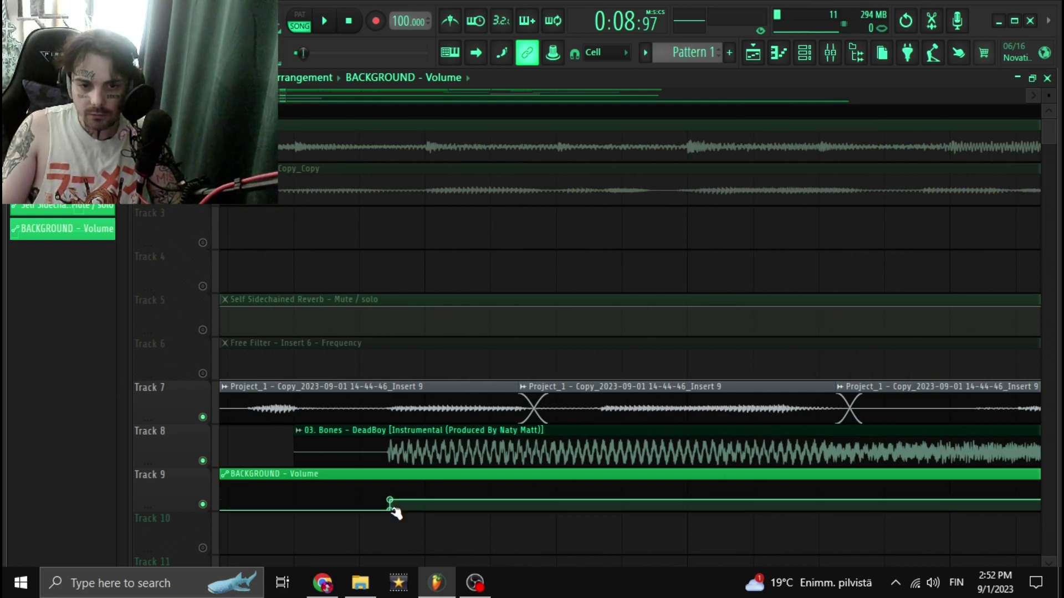
pyautogui.scroll(-2, 402, 505)
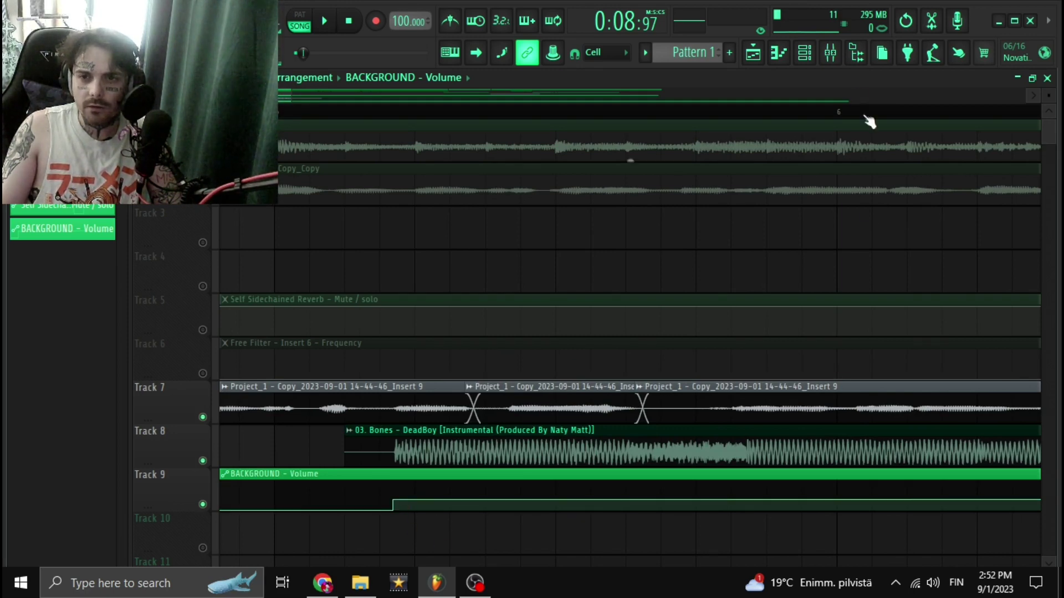
# Adjust the BACKGROUND fader and raise the automation's post-step point slightly
pyautogui.click(832, 54)
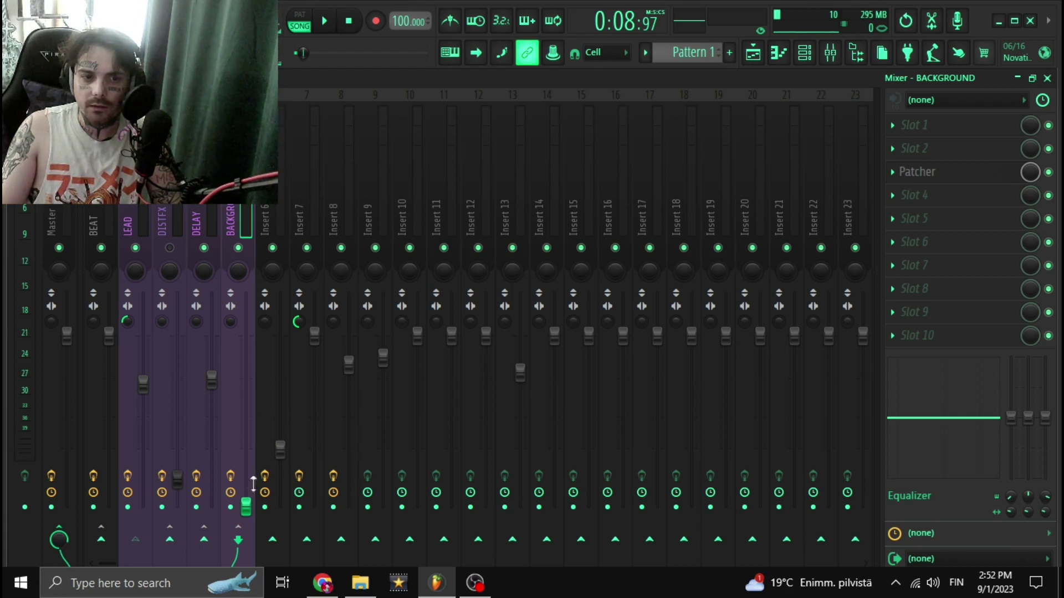
pyautogui.moveTo(246, 508); pyautogui.dragTo(246, 431)
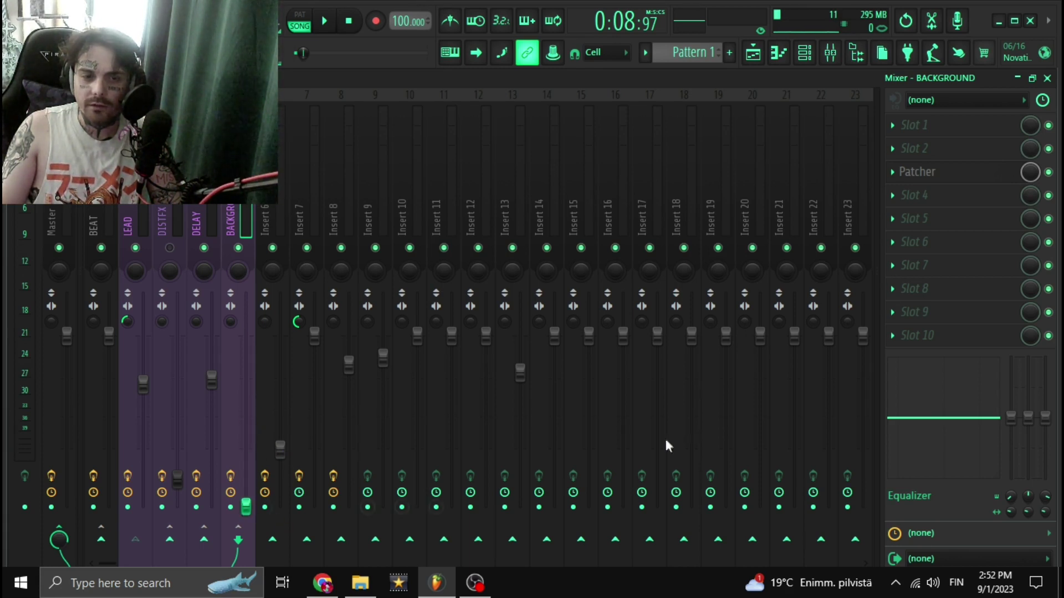
pyautogui.click(1047, 77)
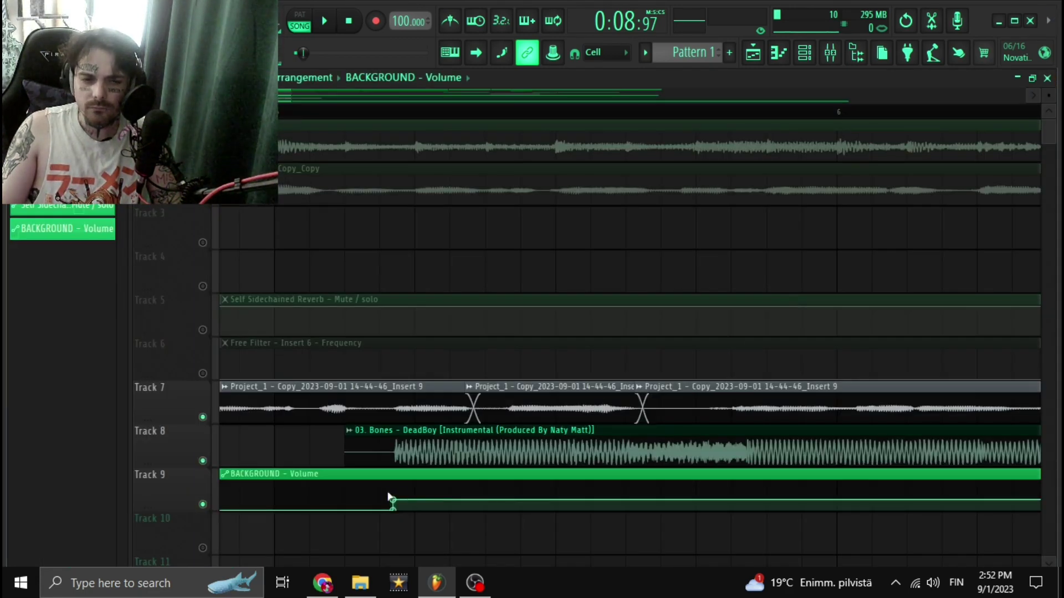
pyautogui.moveTo(395, 499); pyautogui.dragTo(393, 510)
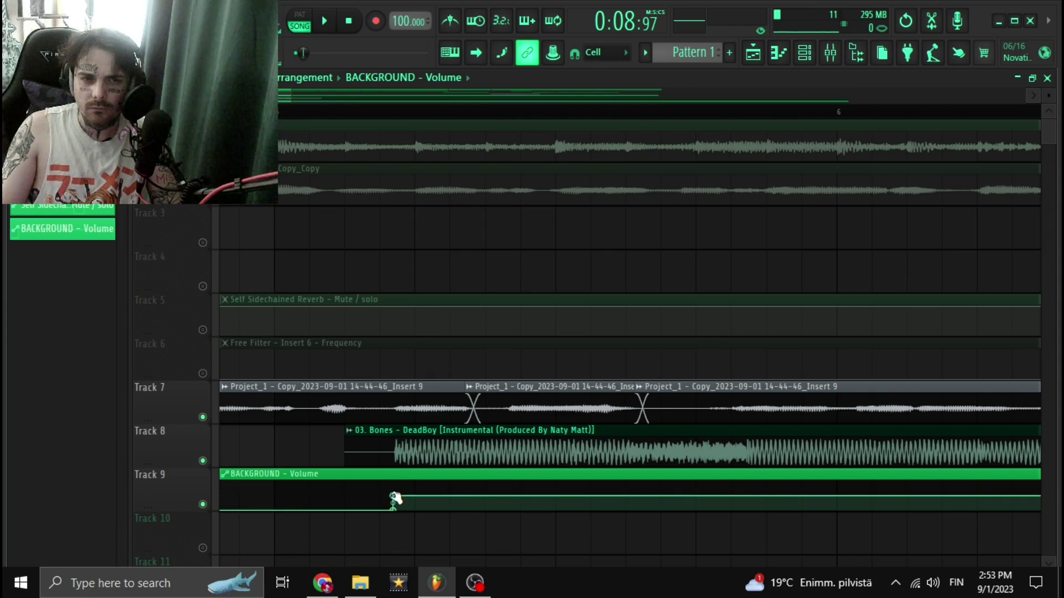
pyautogui.scroll(3, 490, 532)
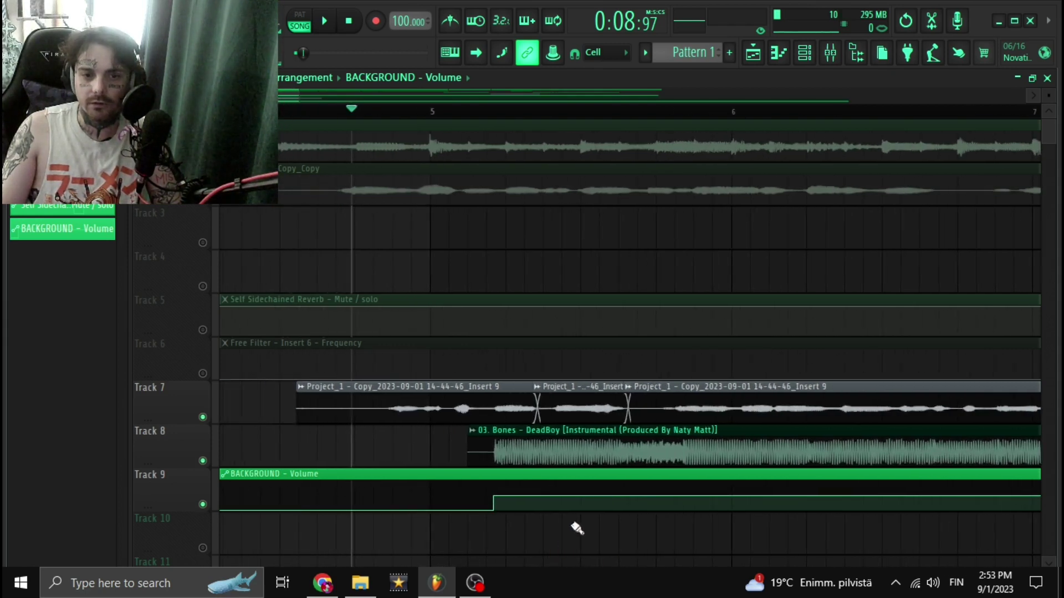
# Route the Track 7 audio clip to the BEAT mixer track
pyautogui.doubleClick(415, 408)
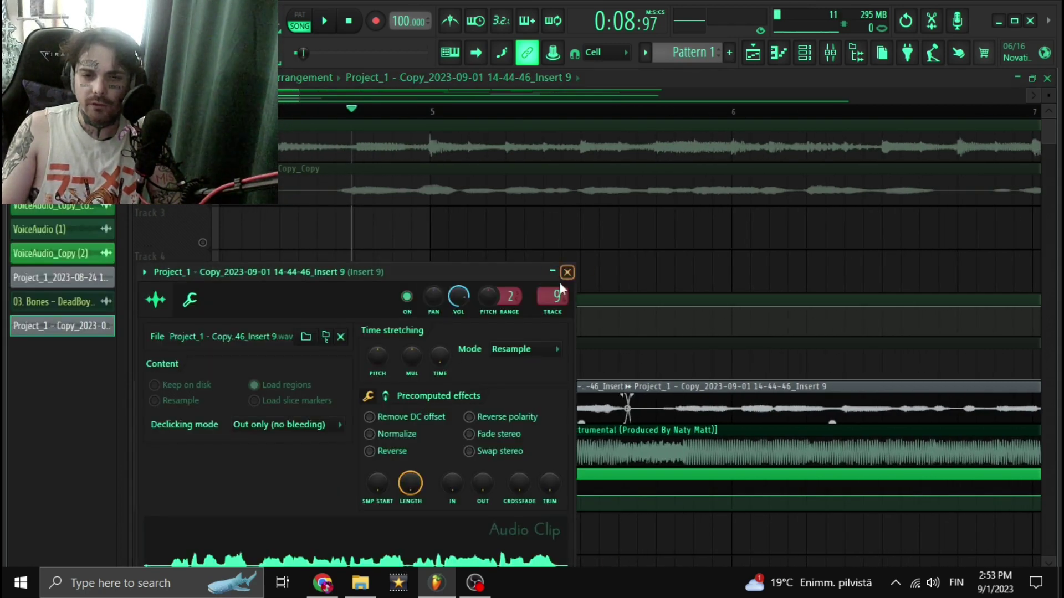
pyautogui.scroll(-9, 554, 296)
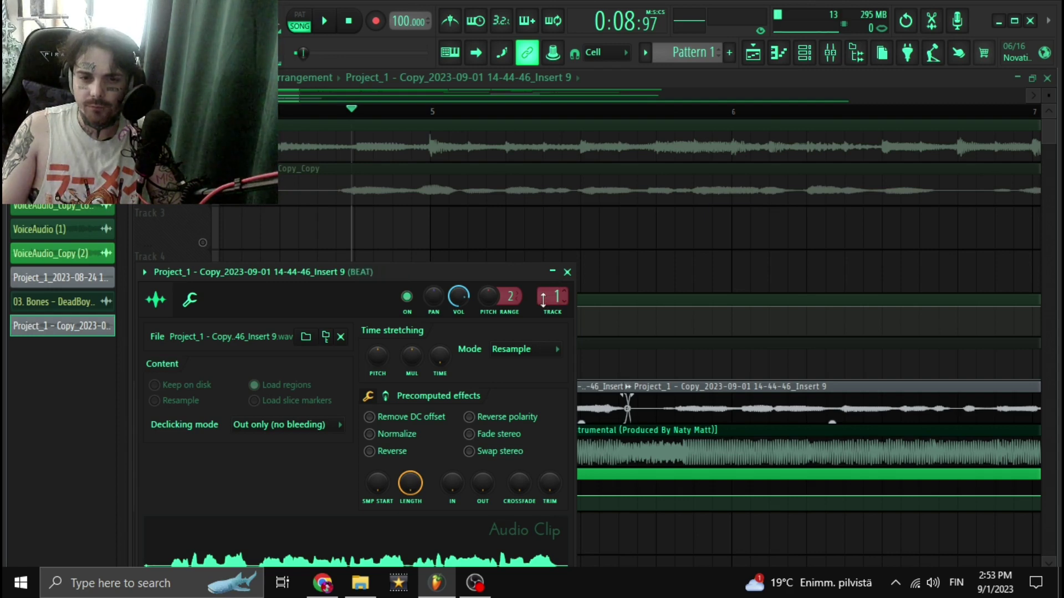
pyautogui.click(567, 272)
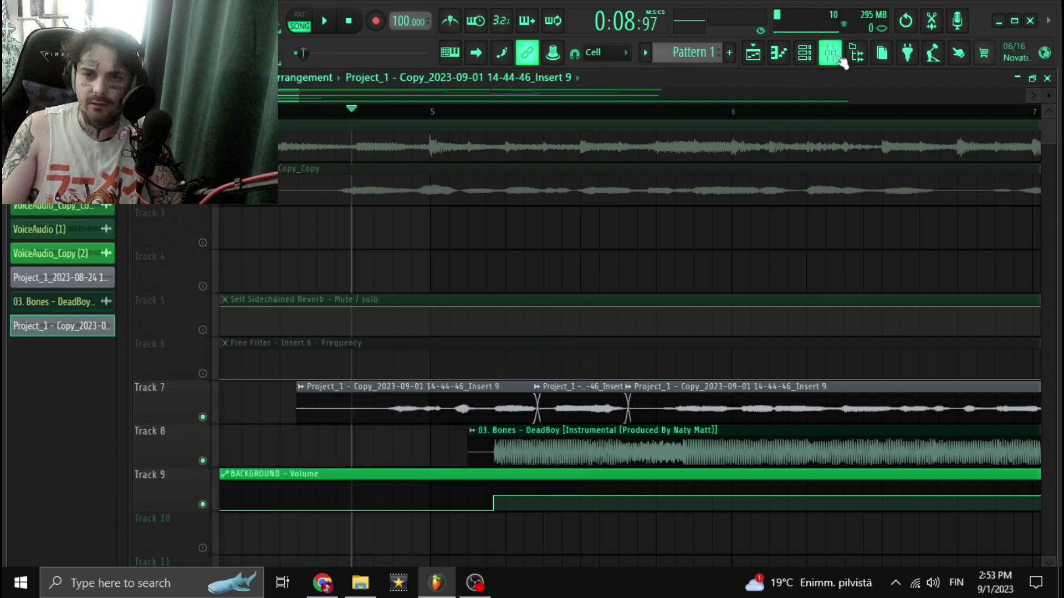
pyautogui.click(831, 52)
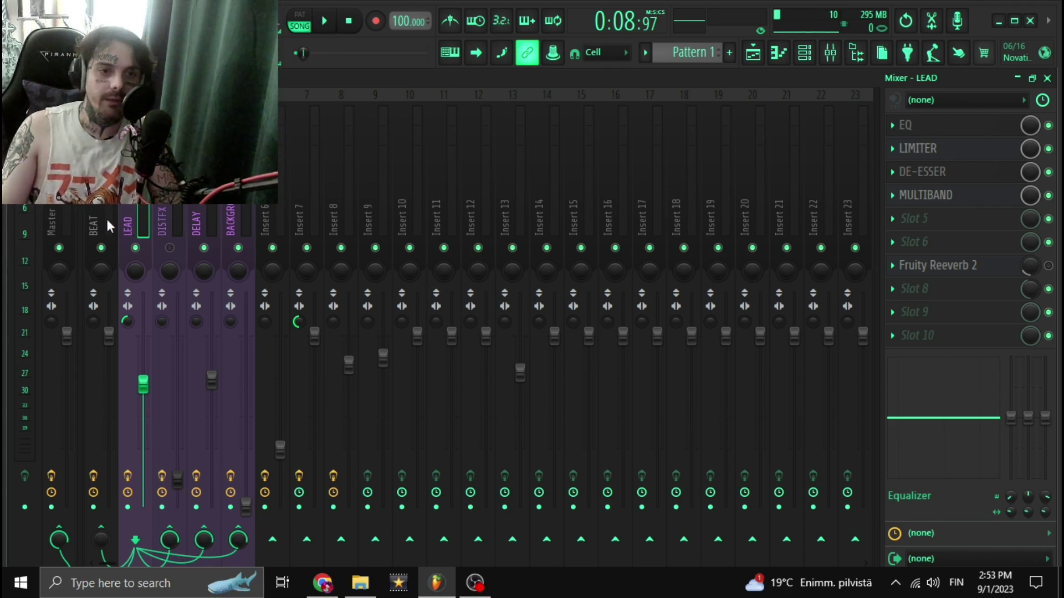
pyautogui.rightClick(144, 223)
pyautogui.moveTo(224, 188)
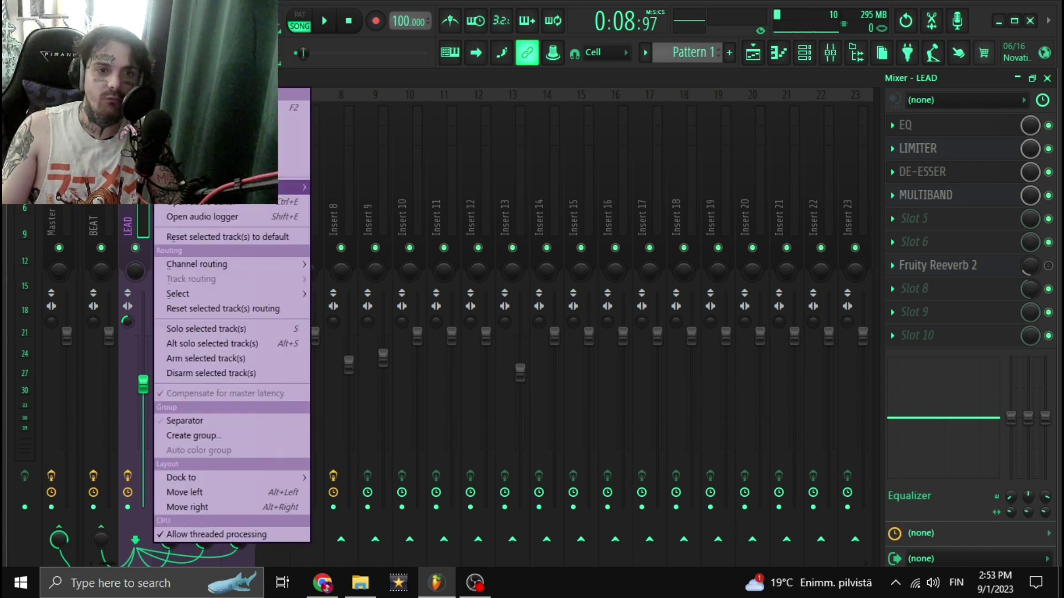
pyautogui.click(140, 208)
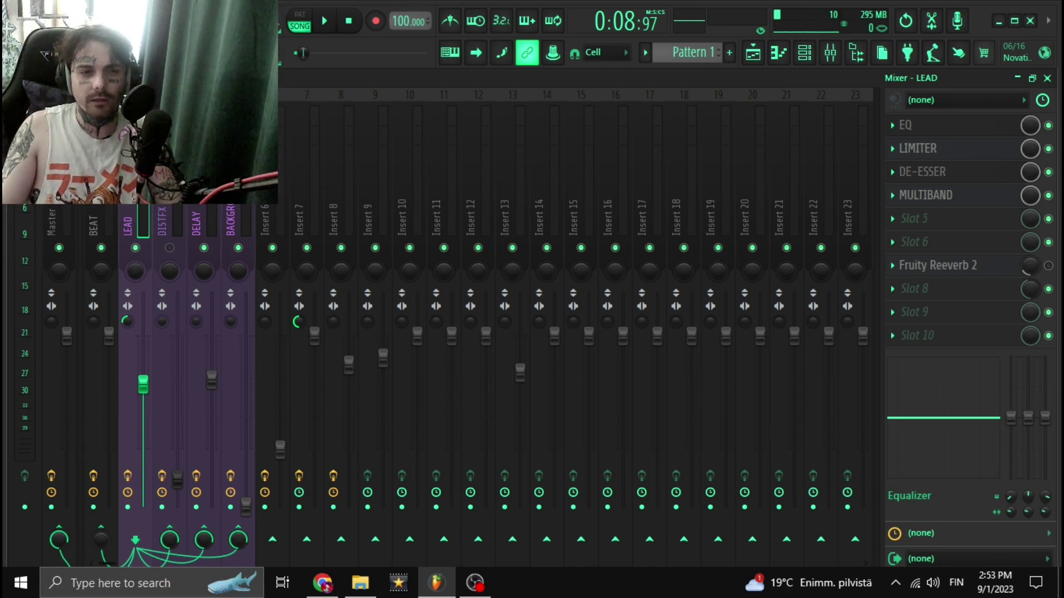
pyautogui.press('F5')
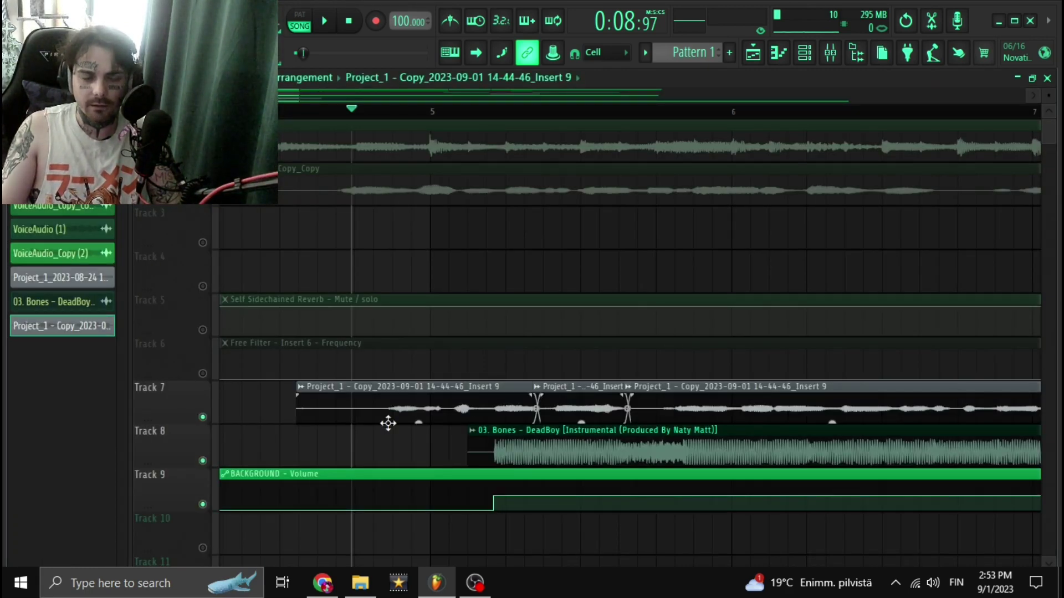
# Check the Track 7 clip's settings and audition the mix
pyautogui.doubleClick(388, 411)
pyautogui.click(567, 271)
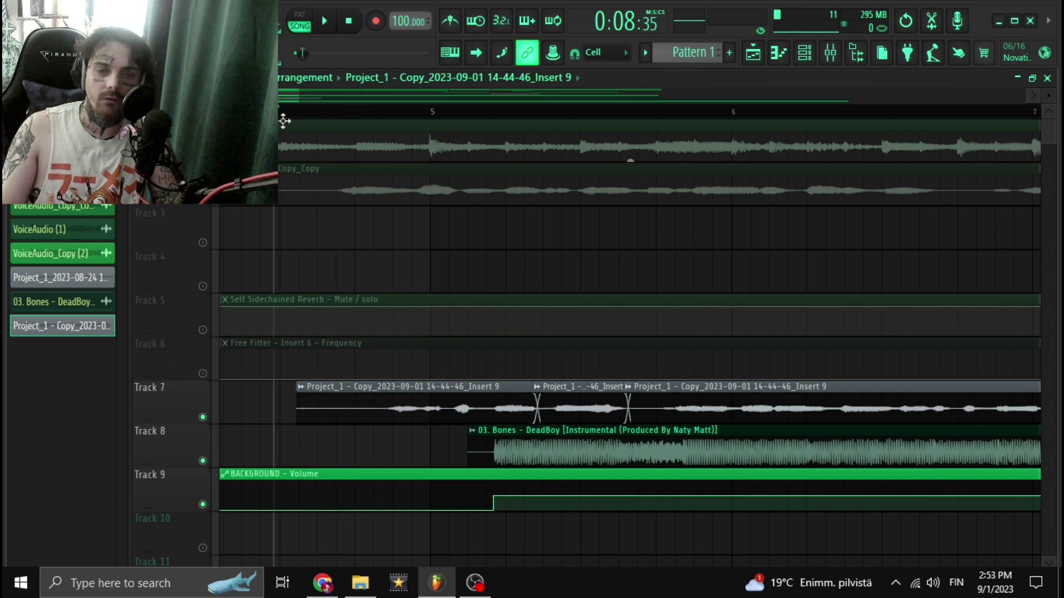
pyautogui.press('space')
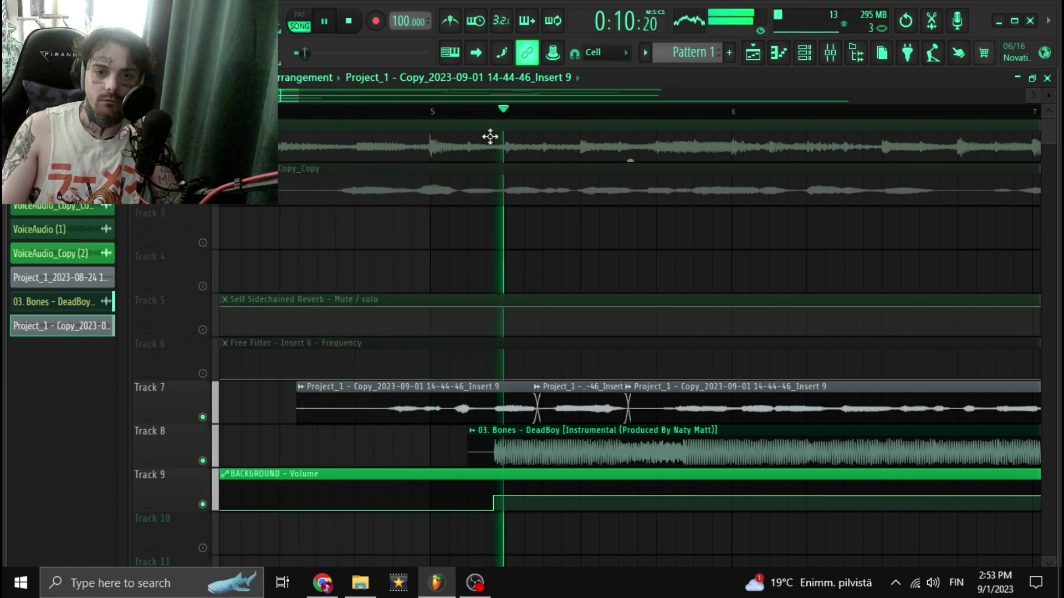
pyautogui.press('space')
pyautogui.click(831, 53)
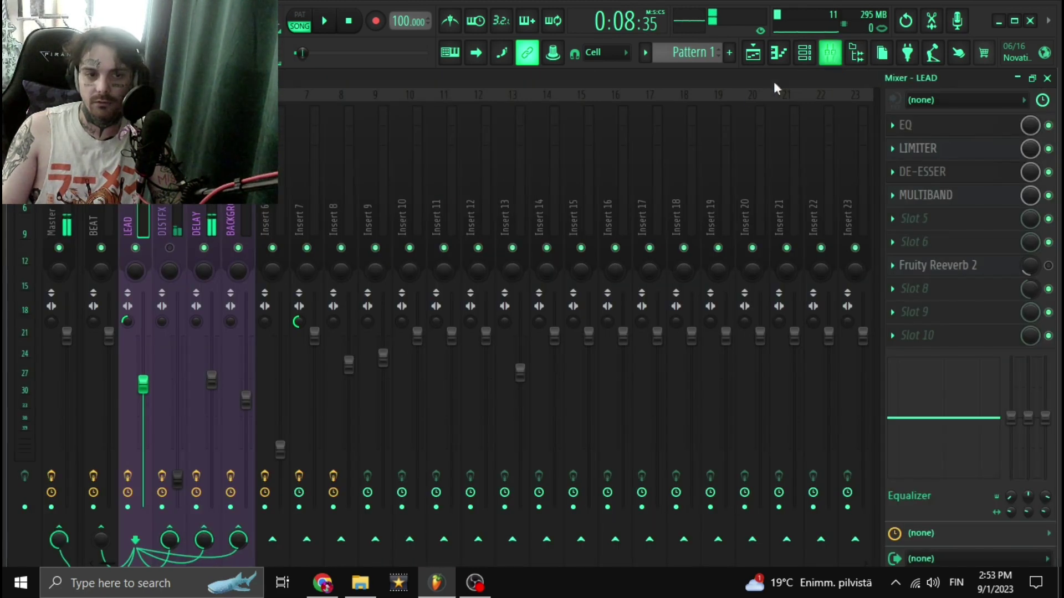
# Lower the background automation level after the step and listen back
pyautogui.click(1046, 78)
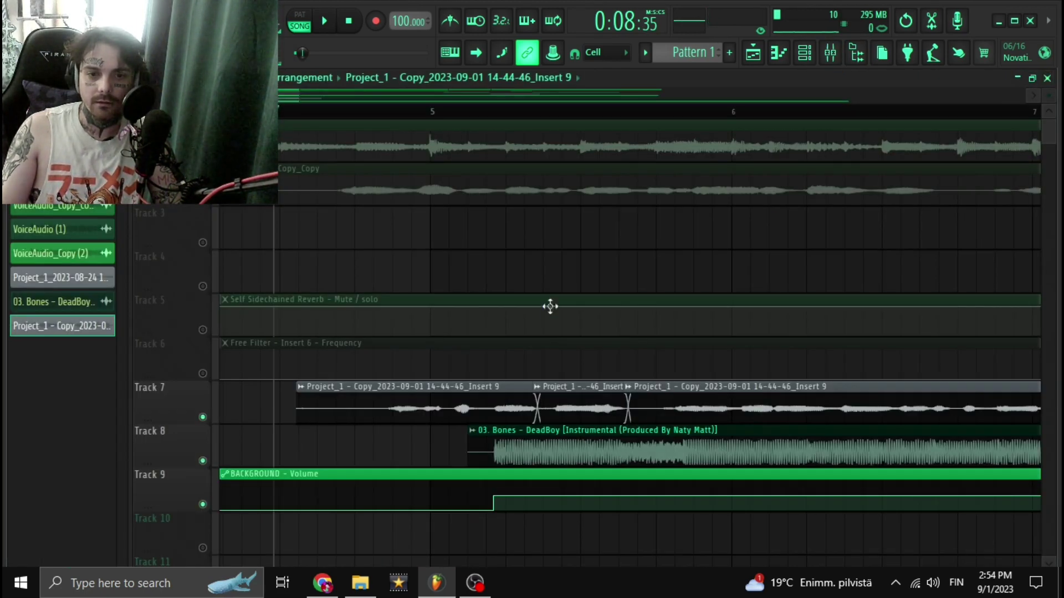
pyautogui.moveTo(497, 499); pyautogui.dragTo(497, 505)
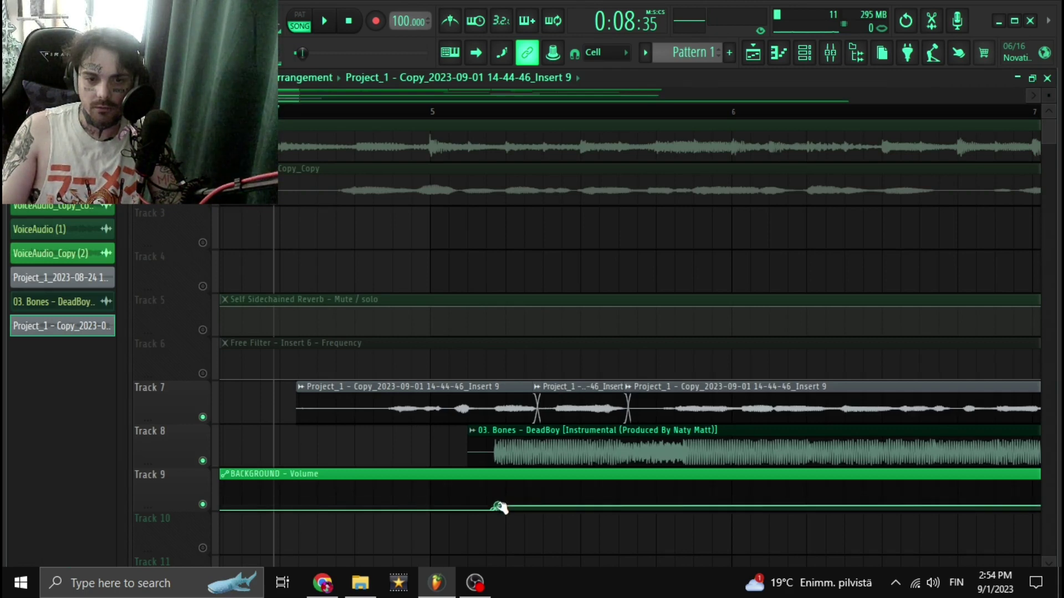
pyautogui.press('space')
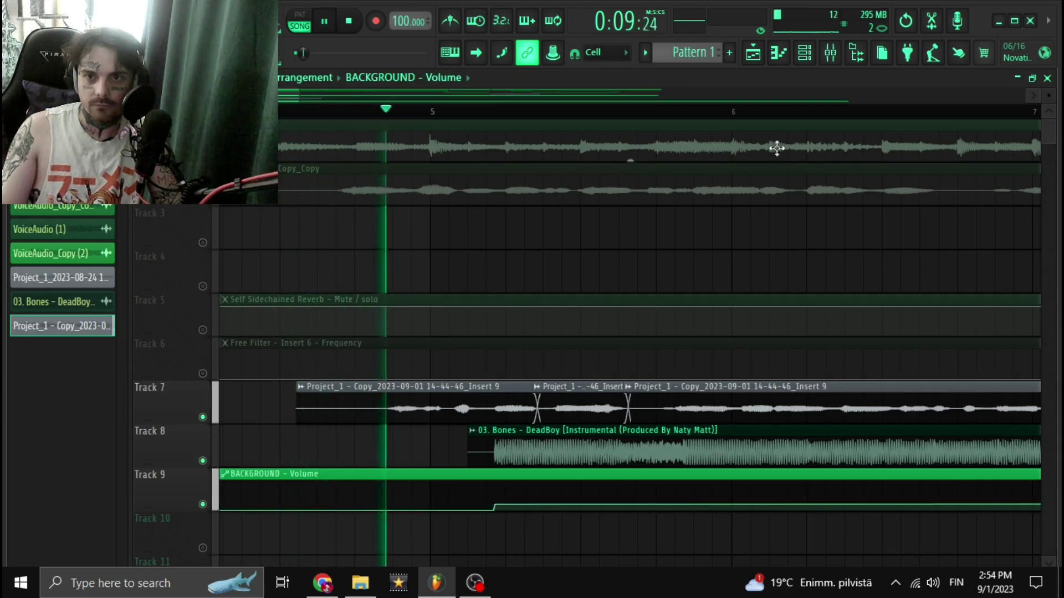
pyautogui.press('space')
pyautogui.click(832, 53)
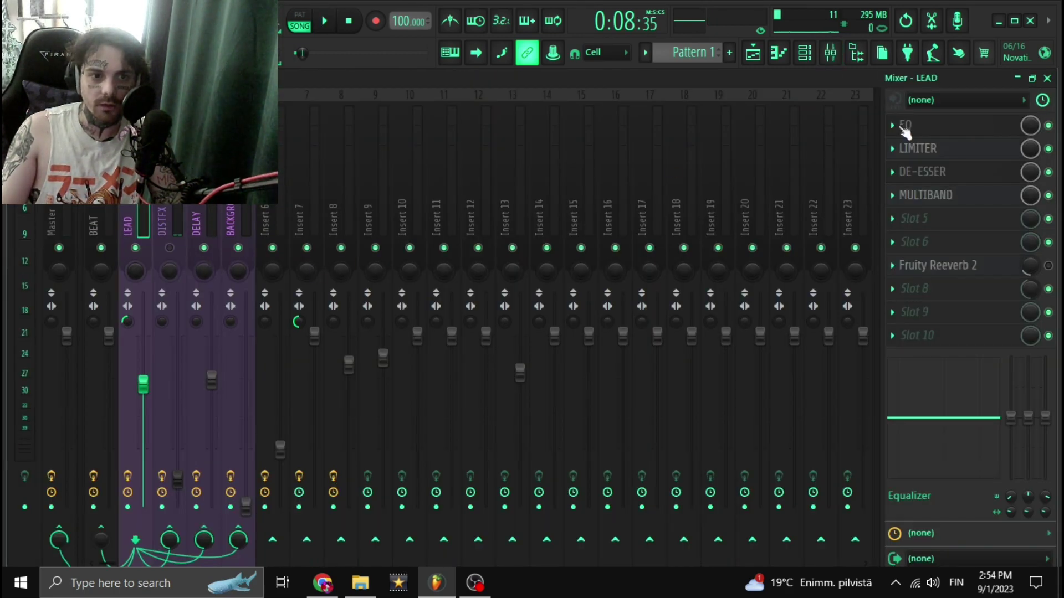
pyautogui.click(1046, 78)
# Drag the middle Track 7 vocal clip earlier while the song plays
pyautogui.press('space')
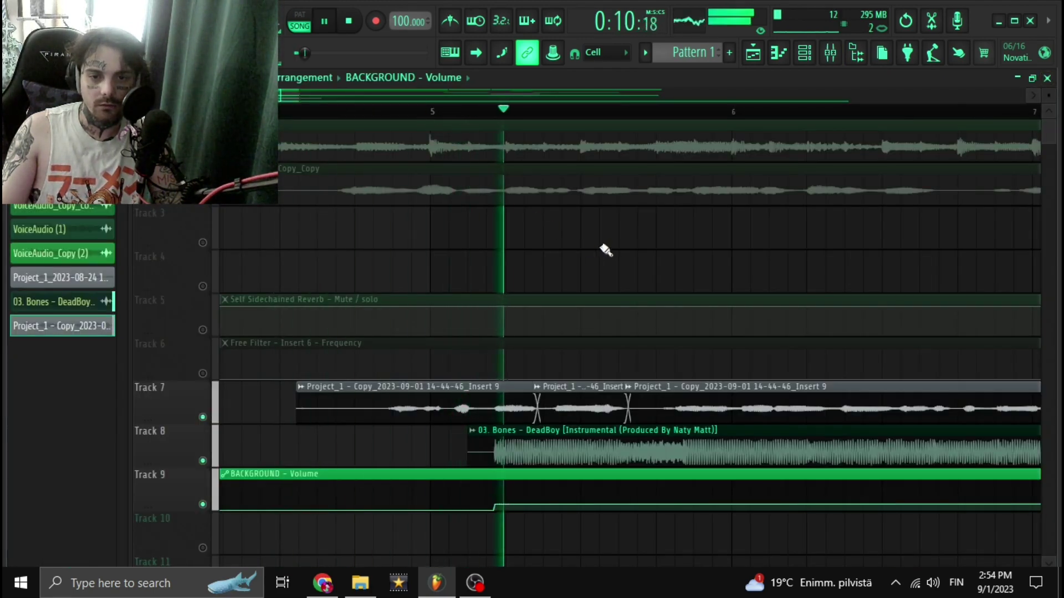
pyautogui.click(830, 54)
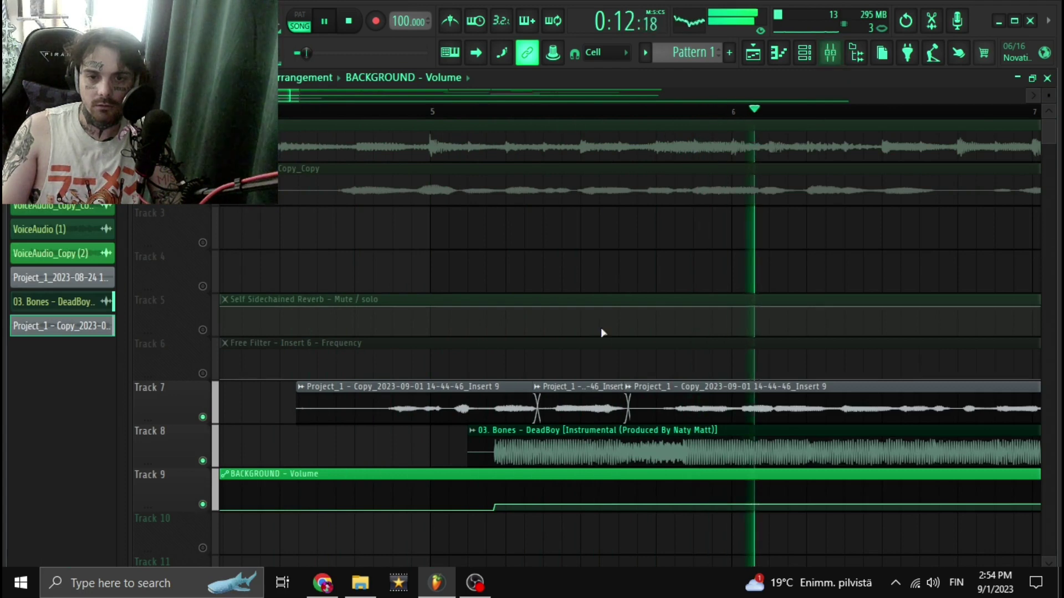
pyautogui.scroll(-3, 601, 328)
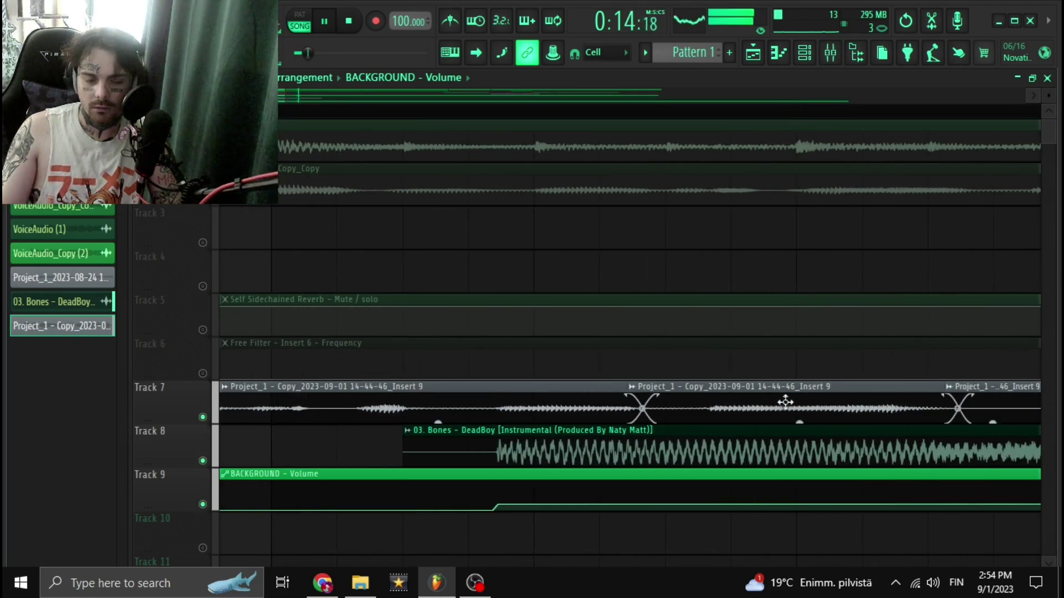
pyautogui.click(786, 403)
pyautogui.moveTo(785, 389); pyautogui.dragTo(692, 391)
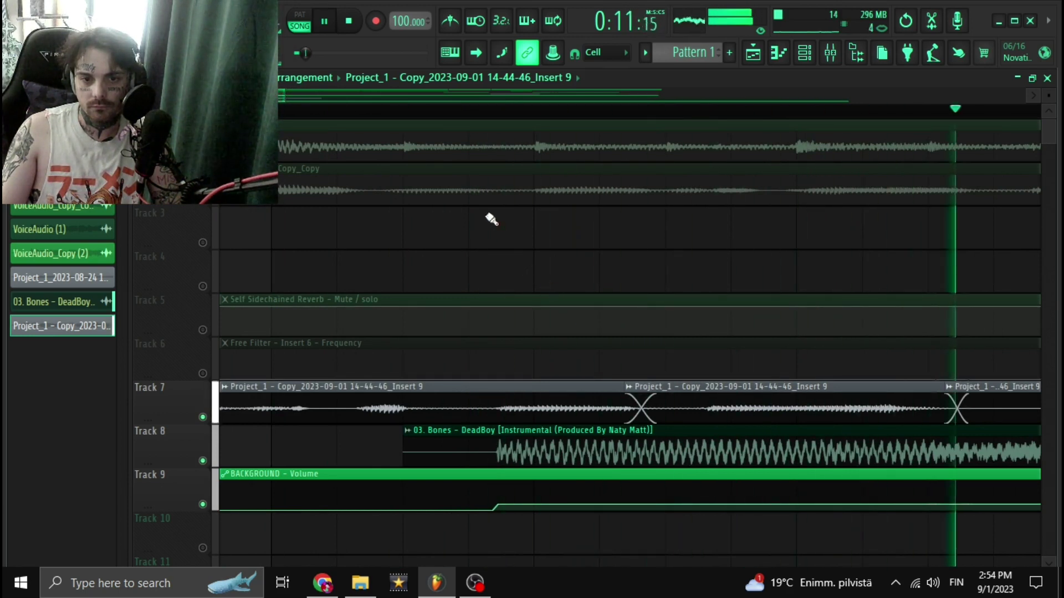
pyautogui.press('space')
pyautogui.scroll(-2, 549, 413)
pyautogui.scroll(-2, 549, 414)
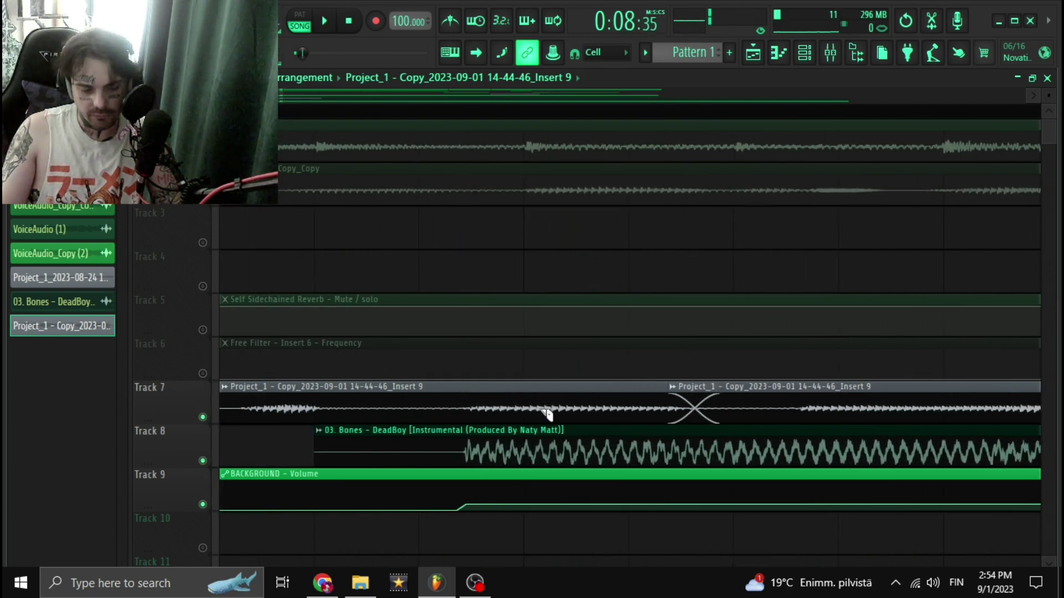
# Nudge the middle Track 7 clip slightly further left and replay to check timing
pyautogui.moveTo(513, 409); pyautogui.dragTo(505, 408)
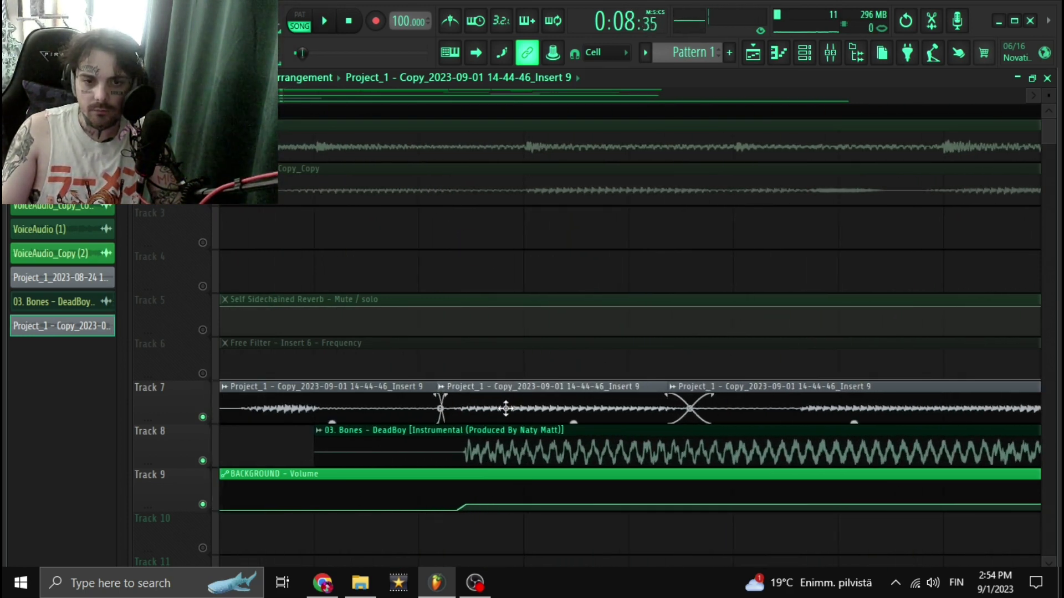
pyautogui.press('space')
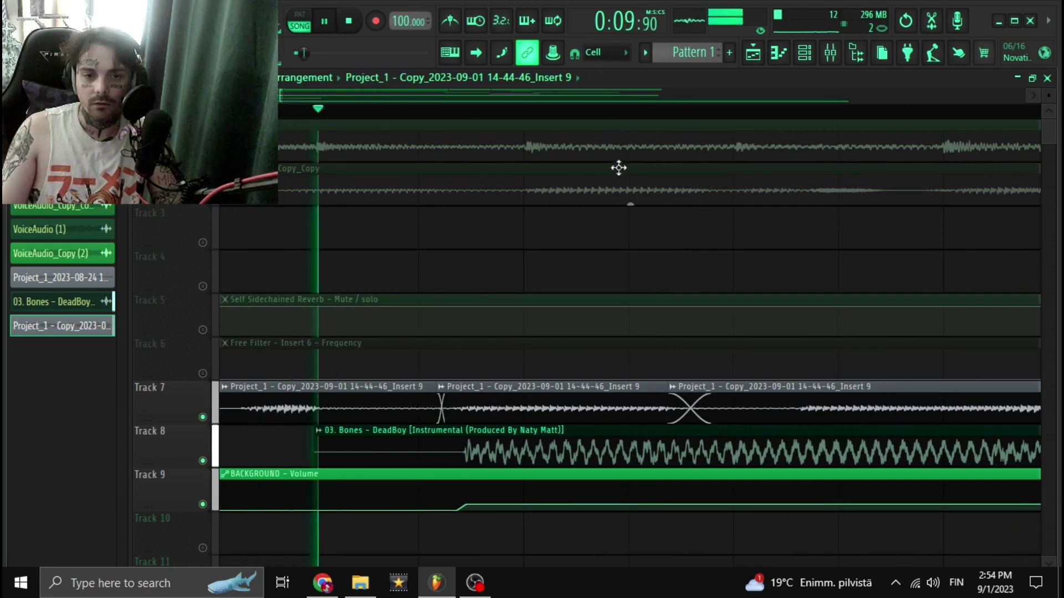
pyautogui.scroll(2, 554, 279)
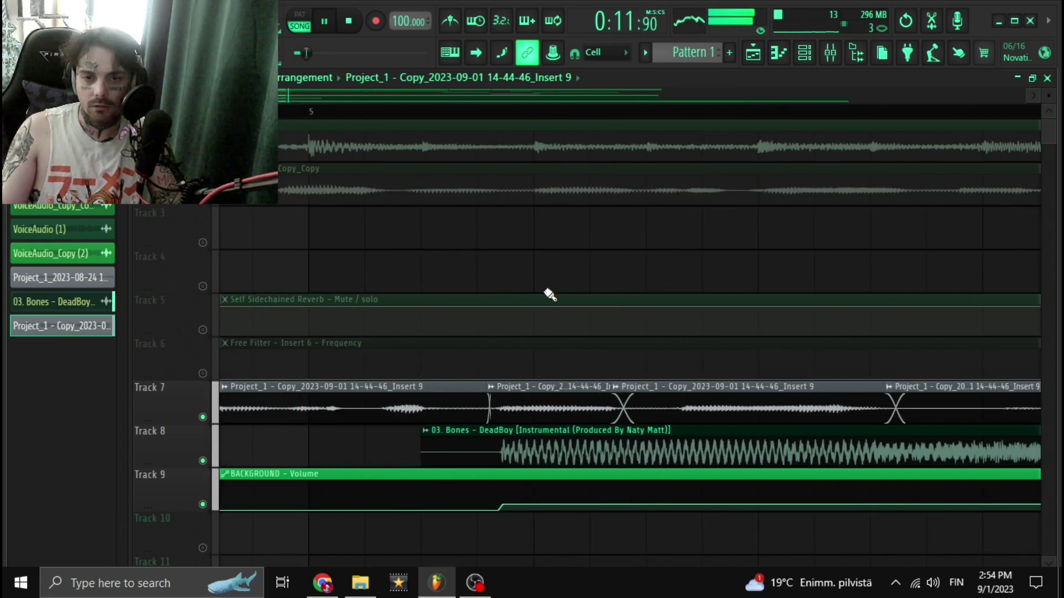
pyautogui.scroll(2, 554, 286)
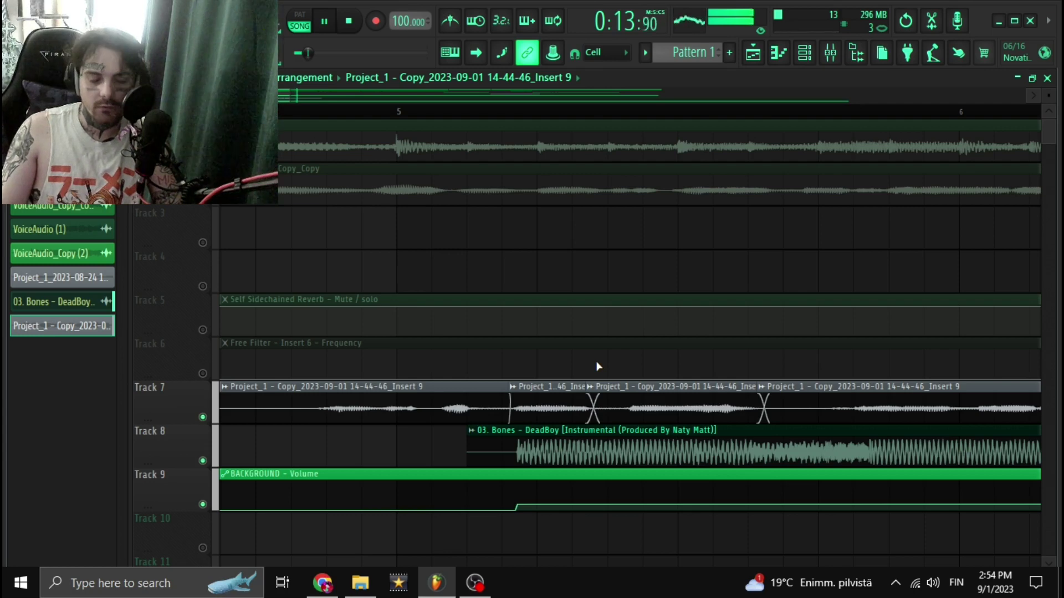
pyautogui.scroll(-2, 592, 353)
pyautogui.scroll(-2, 591, 353)
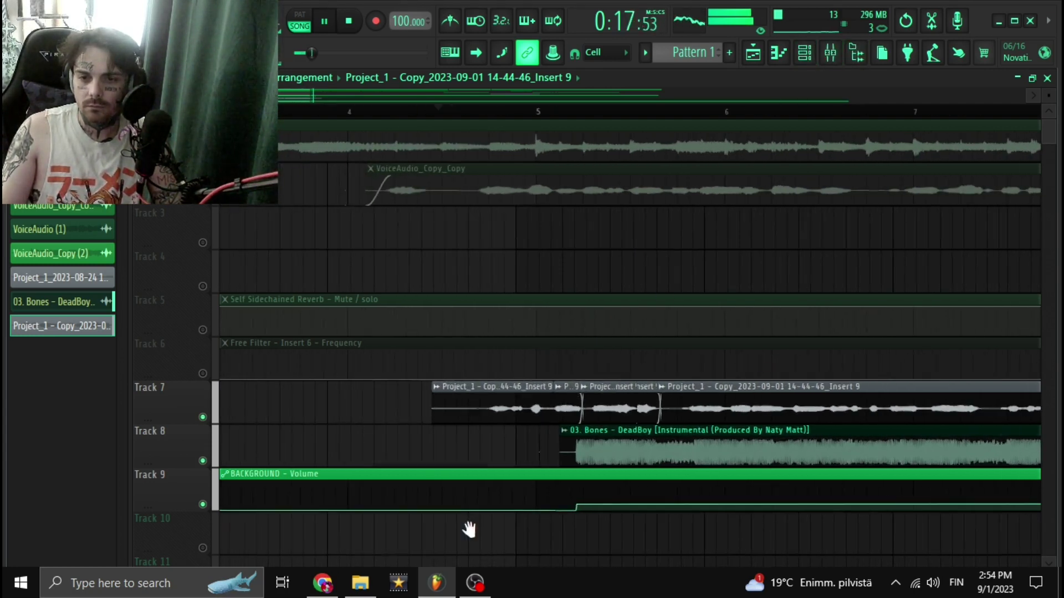
pyautogui.scroll(-3, 469, 531)
pyautogui.scroll(3, 469, 530)
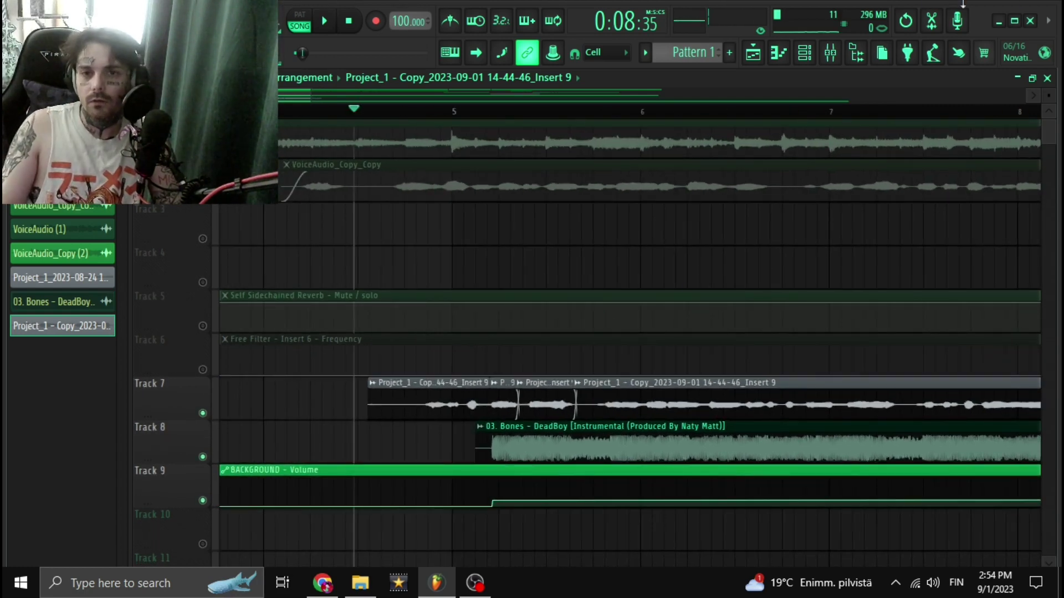
pyautogui.click(831, 53)
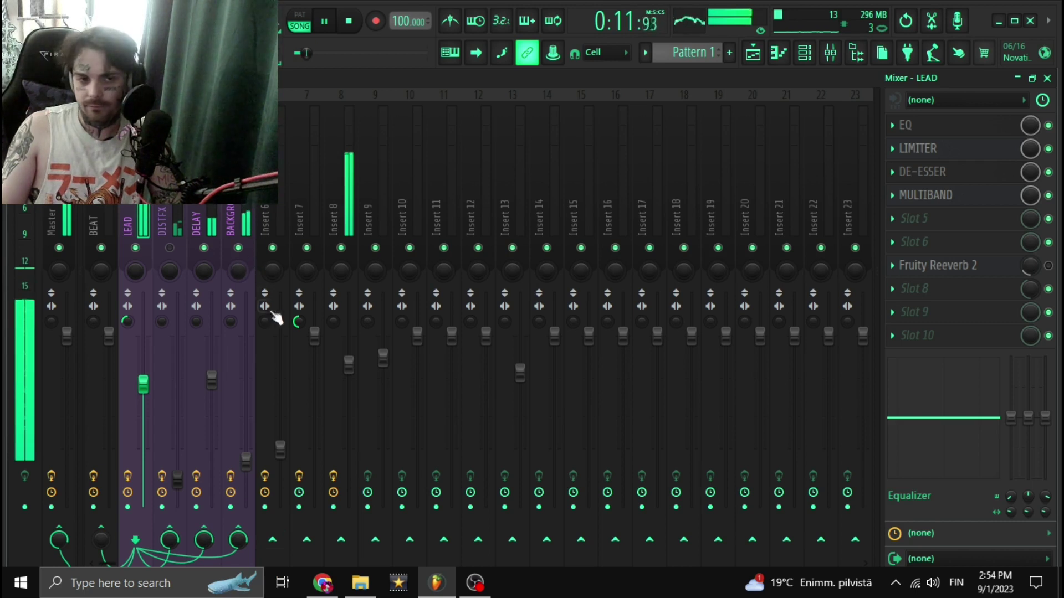
# Compare by toggling BACKGROUND, Insert 8 and DELAY, leaving Insert 8 and DELAY muted
pyautogui.click(240, 249)
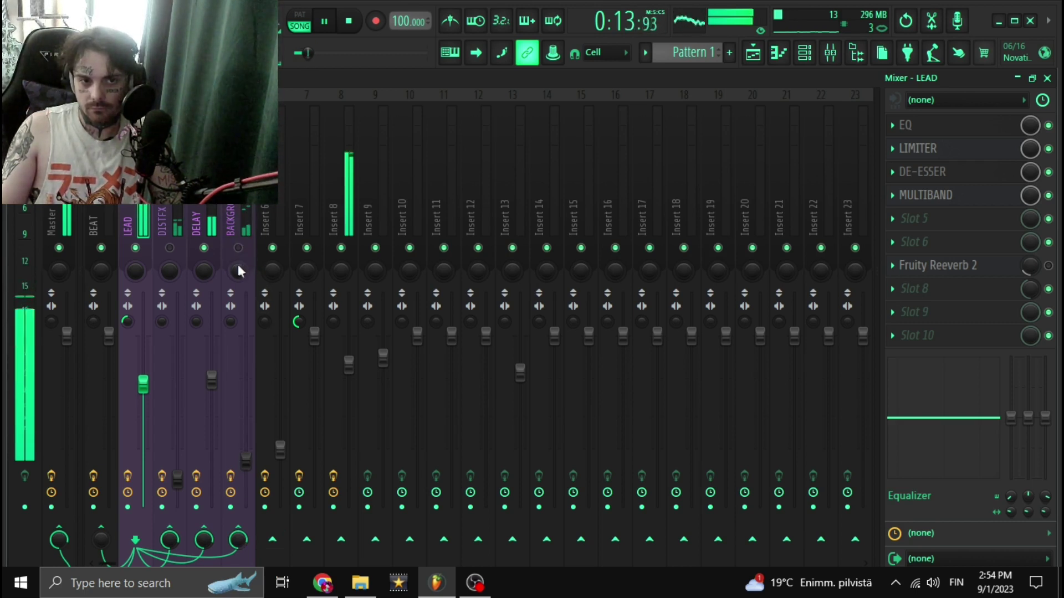
pyautogui.click(240, 249)
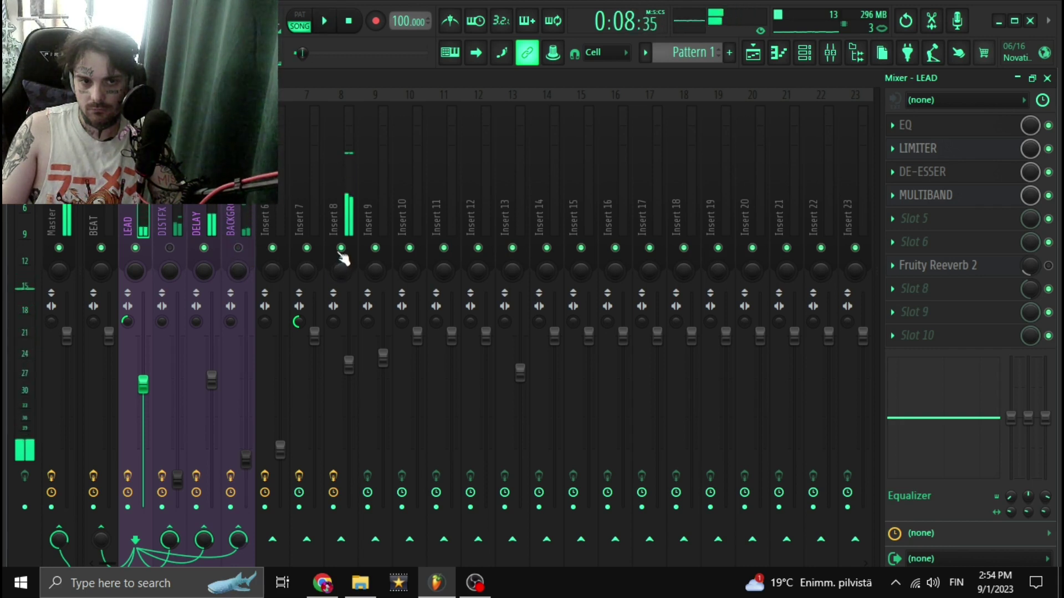
pyautogui.click(341, 248)
pyautogui.click(240, 248)
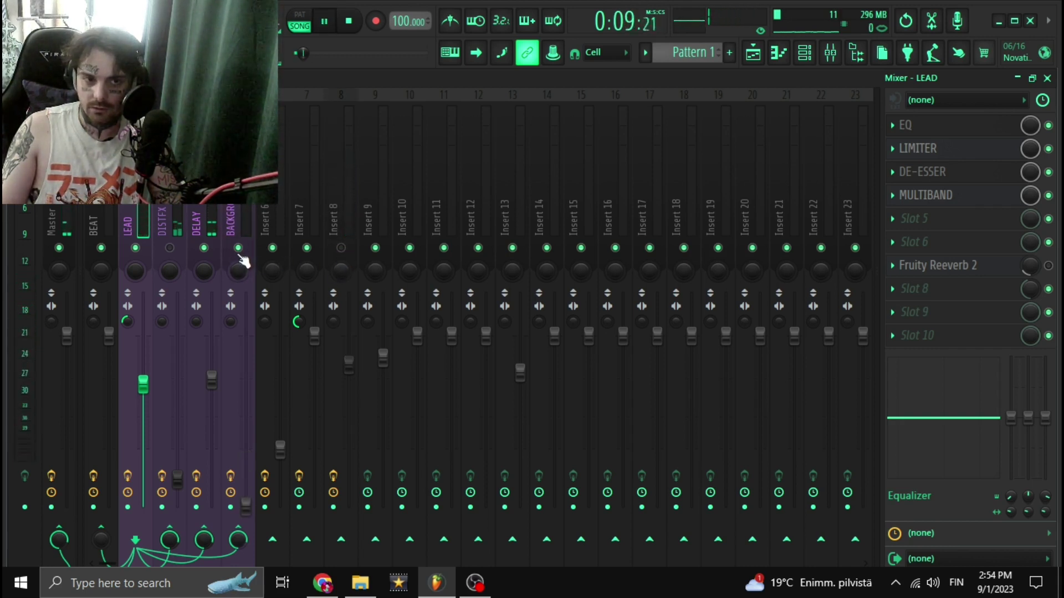
pyautogui.click(239, 249)
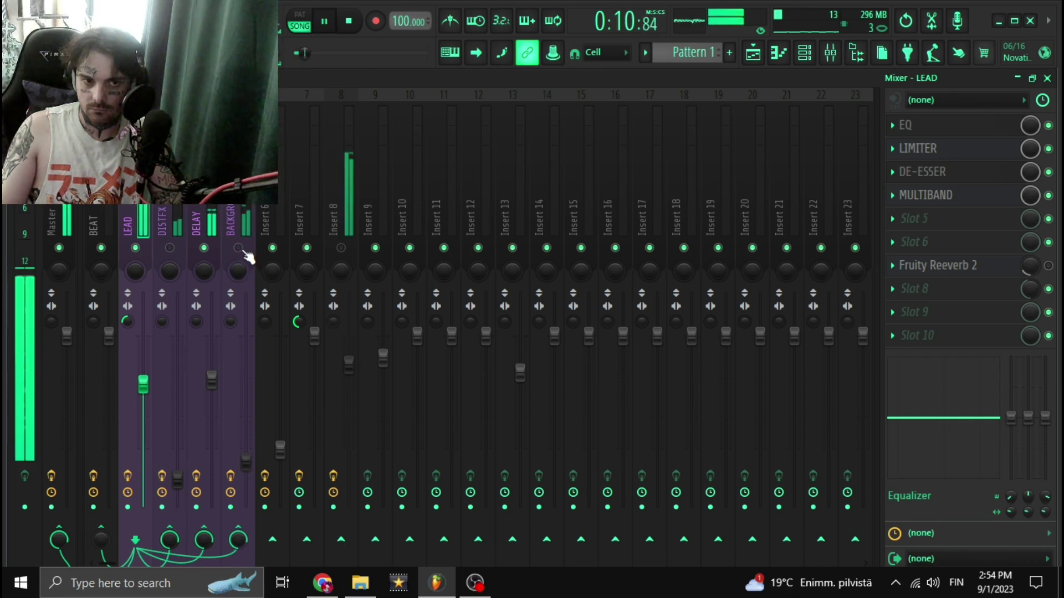
pyautogui.click(209, 250)
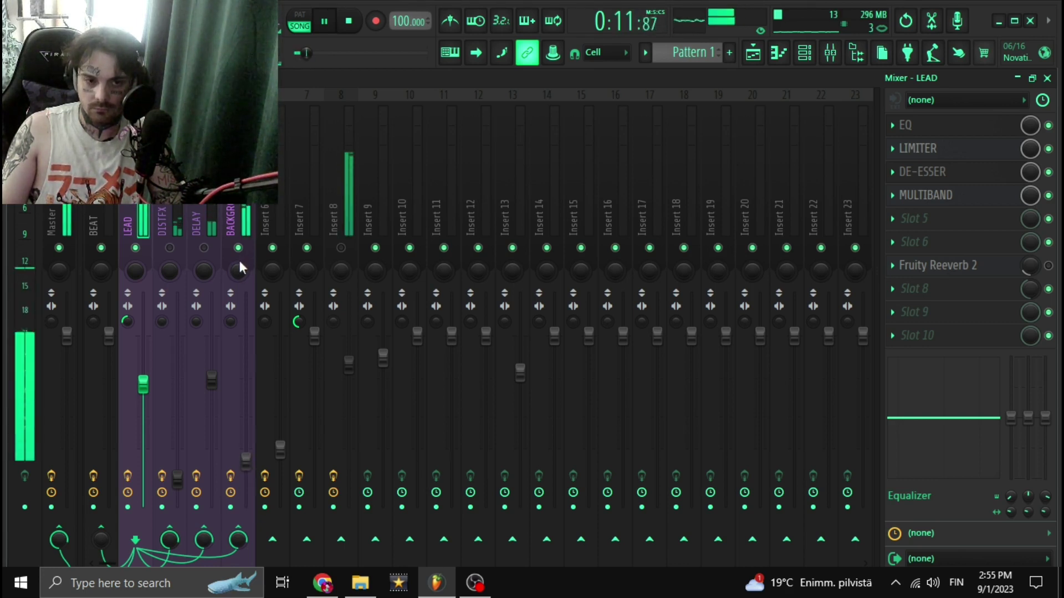
pyautogui.press('space')
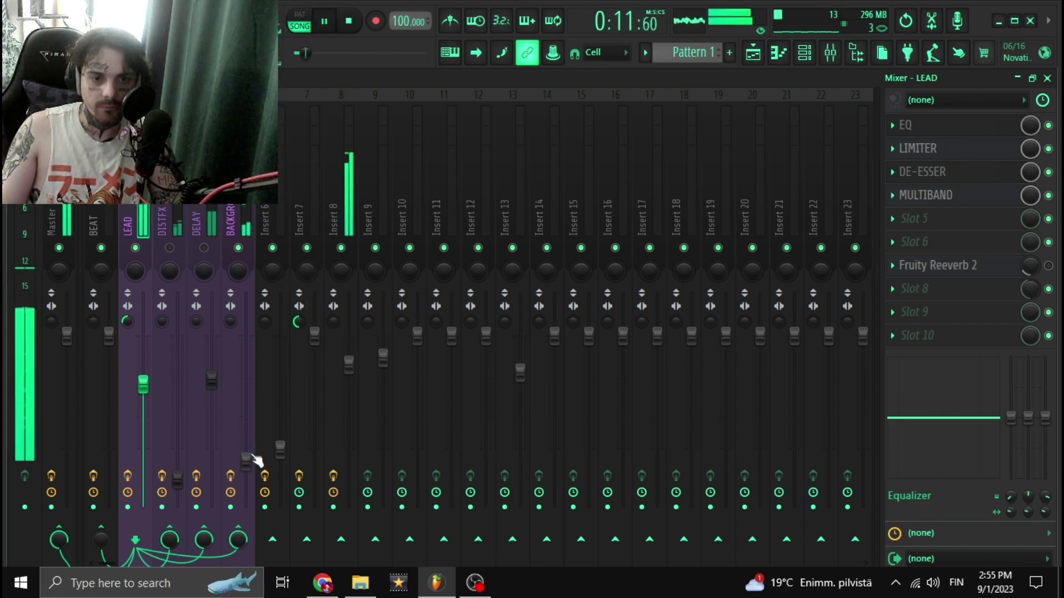
pyautogui.click(1046, 77)
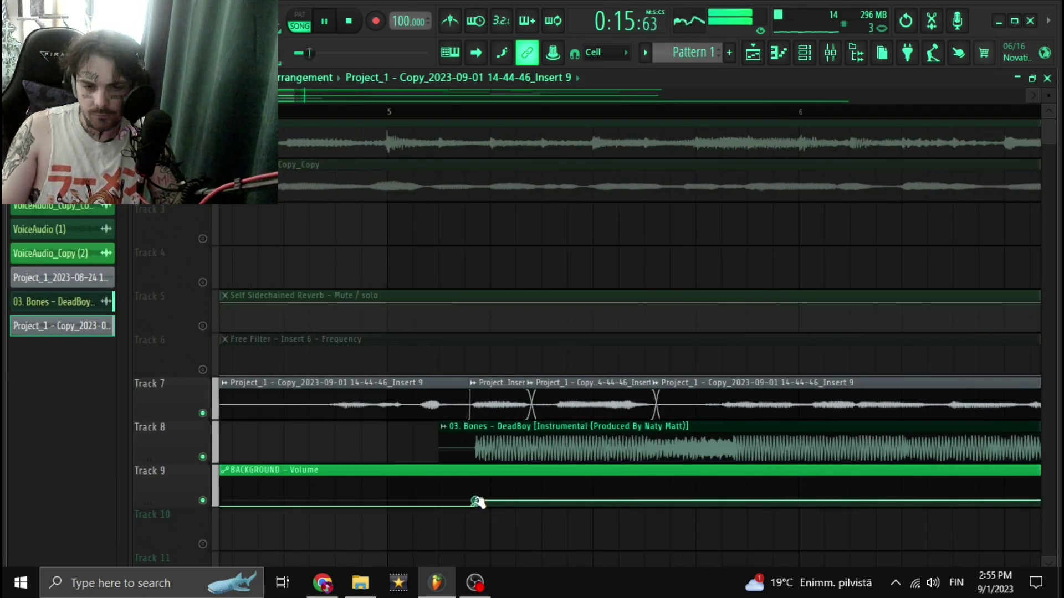
# Adjust the Track 9 BACKGROUND volume point and nudge the middle Track 7 clip left
pyautogui.moveTo(478, 502); pyautogui.dragTo(477, 499)
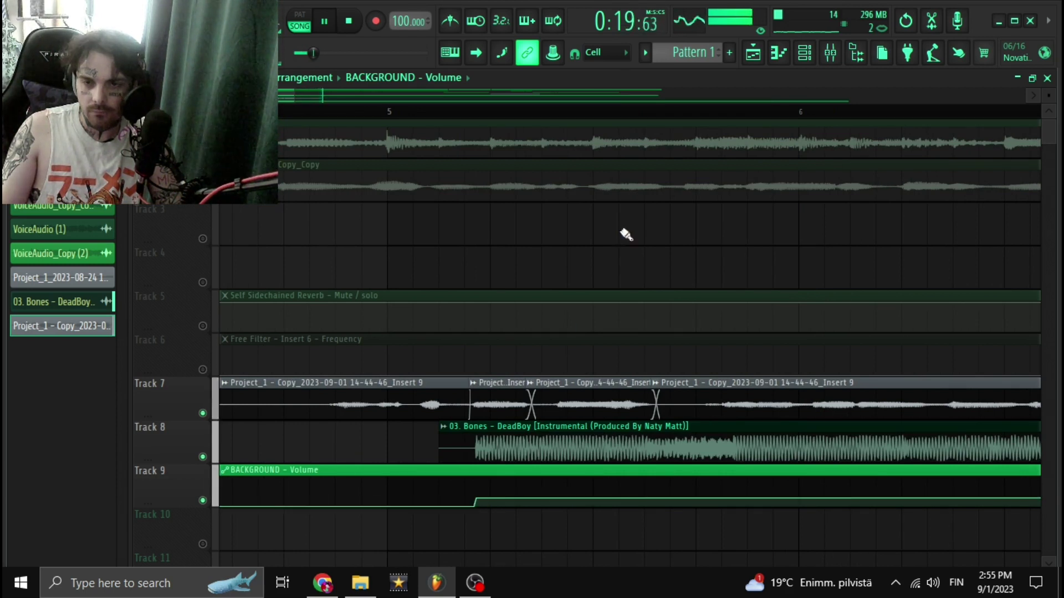
pyautogui.press('space')
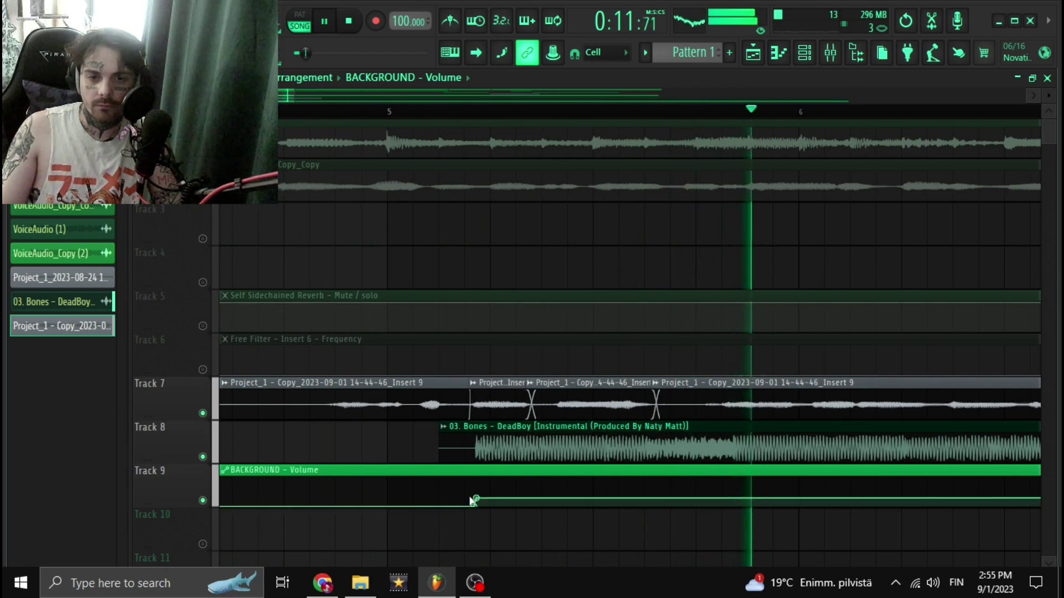
pyautogui.scroll(3, 540, 409)
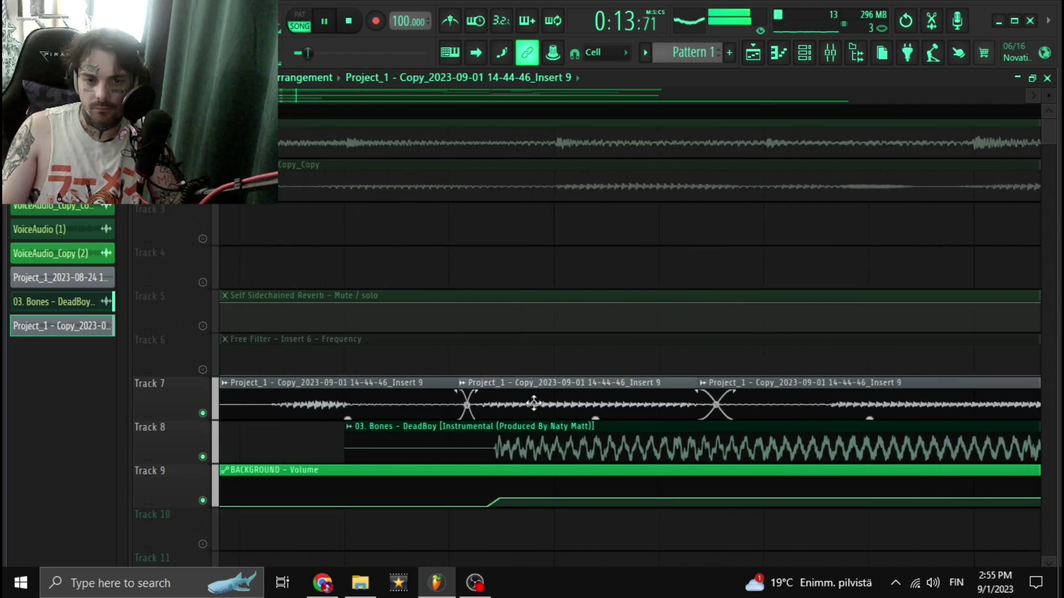
pyautogui.moveTo(540, 405); pyautogui.dragTo(532, 405)
pyautogui.press('space')
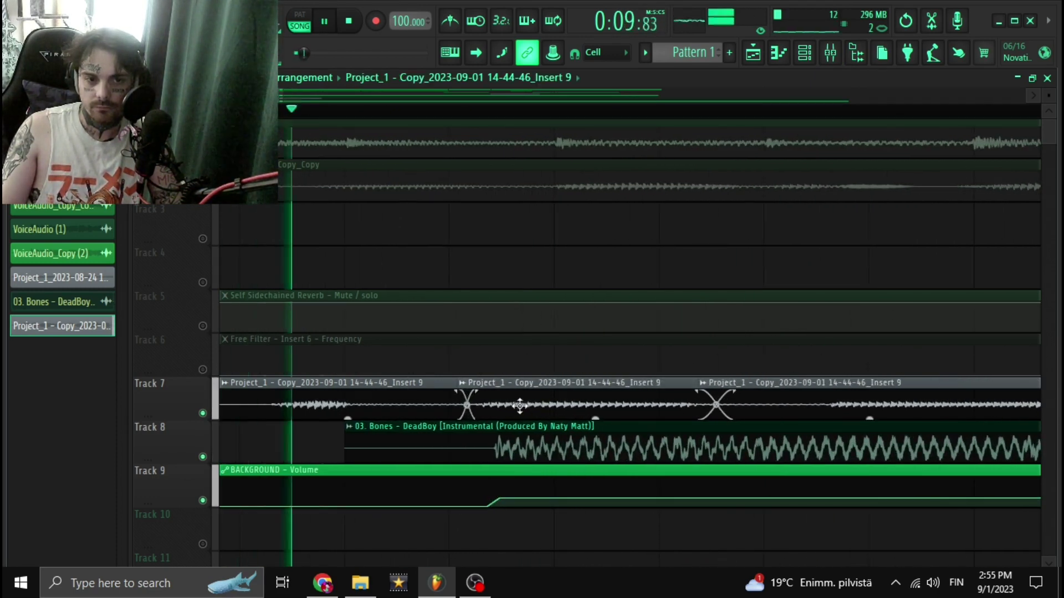
pyautogui.scroll(1, 533, 429)
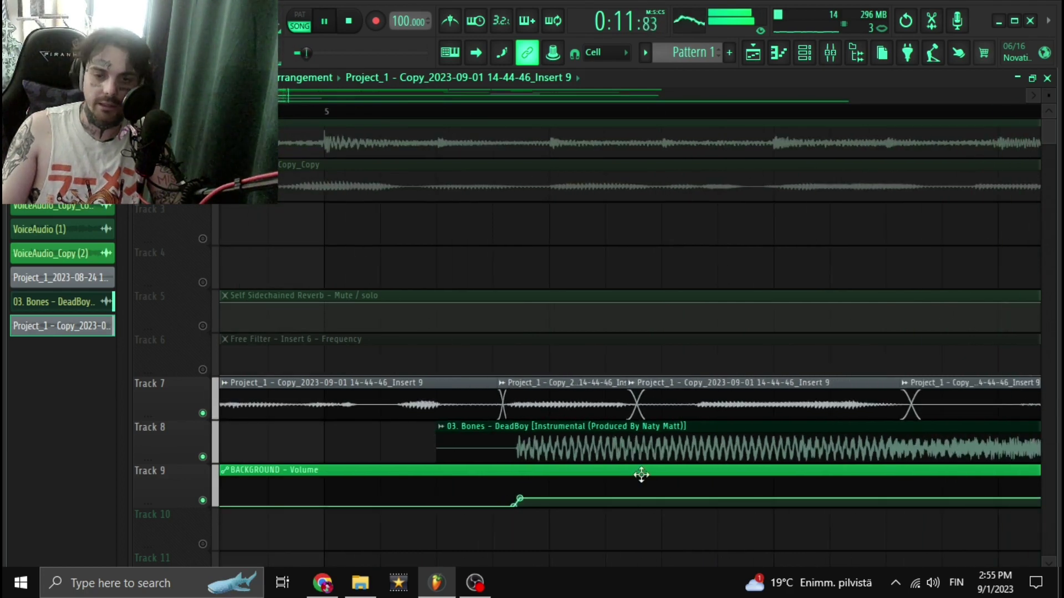
pyautogui.scroll(2, 532, 429)
pyautogui.scroll(2, 664, 475)
pyautogui.scroll(-2, 936, 538)
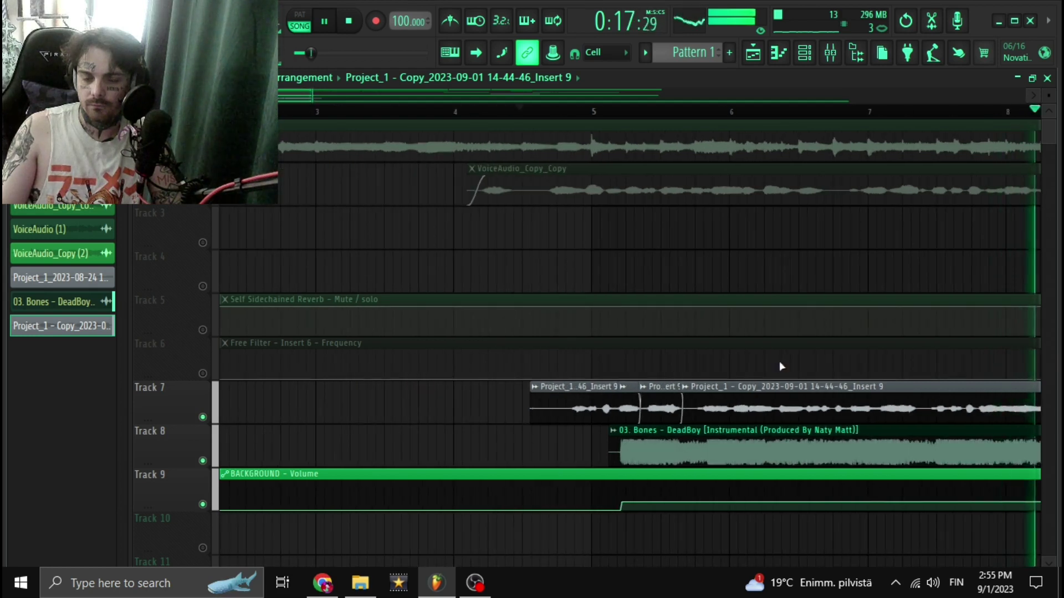
# Replay from the section start to check the edit
pyautogui.click(573, 109)
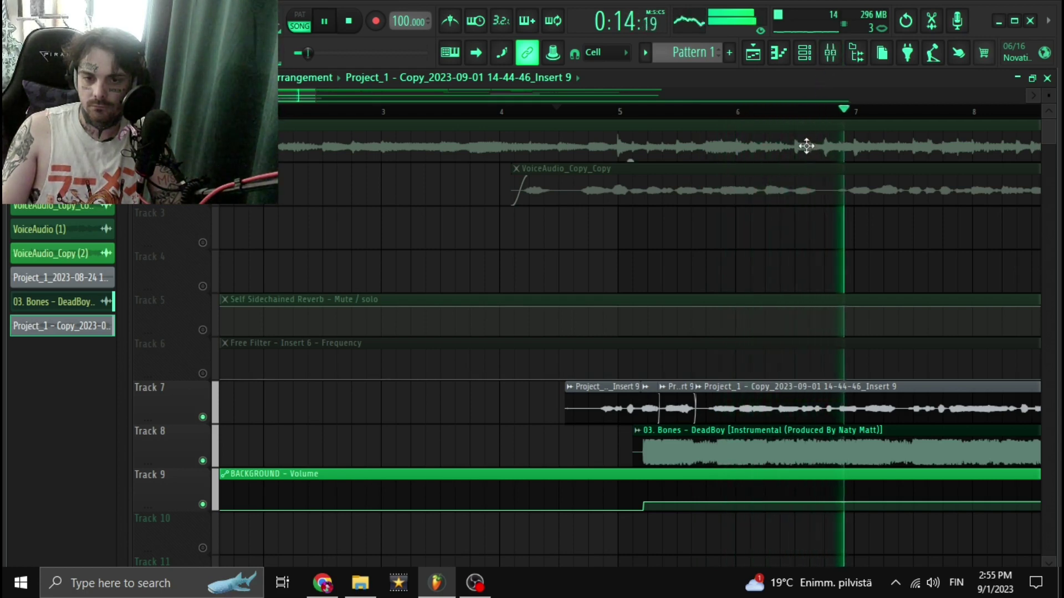
pyautogui.press('space')
pyautogui.click(830, 53)
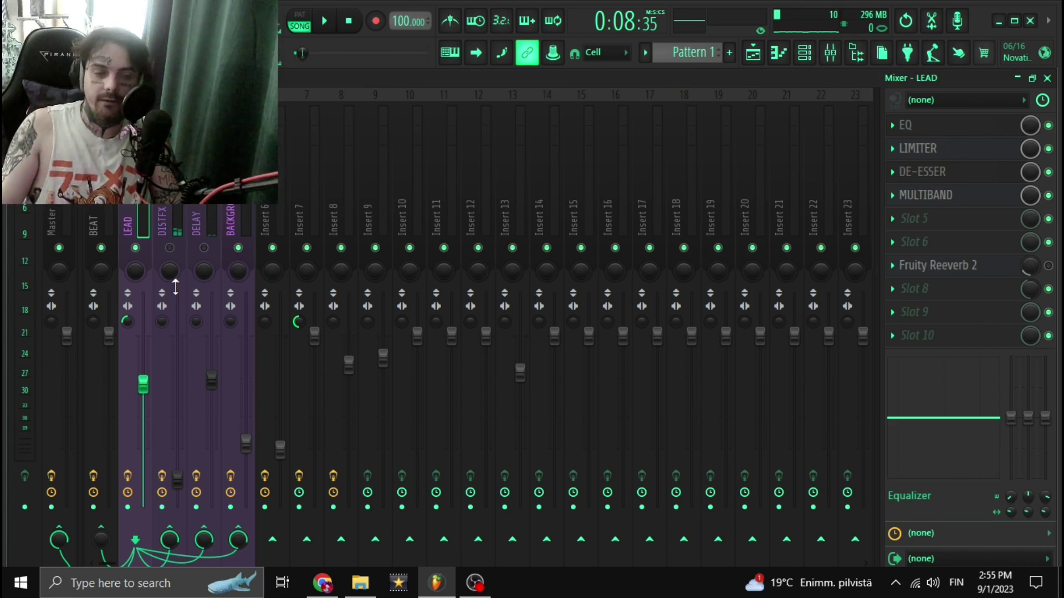
# Arm BACKGROUND, stop the Track 10 recording, and nudge the recorded take left
pyautogui.click(231, 508)
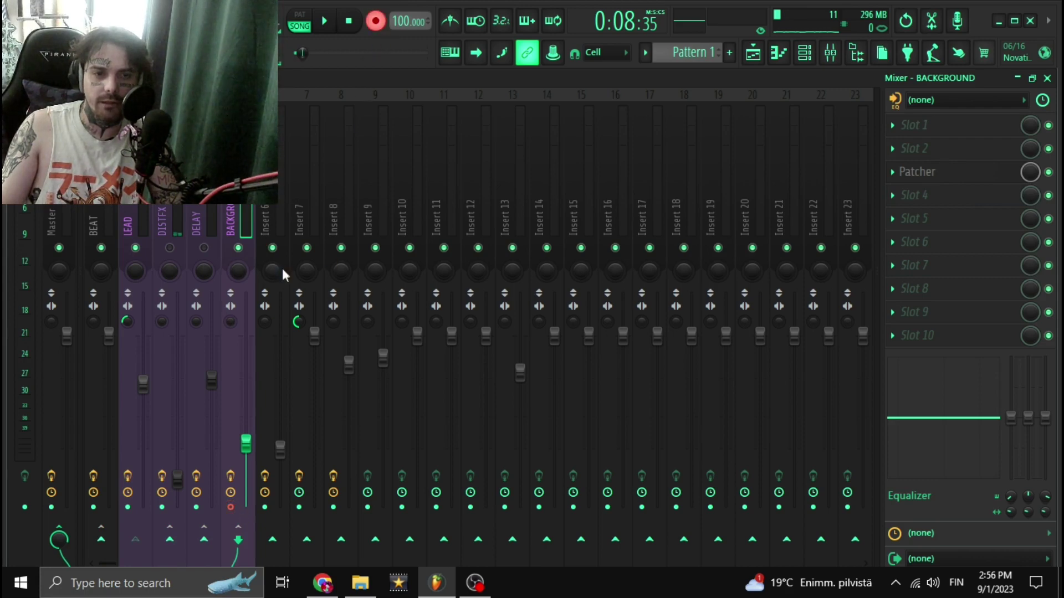
pyautogui.click(1047, 79)
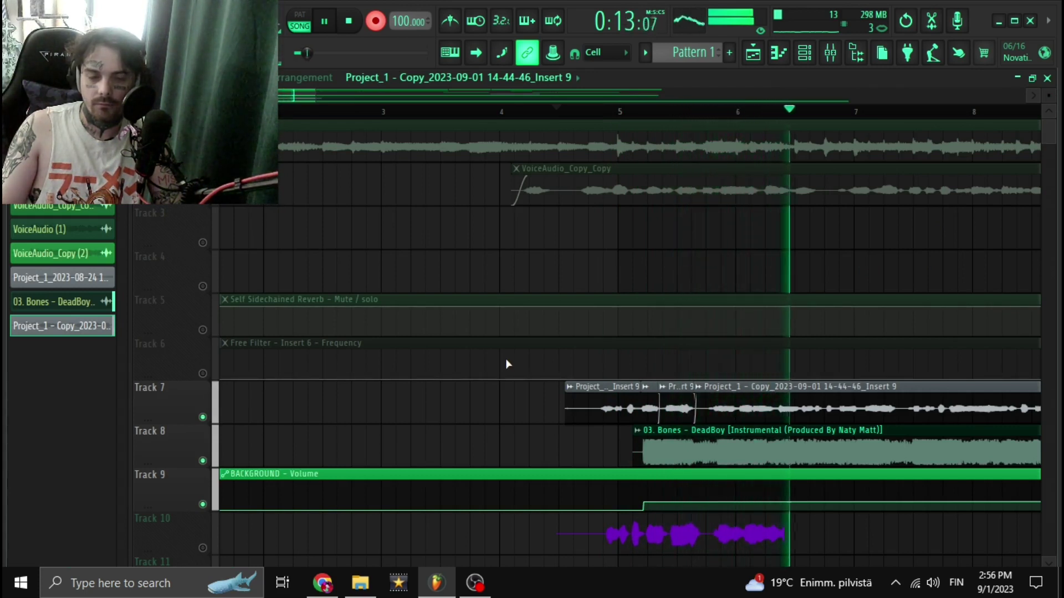
pyautogui.press('space')
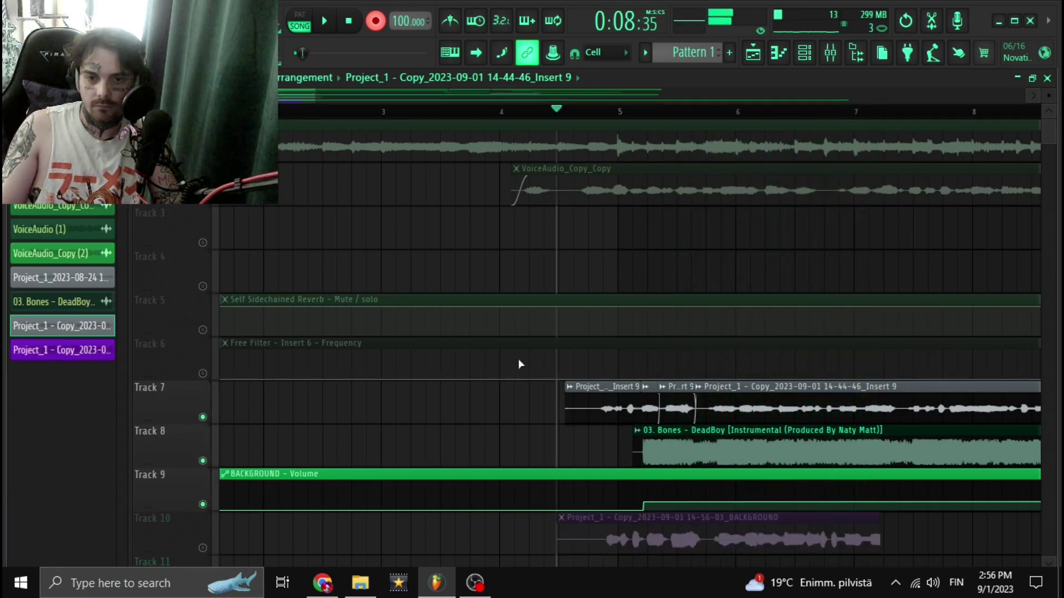
pyautogui.moveTo(737, 535); pyautogui.dragTo(729, 539)
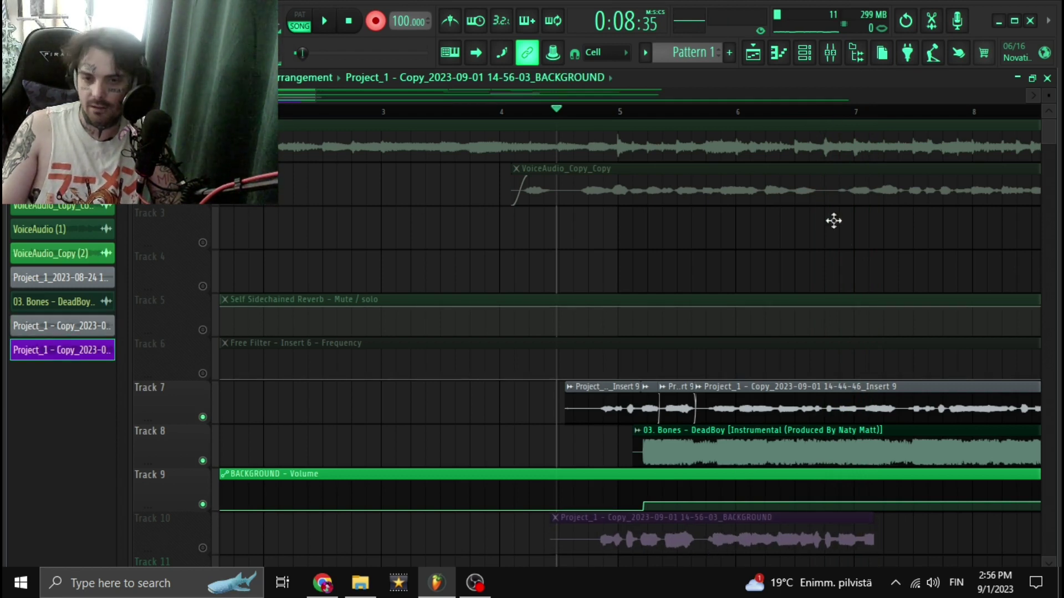
# Check the LEAD insert's effect chain in the Mixer, then return to the playlist
pyautogui.hotkey('ctrl', 'z')
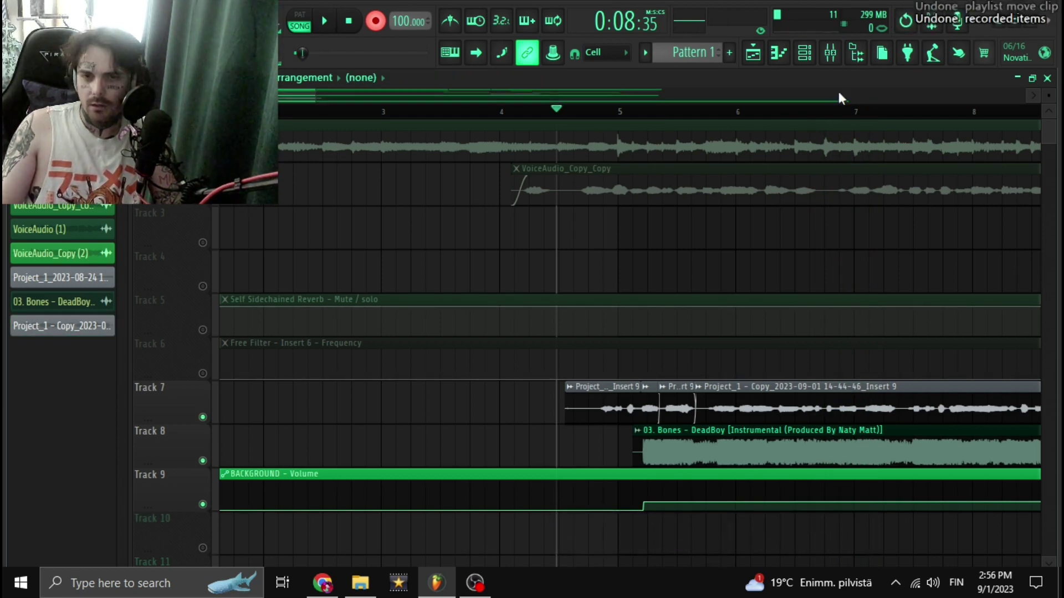
pyautogui.click(831, 52)
pyautogui.click(143, 357)
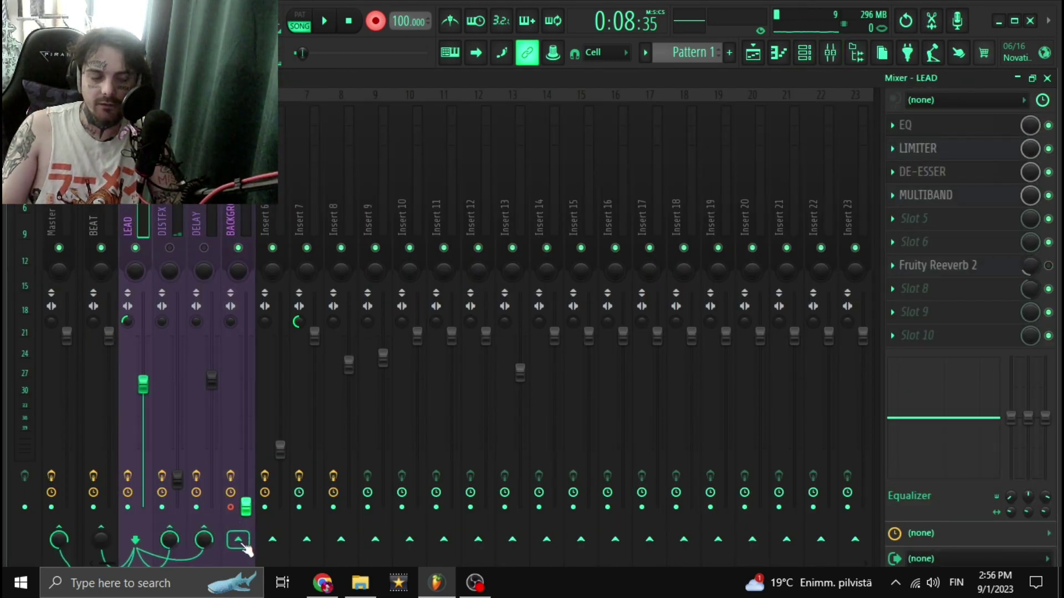
pyautogui.click(1047, 78)
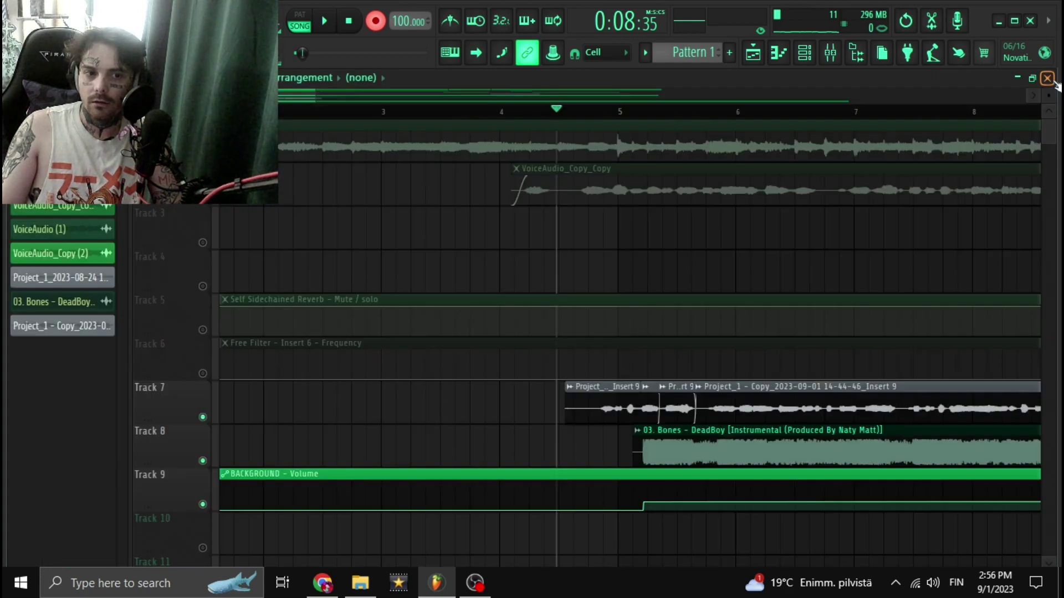
# Mute Track 9 (BACKGROUND automation), Track 8 (beat) and Track 7
pyautogui.click(203, 504)
pyautogui.click(203, 460)
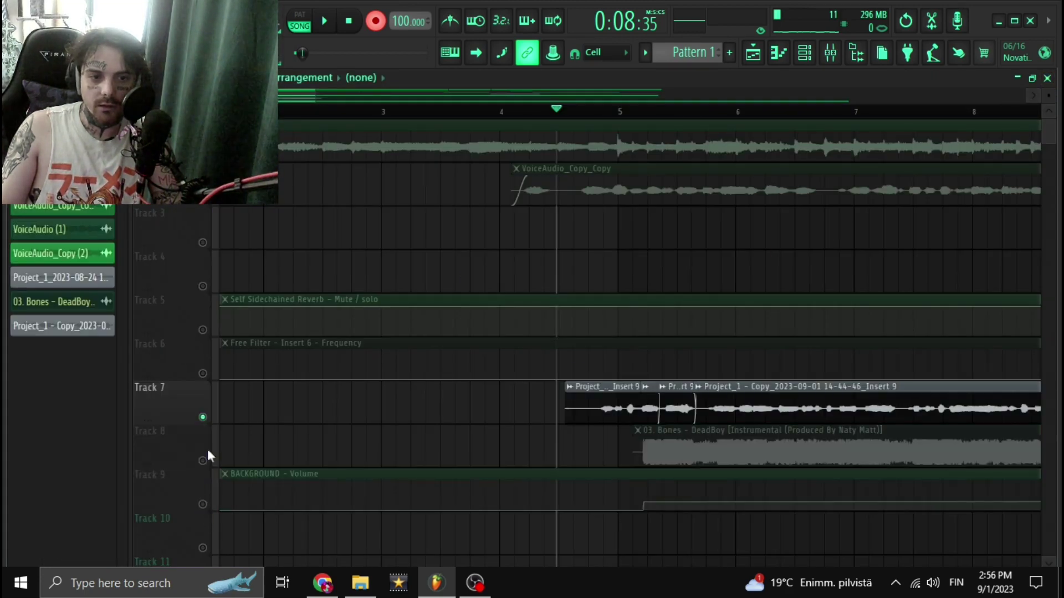
pyautogui.click(203, 418)
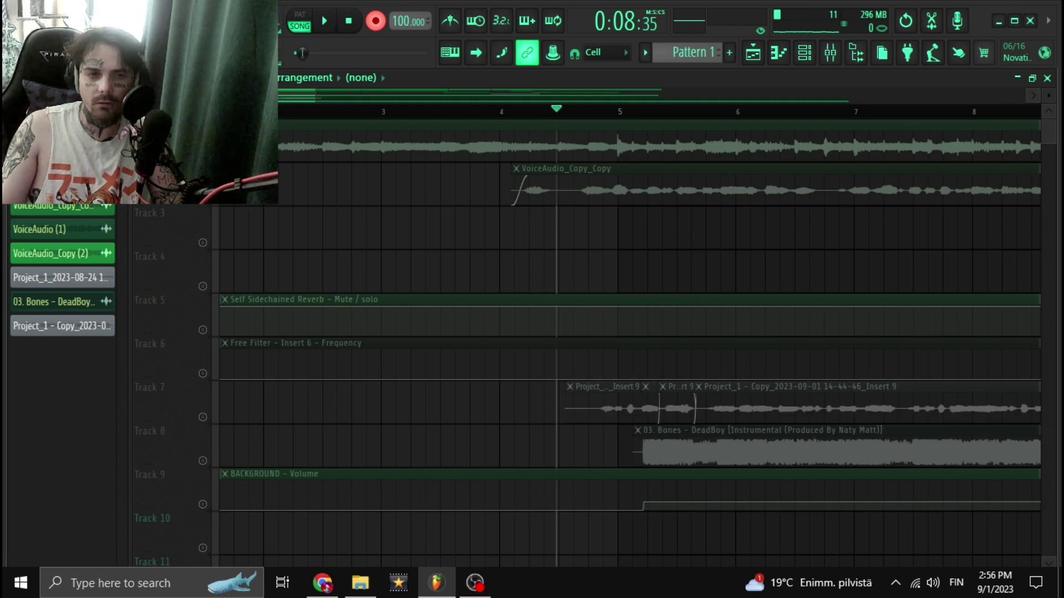
# Unmute both vocal tracks plus the reverb (Track 5) and filter (Track 6) automations
pyautogui.click(203, 208)
pyautogui.click(203, 243)
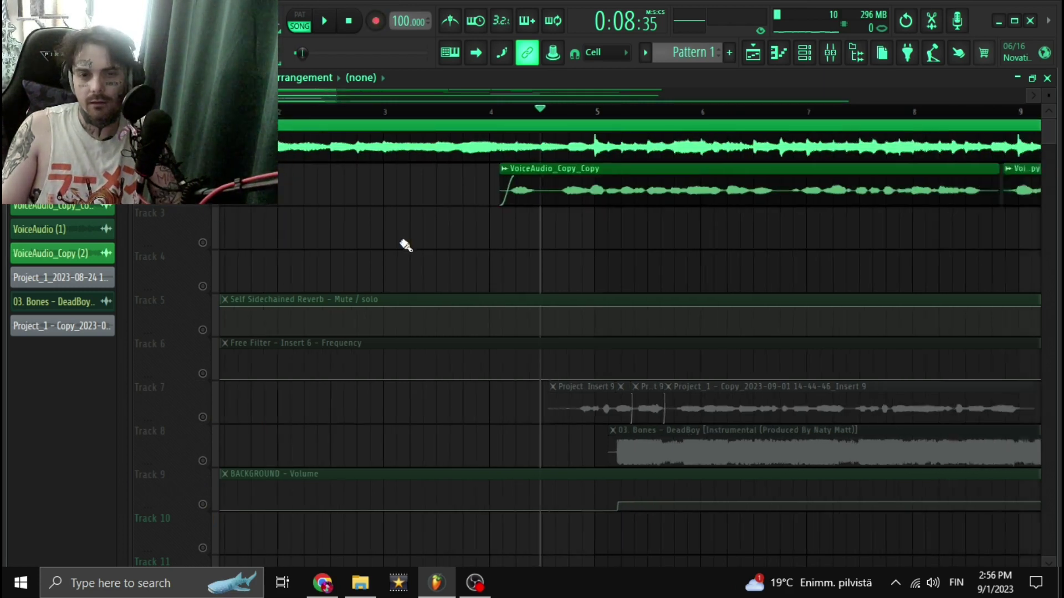
pyautogui.scroll(-2, 405, 245)
pyautogui.click(203, 330)
pyautogui.click(203, 374)
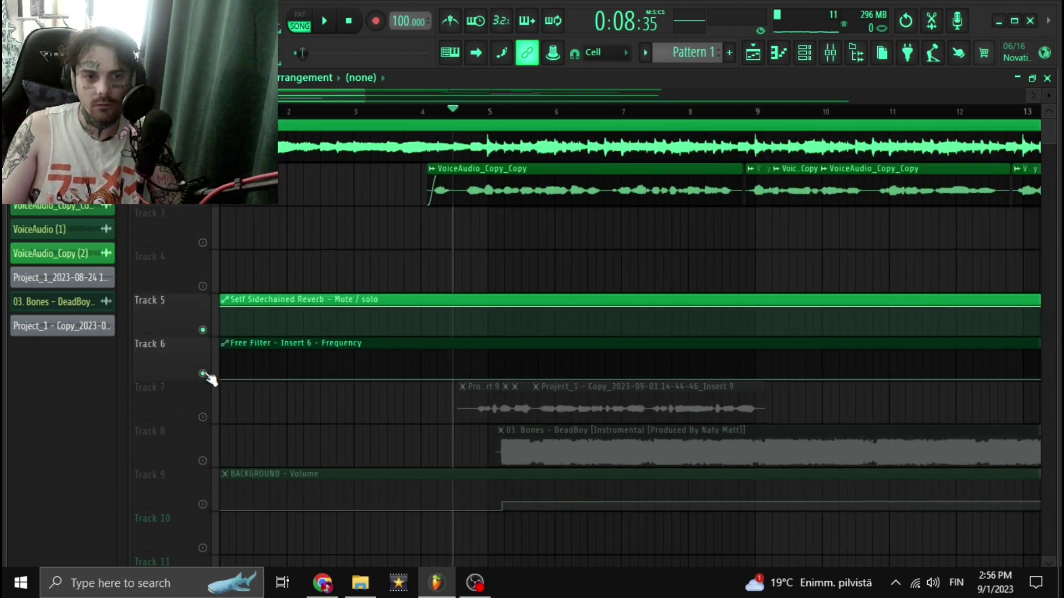
pyautogui.scroll(-2, 416, 267)
pyautogui.scroll(-2, 348, 268)
pyautogui.scroll(2, 348, 265)
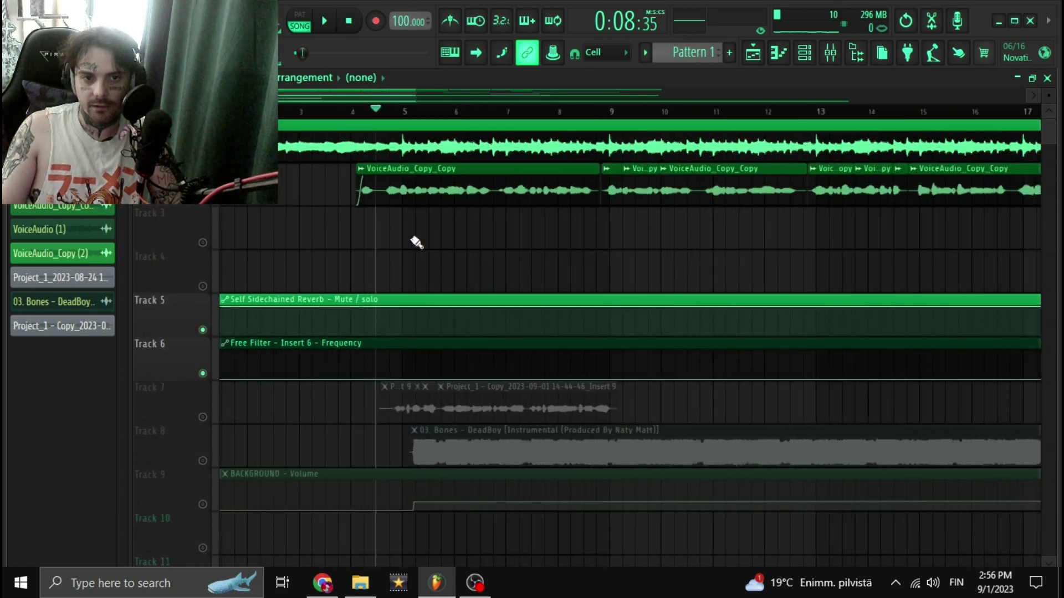
pyautogui.scroll(-2, 415, 262)
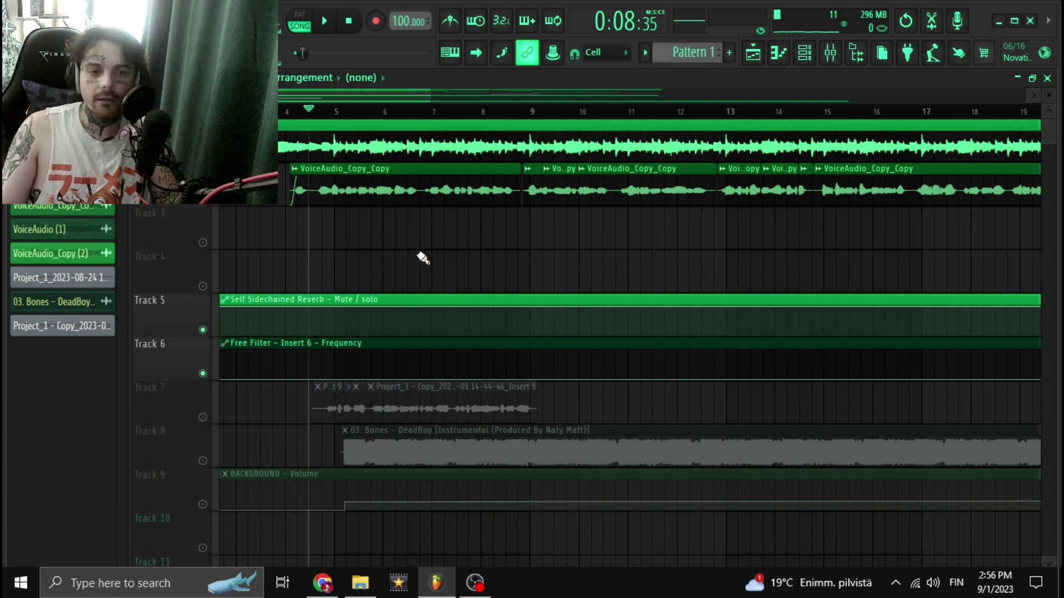
# During playback, raise the Master fader slightly and inspect the BACKGROUND effect chain
pyautogui.press('F9')
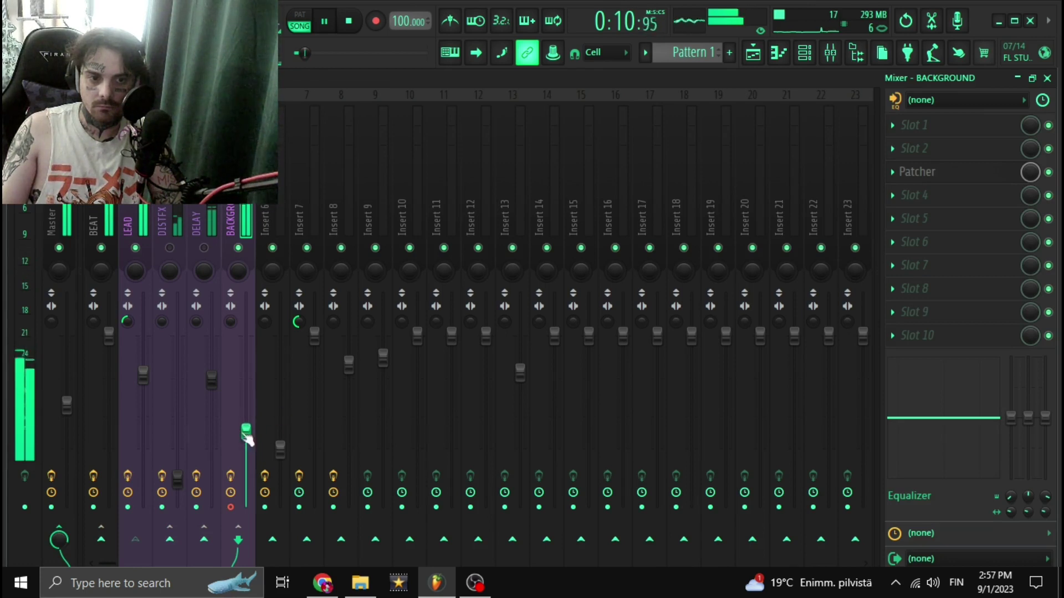
pyautogui.moveTo(67, 405); pyautogui.dragTo(66, 398)
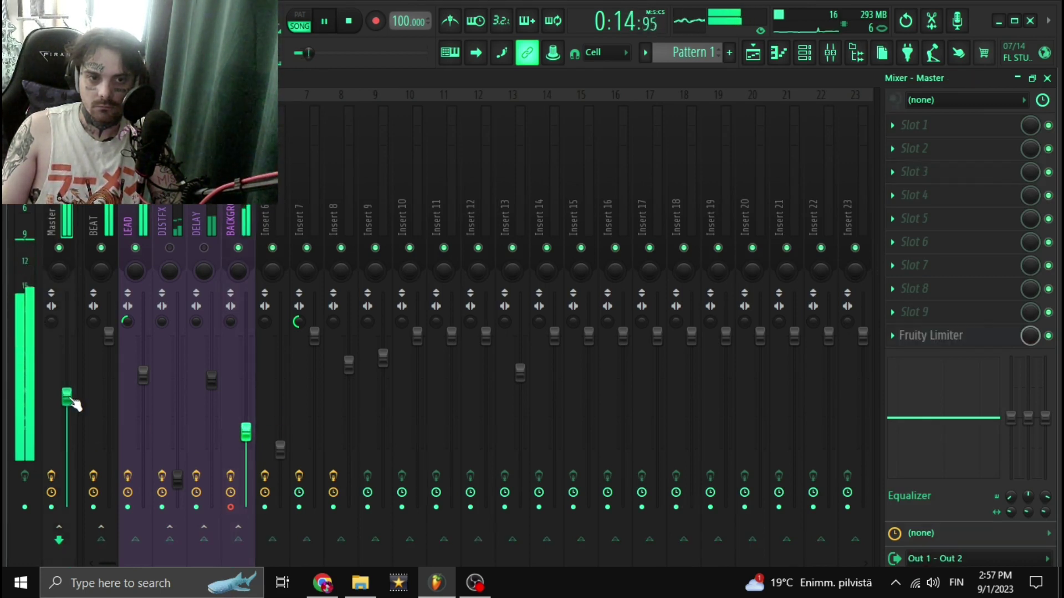
pyautogui.click(237, 509)
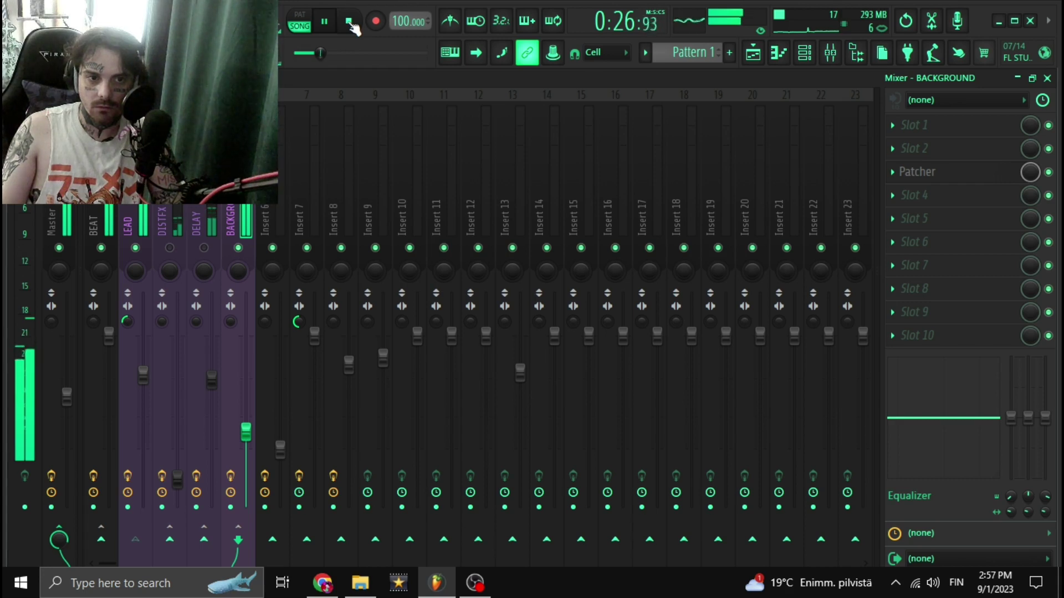
# Stop playback, inspect the BEAT effect chain, and return to the playlist
pyautogui.click(349, 22)
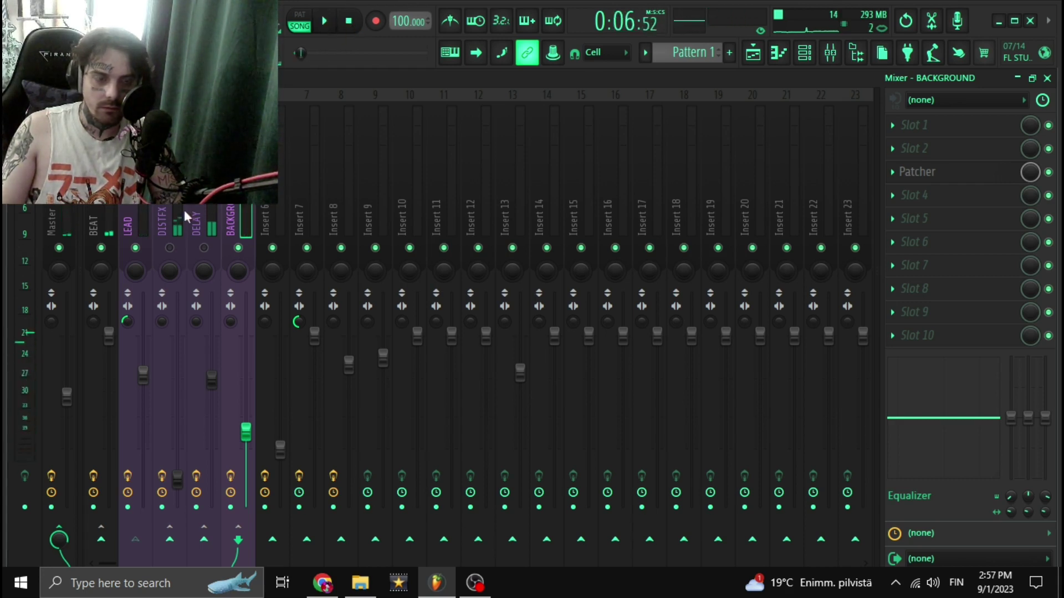
pyautogui.click(100, 224)
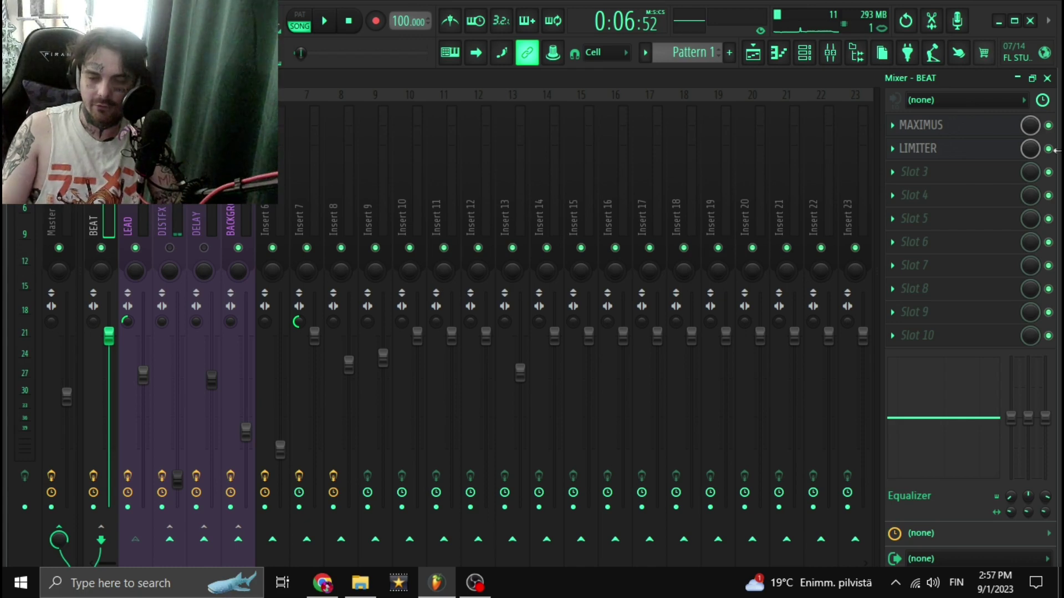
pyautogui.click(1047, 78)
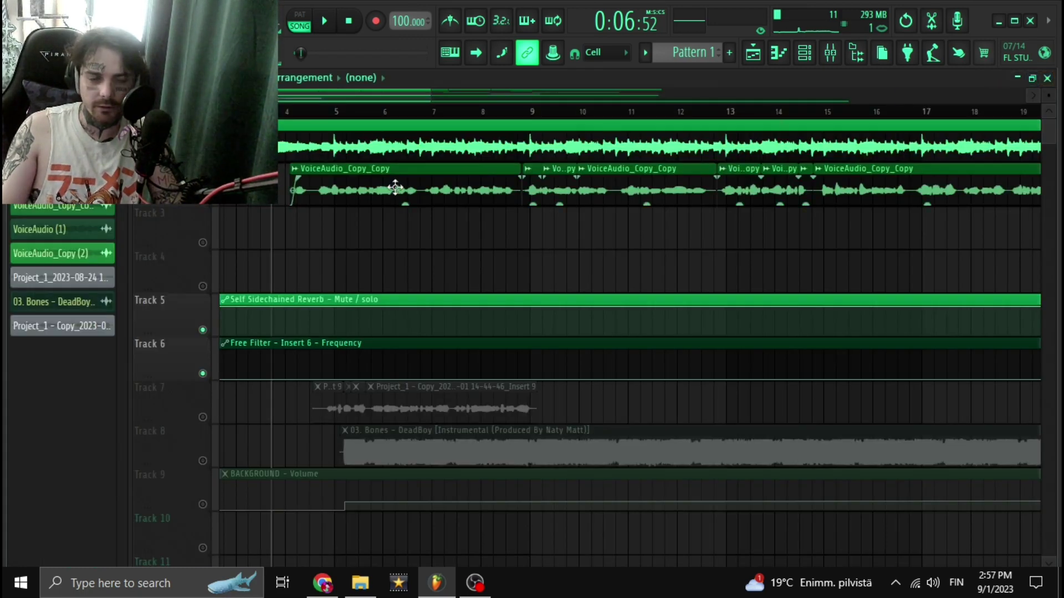
pyautogui.hscroll(-3, 383, 179)
pyautogui.scroll(-3, 383, 207)
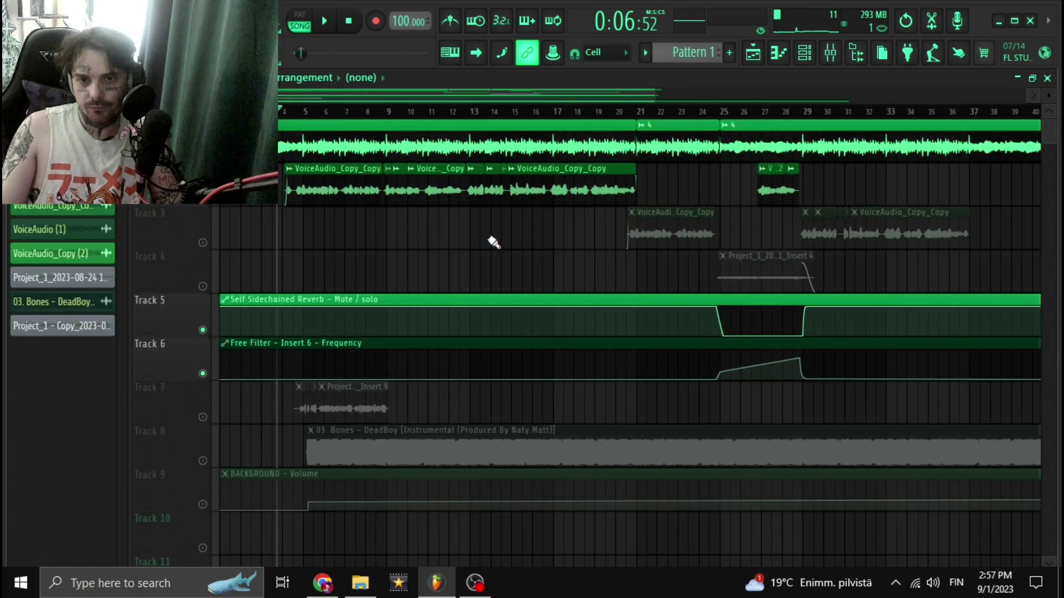
pyautogui.scroll(-3, 441, 250)
# Unmute Tracks 4 and 3 and play the song from around bar 25
pyautogui.click(203, 286)
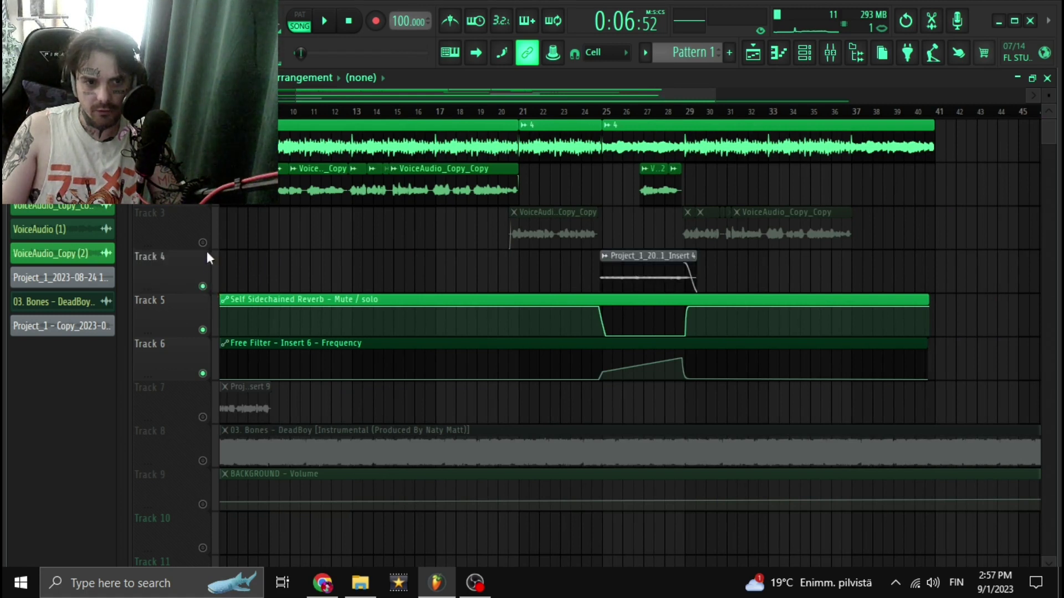
pyautogui.click(203, 242)
pyautogui.click(593, 112)
pyautogui.press('space')
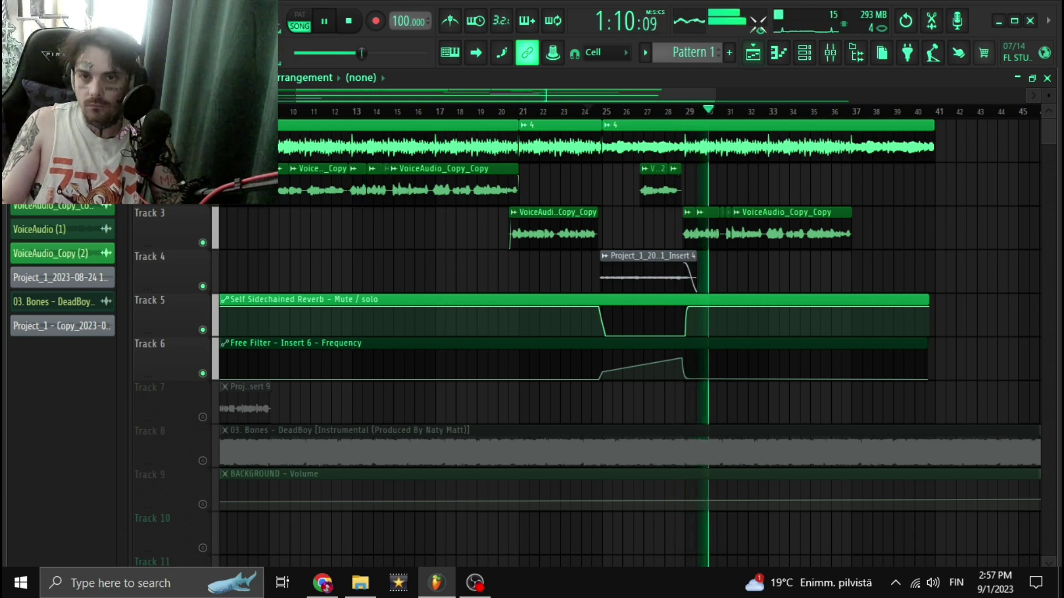
# Compare the mix with the BACKGROUND mixer track muted and unmuted, then stop and close the mixer
pyautogui.click(830, 52)
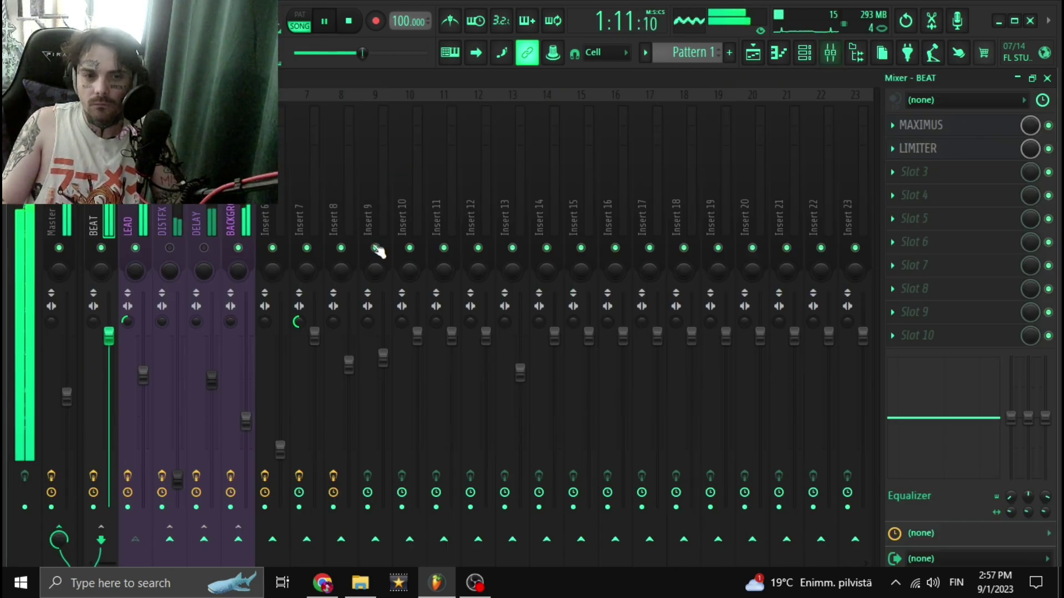
pyautogui.click(238, 248)
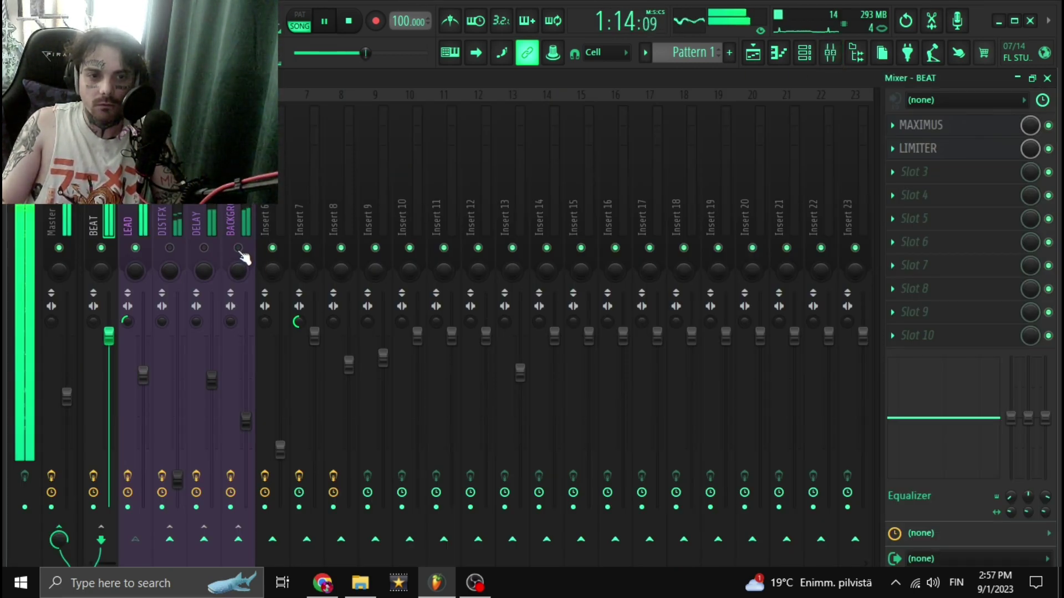
pyautogui.click(239, 250)
pyautogui.click(238, 249)
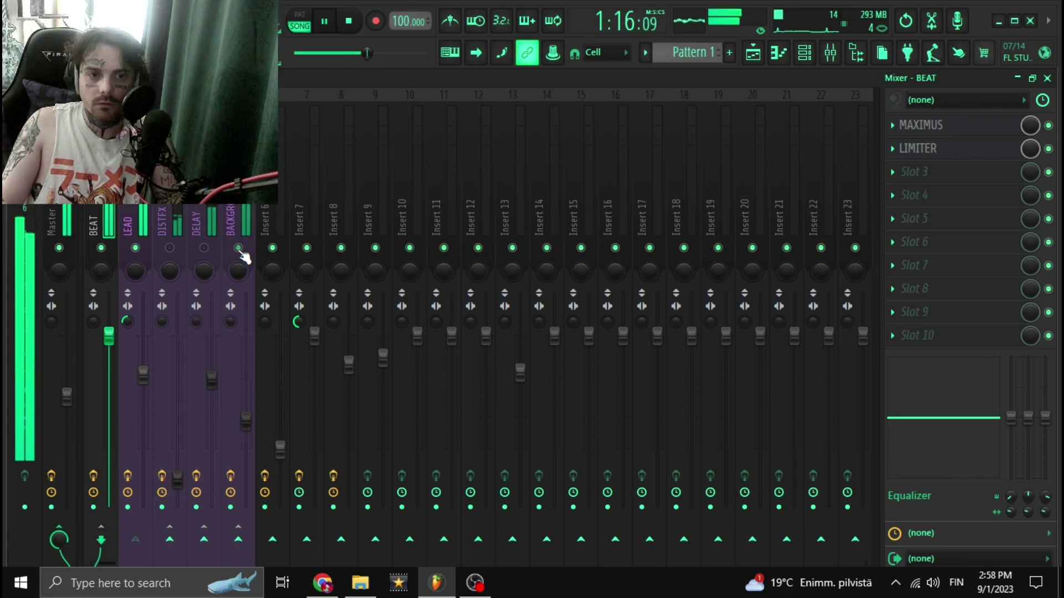
pyautogui.press('space')
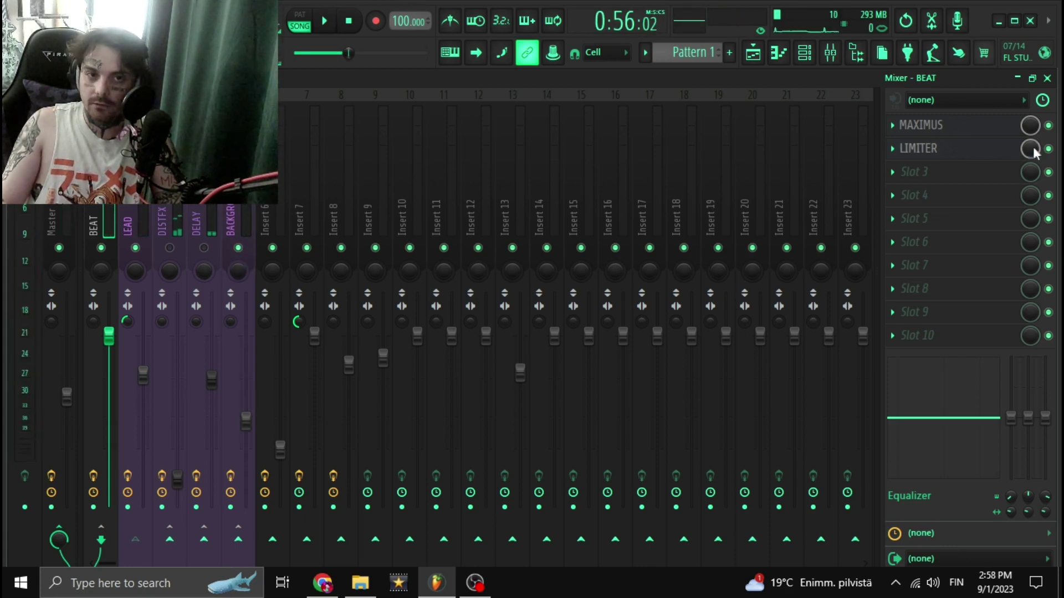
pyautogui.click(1046, 77)
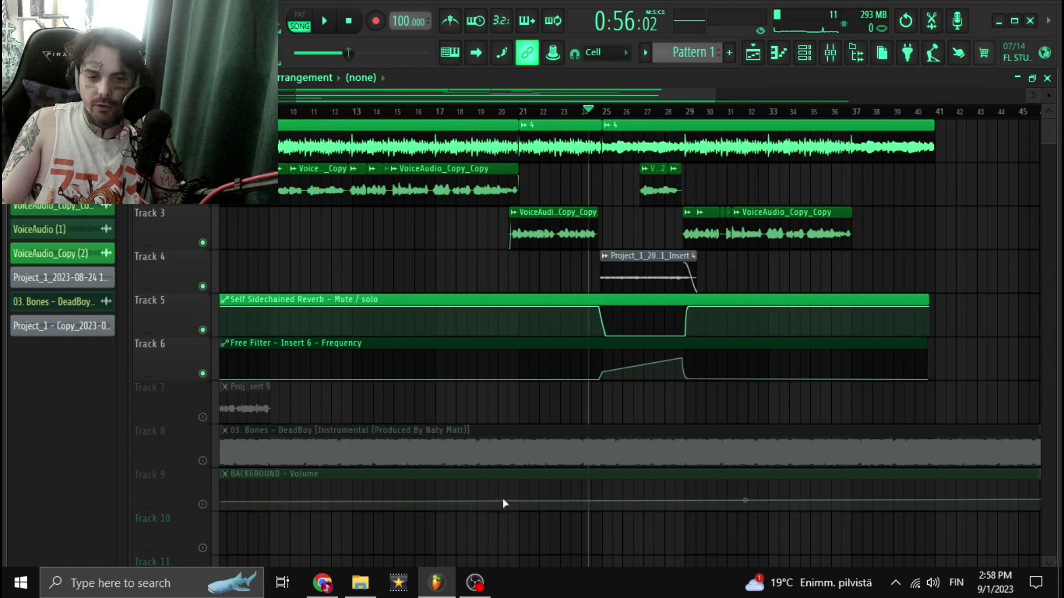
pyautogui.scroll(3, 504, 503)
# Mute both vocal tracks and unmute Tracks 9, 8 and 7
pyautogui.click(202, 197)
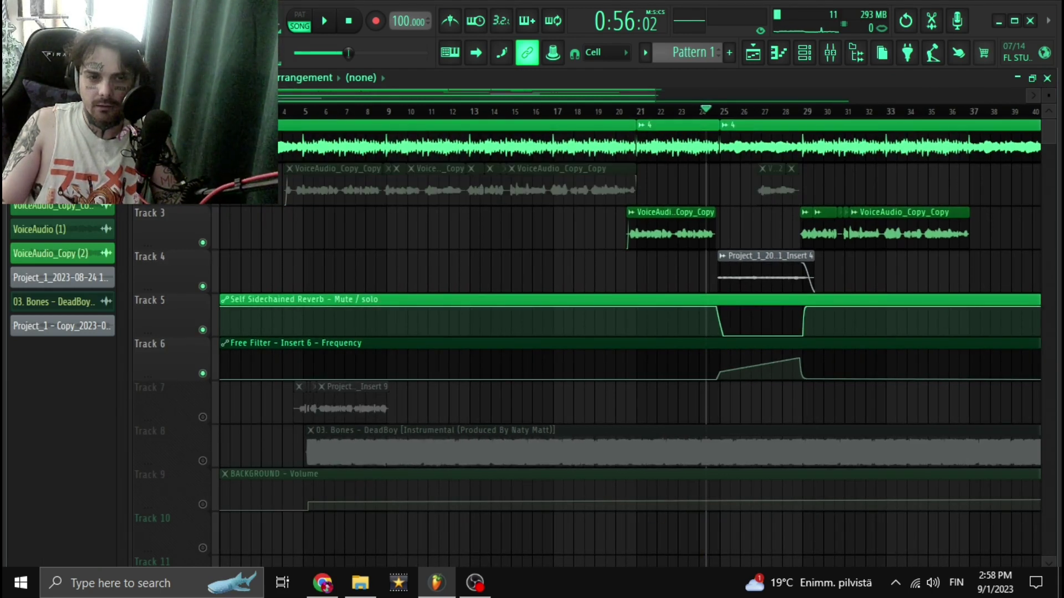
pyautogui.click(202, 153)
pyautogui.click(203, 504)
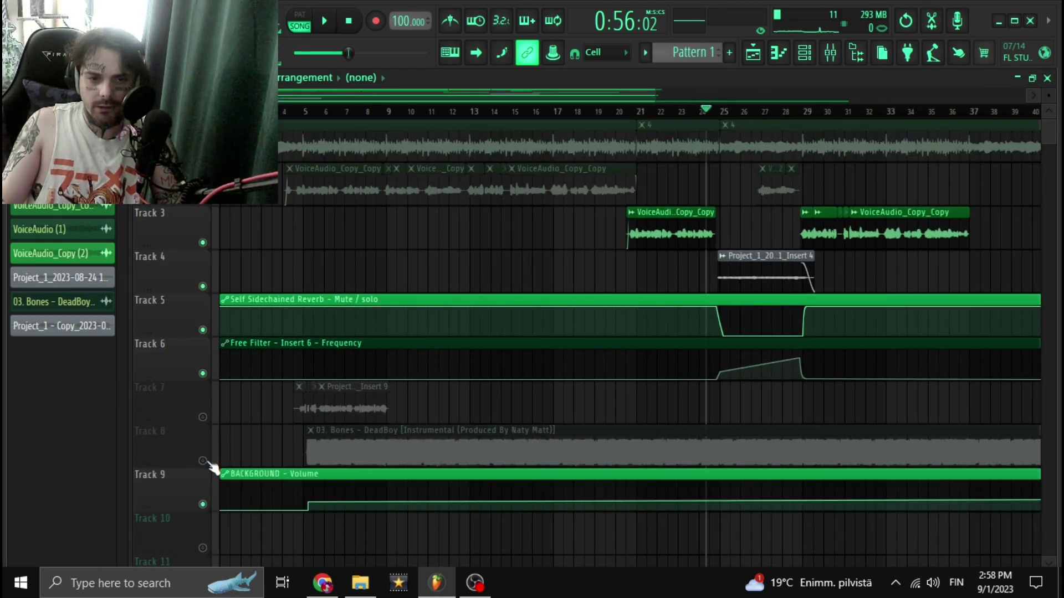
pyautogui.click(203, 461)
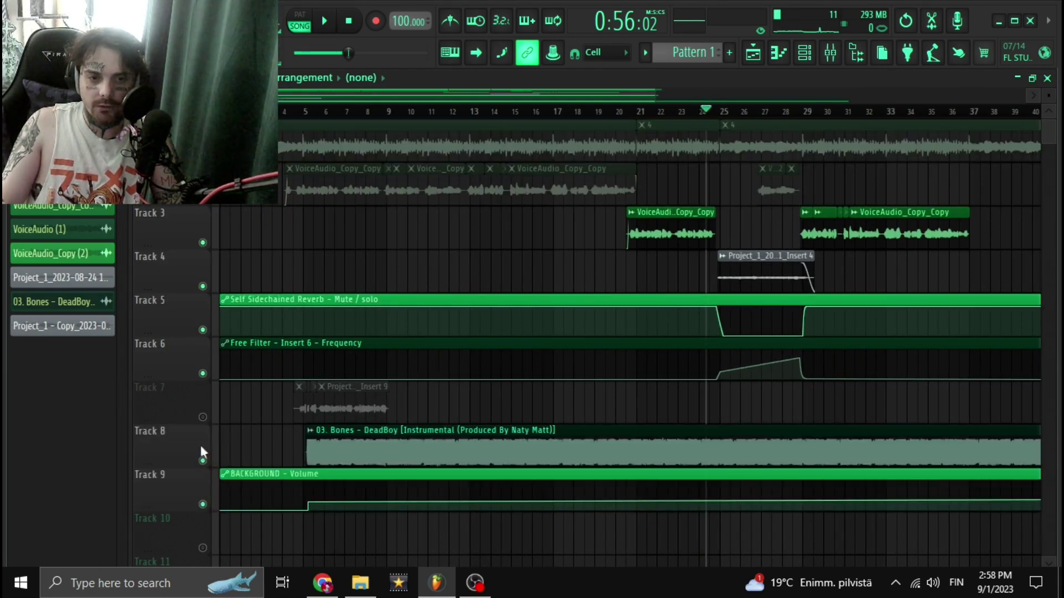
pyautogui.click(202, 417)
# Restart playback near bar 4 and bring up the Mixer
pyautogui.click(295, 116)
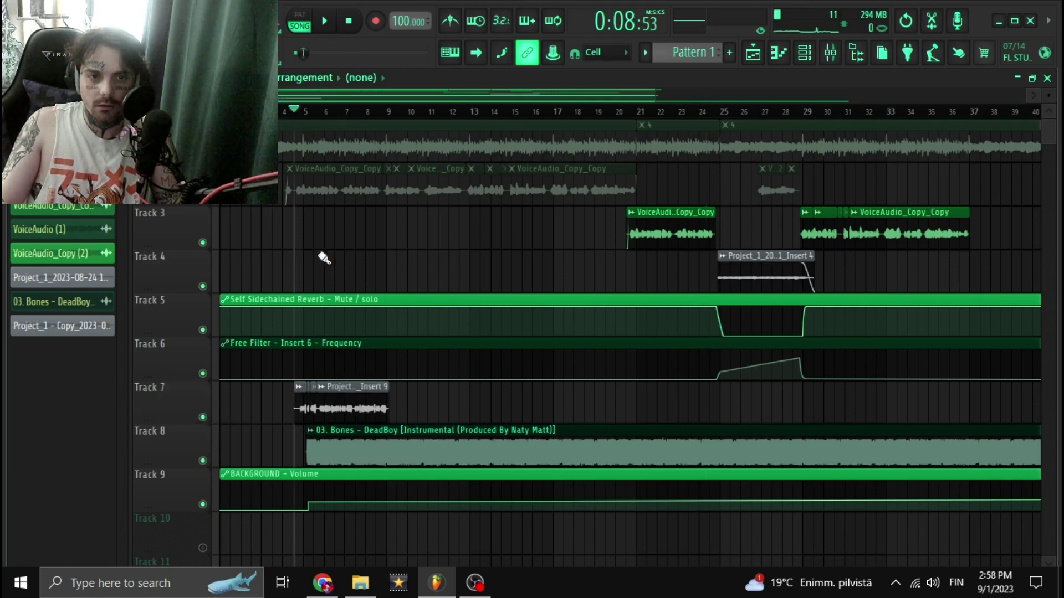
pyautogui.scroll(3, 324, 257)
pyautogui.click(327, 117)
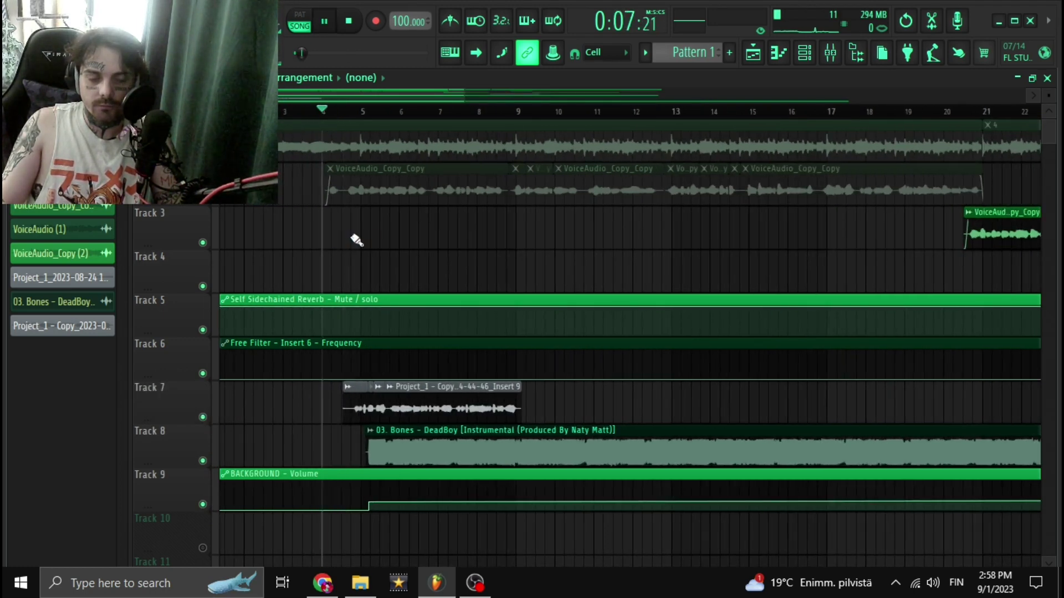
pyautogui.click(831, 53)
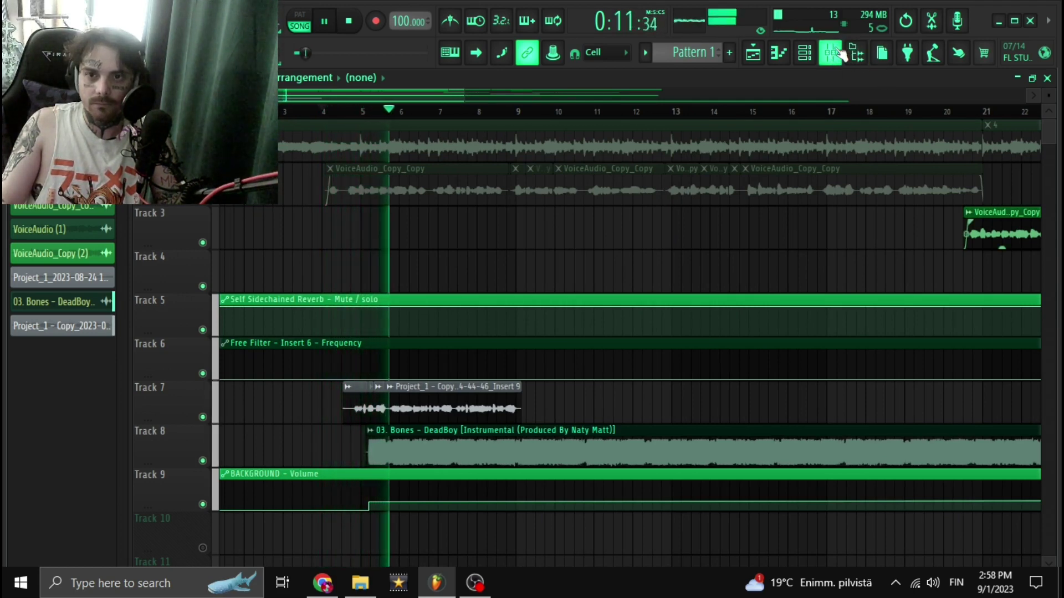
pyautogui.click(805, 54)
pyautogui.click(832, 53)
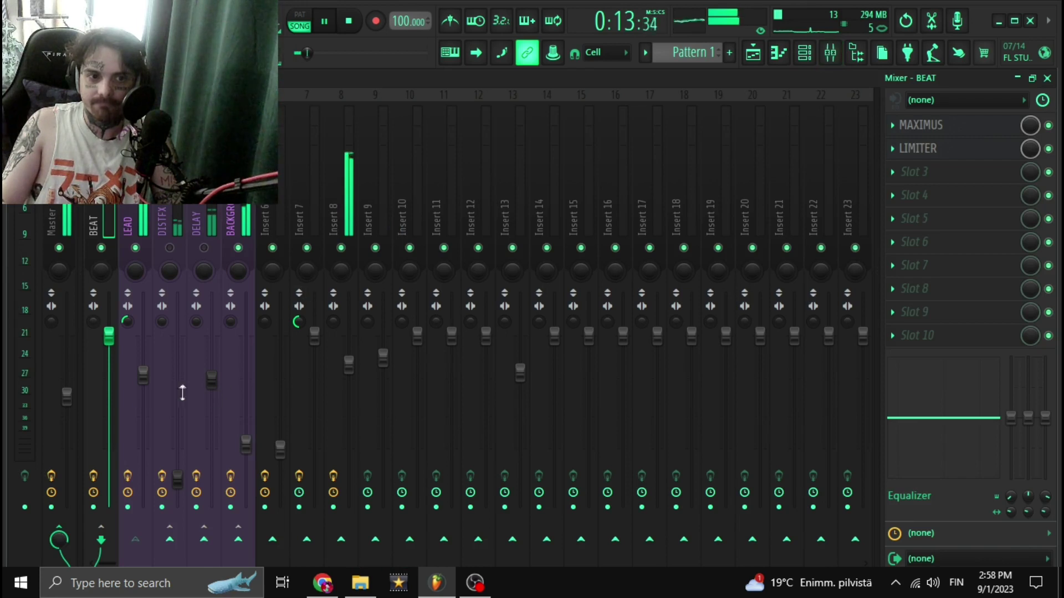
# Raise the Master volume slightly, then move the playhead toward the song start with the mixer reopened
pyautogui.moveTo(67, 395); pyautogui.dragTo(67, 379)
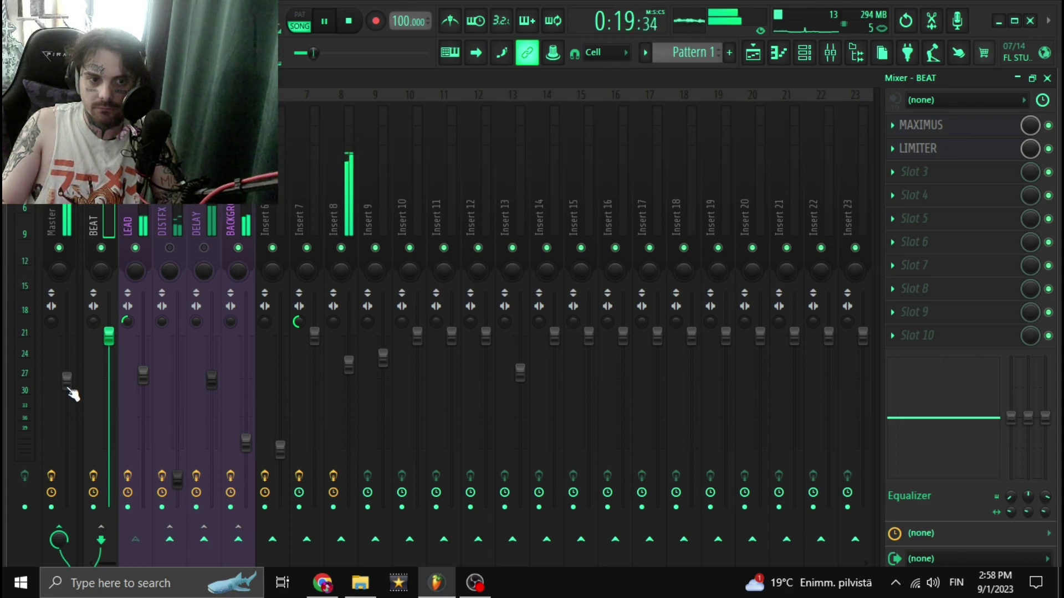
pyautogui.press('space')
pyautogui.click(1046, 77)
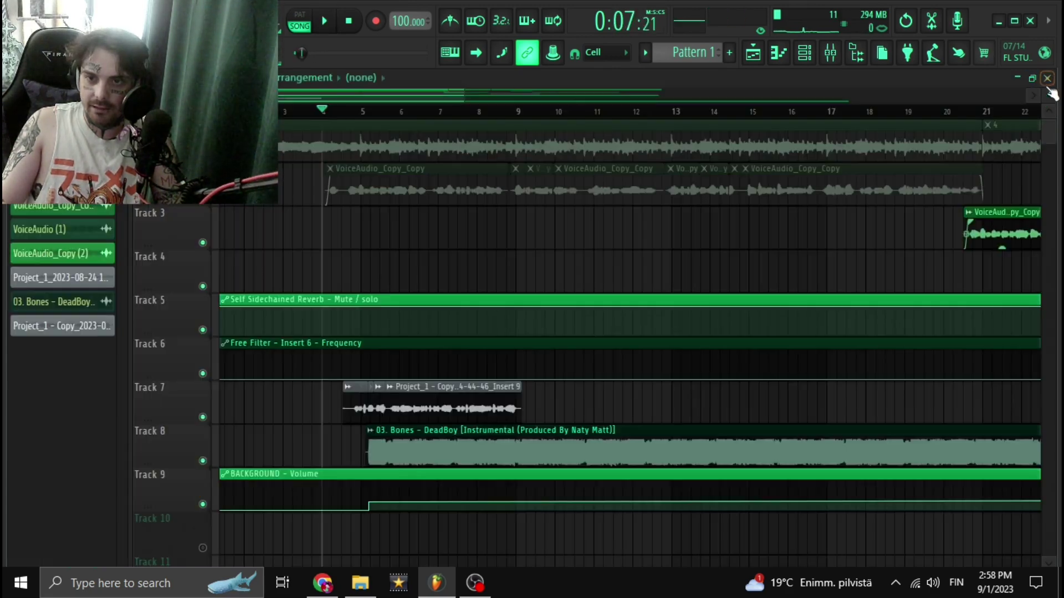
pyautogui.scroll(5, 296, 437)
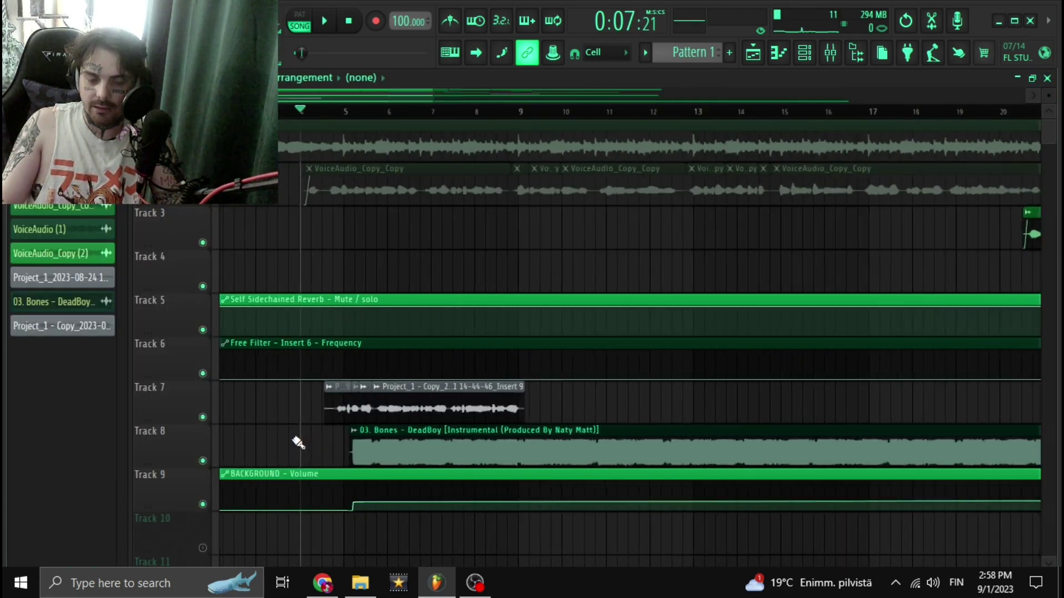
pyautogui.scroll(1, 296, 437)
pyautogui.scroll(1, 308, 432)
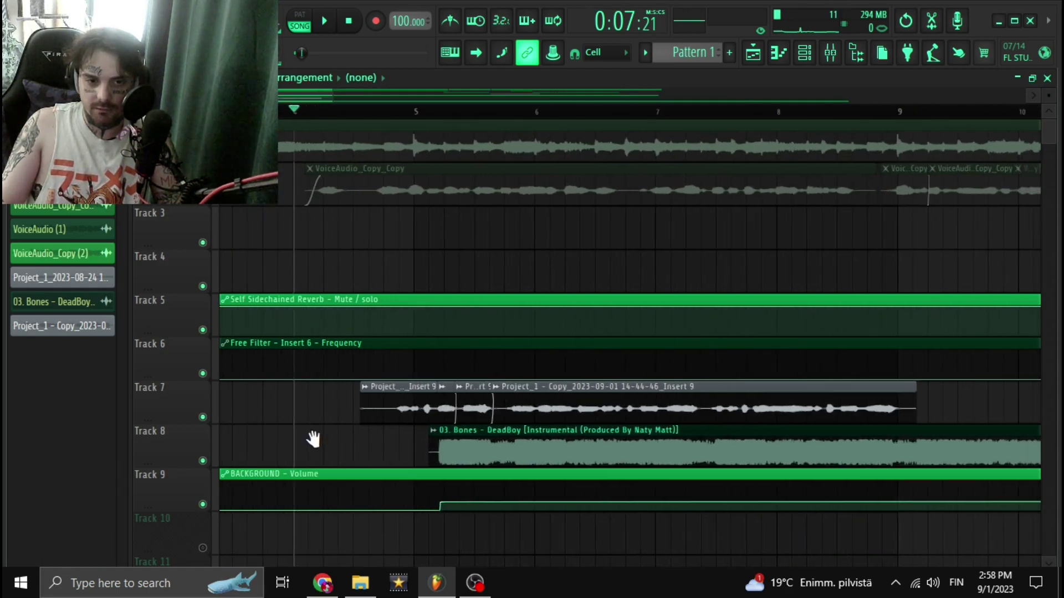
pyautogui.scroll(1, 350, 455)
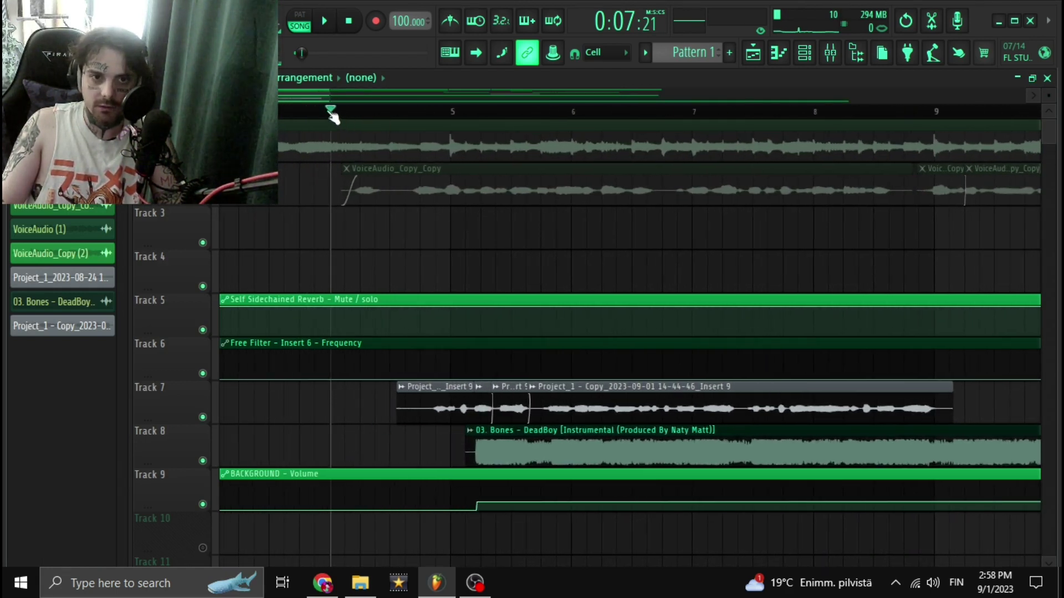
pyautogui.moveTo(332, 112); pyautogui.dragTo(304, 113)
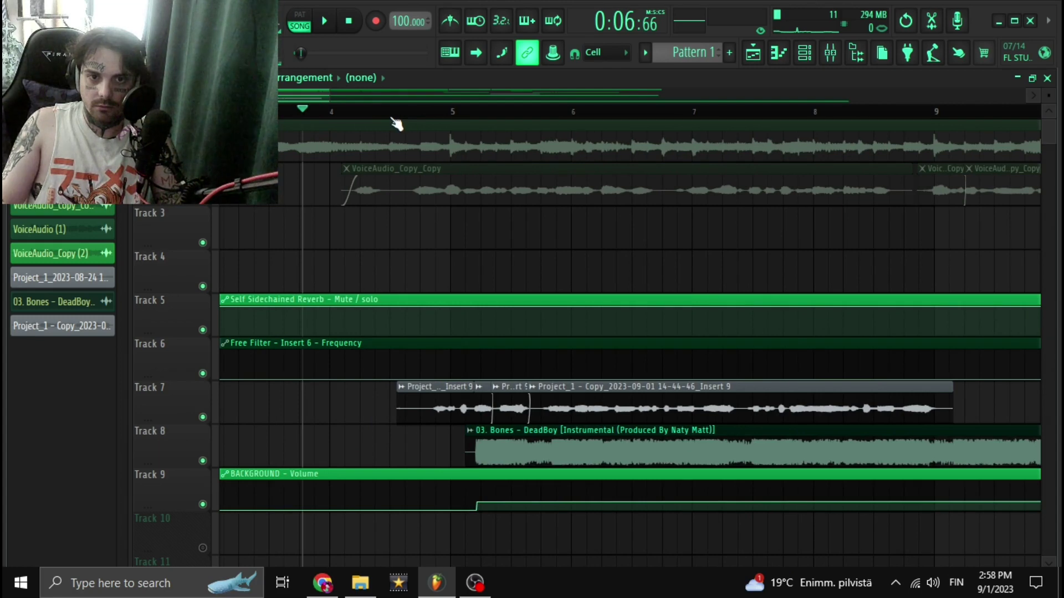
pyautogui.click(830, 53)
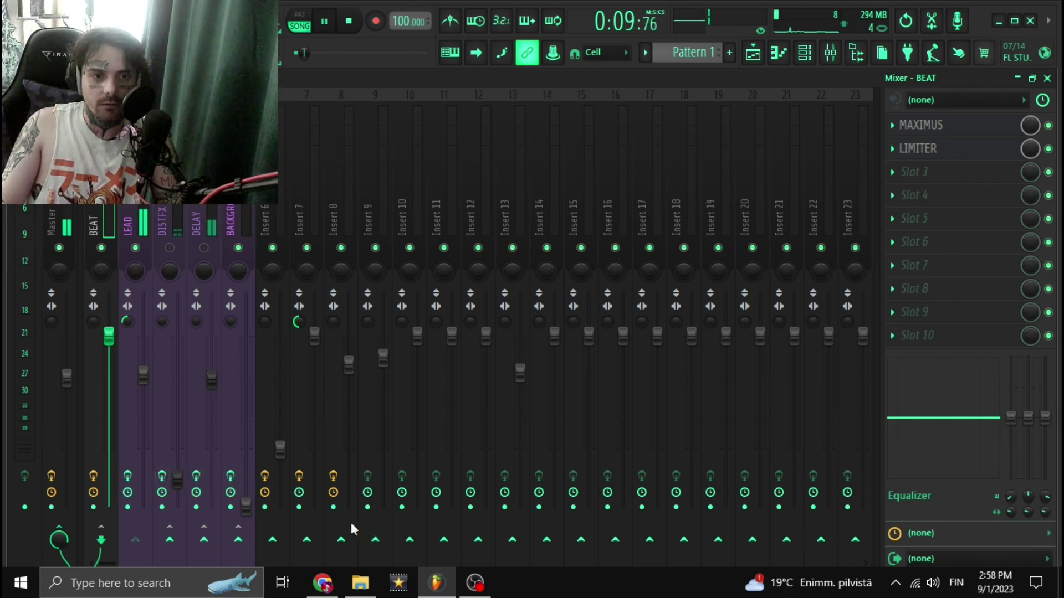
# Raise the BACKGROUND fader, stop playback, and view the LEAD effect chain
pyautogui.moveTo(246, 506); pyautogui.dragTo(246, 441)
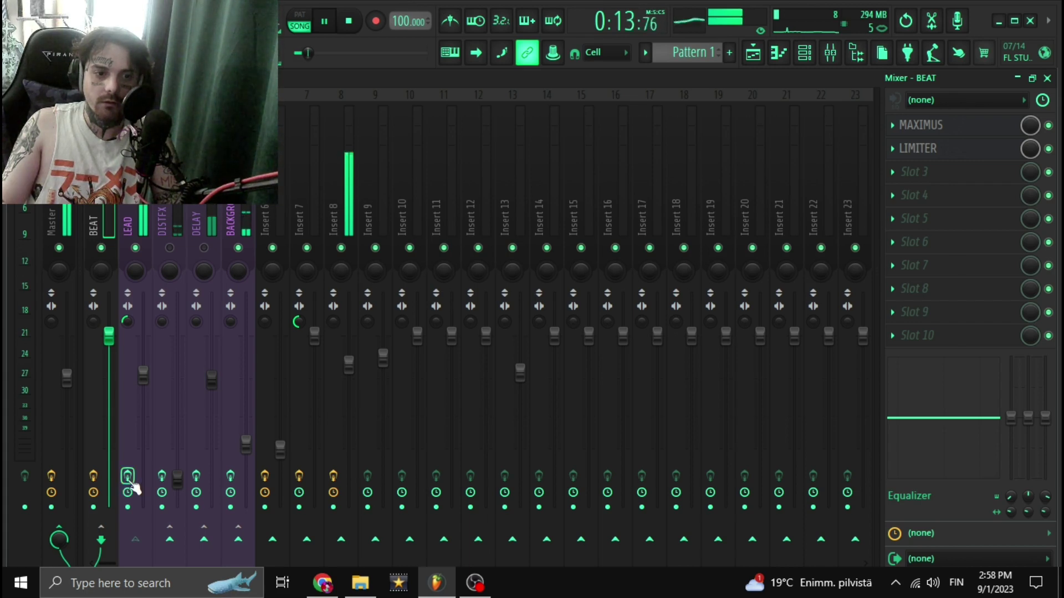
pyautogui.press('space')
pyautogui.click(147, 221)
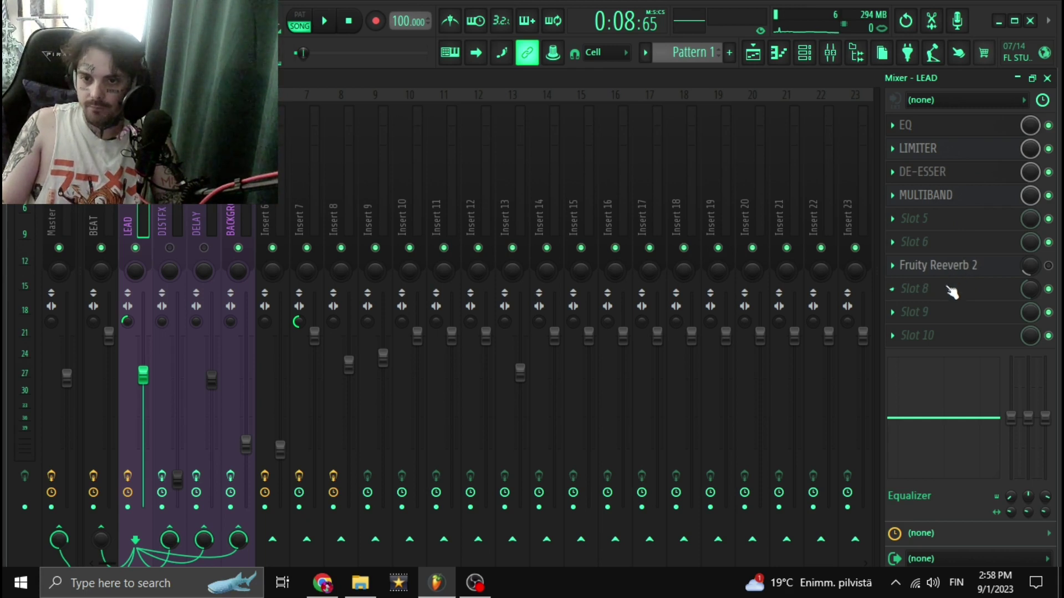
# Inspect the DISTFX chain, resume playback, and return to the LEAD chain
pyautogui.click(175, 224)
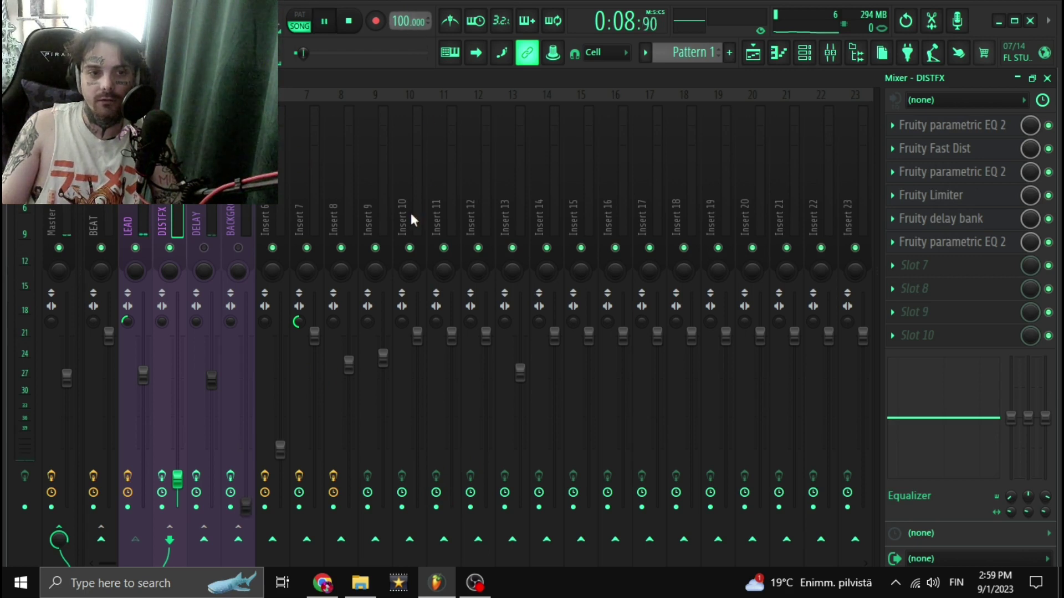
pyautogui.press('space')
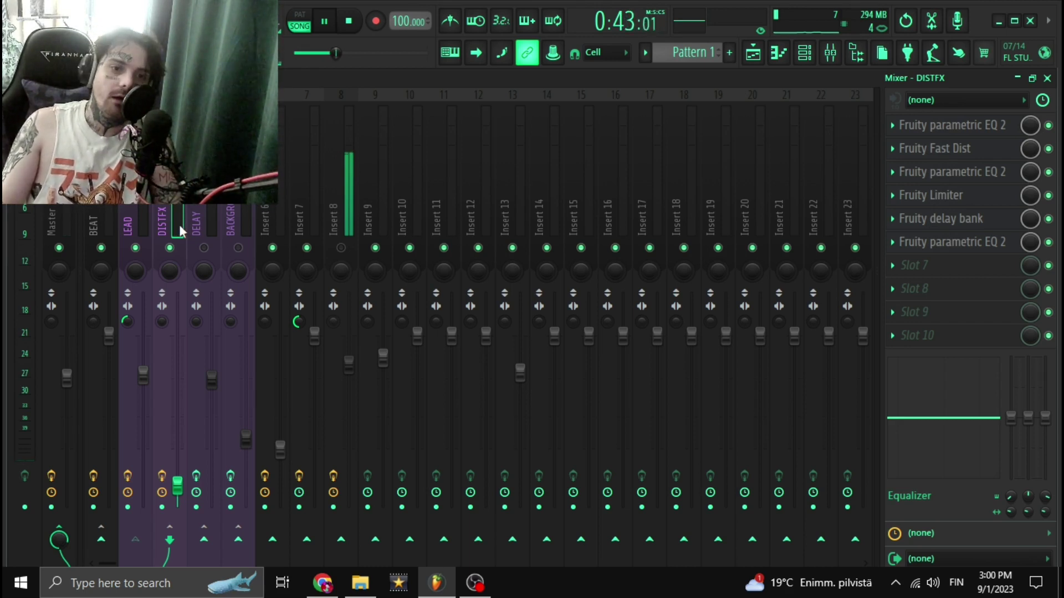
pyautogui.click(147, 226)
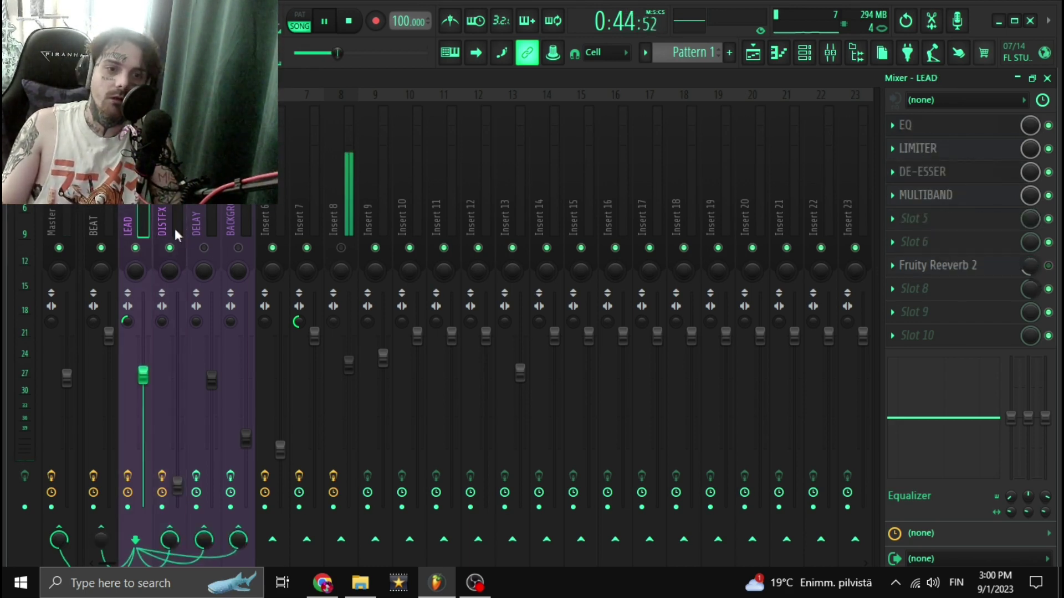
# Stop playback and open the DELAY track's Self Sidechained Reverb plugin, repositioning its window
pyautogui.click(211, 232)
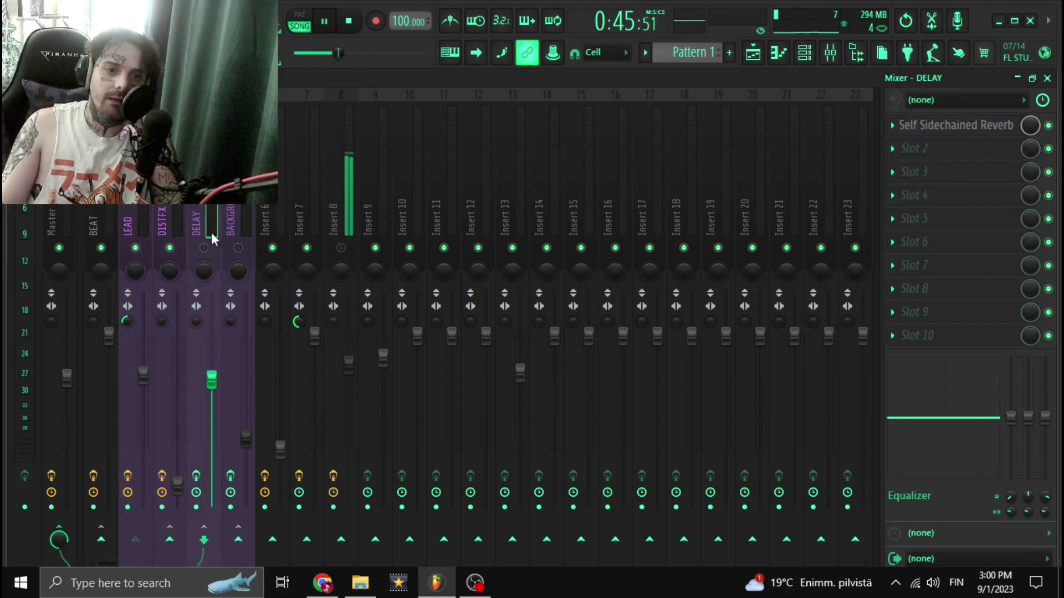
pyautogui.click(939, 127)
pyautogui.click(348, 22)
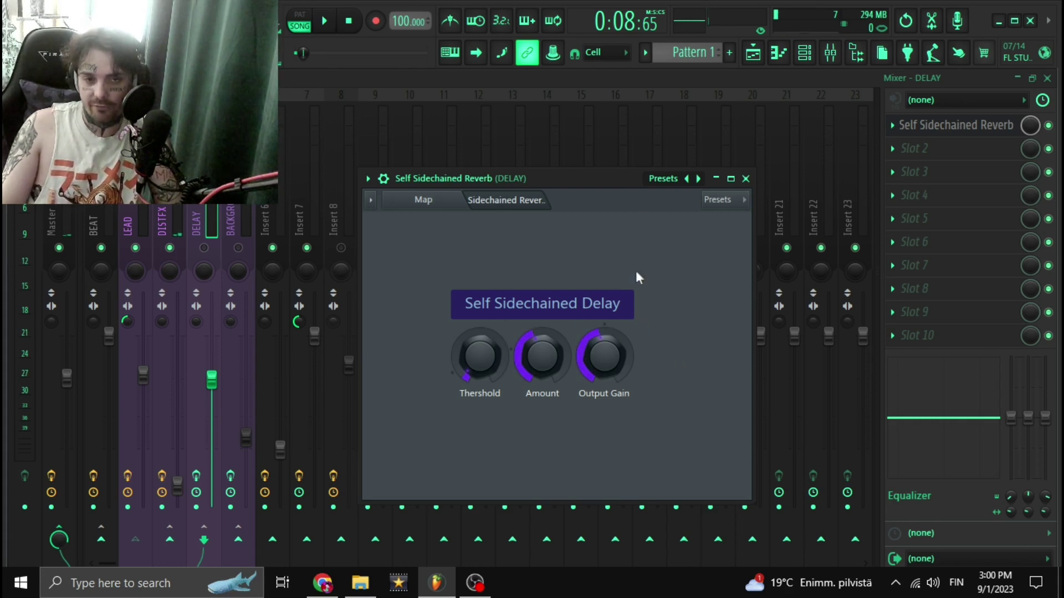
pyautogui.moveTo(610, 180)
pyautogui.mouseDown()
pyautogui.moveTo(585, 168)
pyautogui.moveTo(582, 182)
pyautogui.mouseUp()
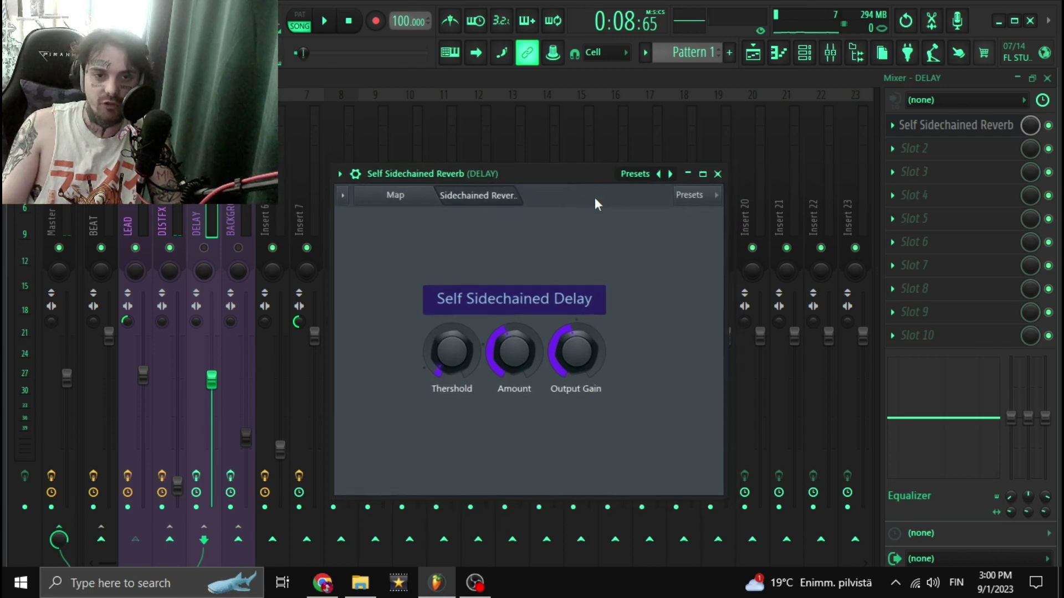
pyautogui.moveTo(594, 175)
pyautogui.mouseDown()
pyautogui.moveTo(582, 158)
pyautogui.moveTo(570, 173)
pyautogui.mouseUp()
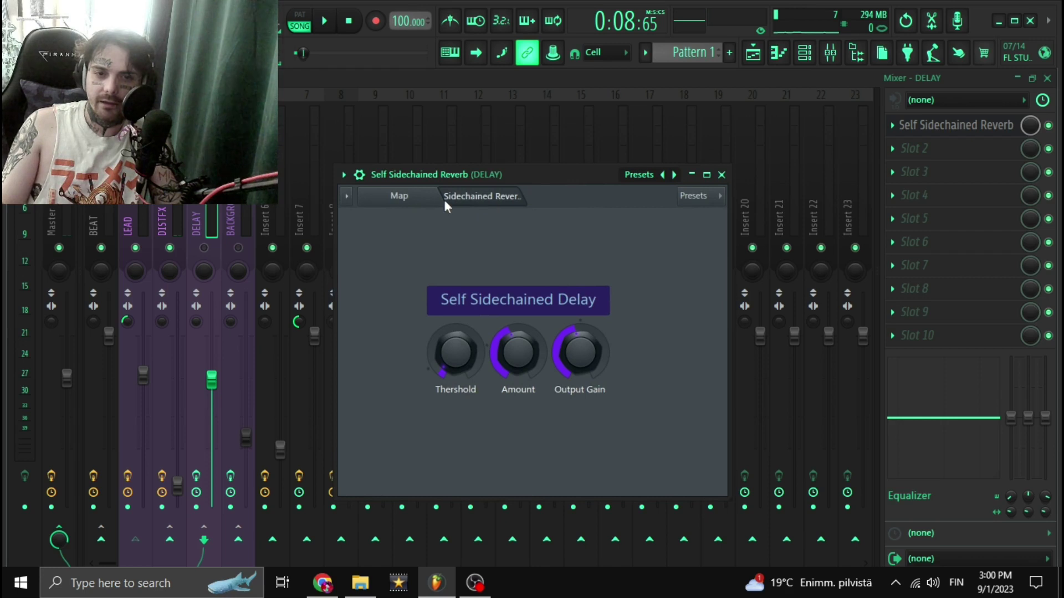
# Rearrange the Fruity Limiter and DELAY nodes in the patcher map, then close the plugin
pyautogui.click(397, 196)
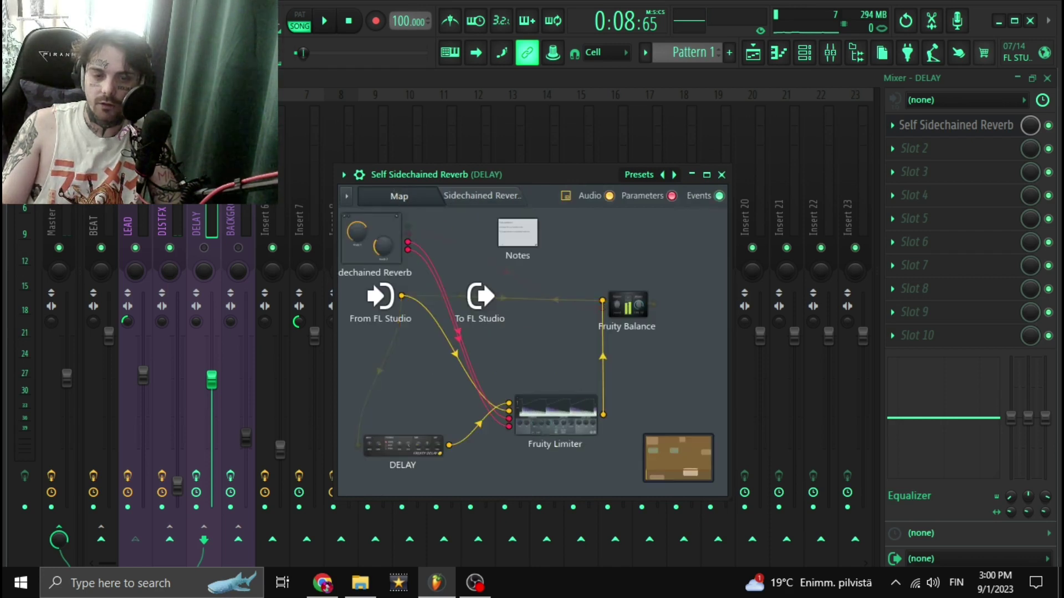
pyautogui.moveTo(577, 399); pyautogui.dragTo(531, 408)
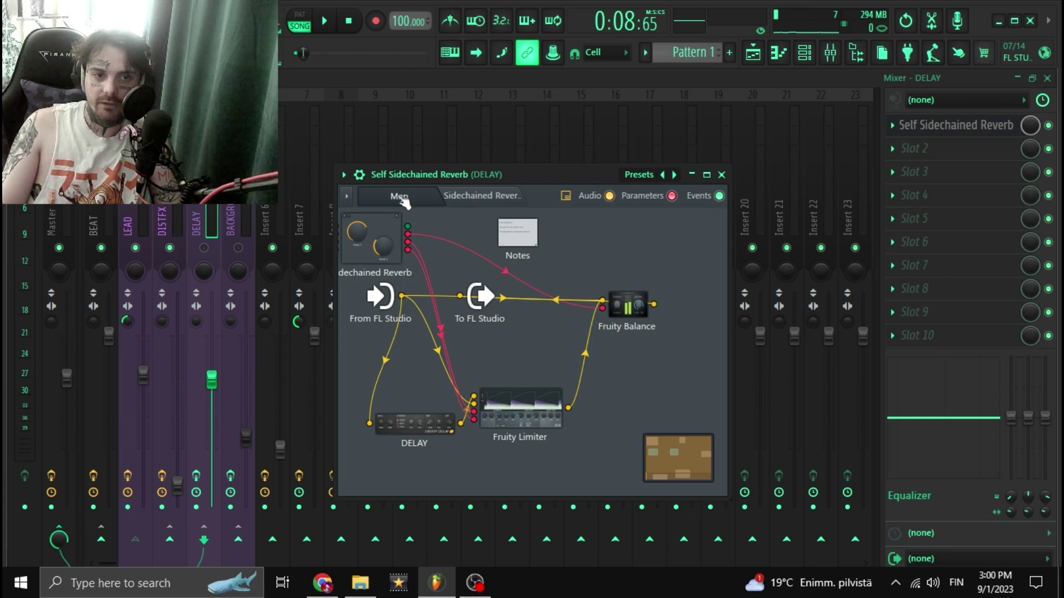
pyautogui.click(480, 197)
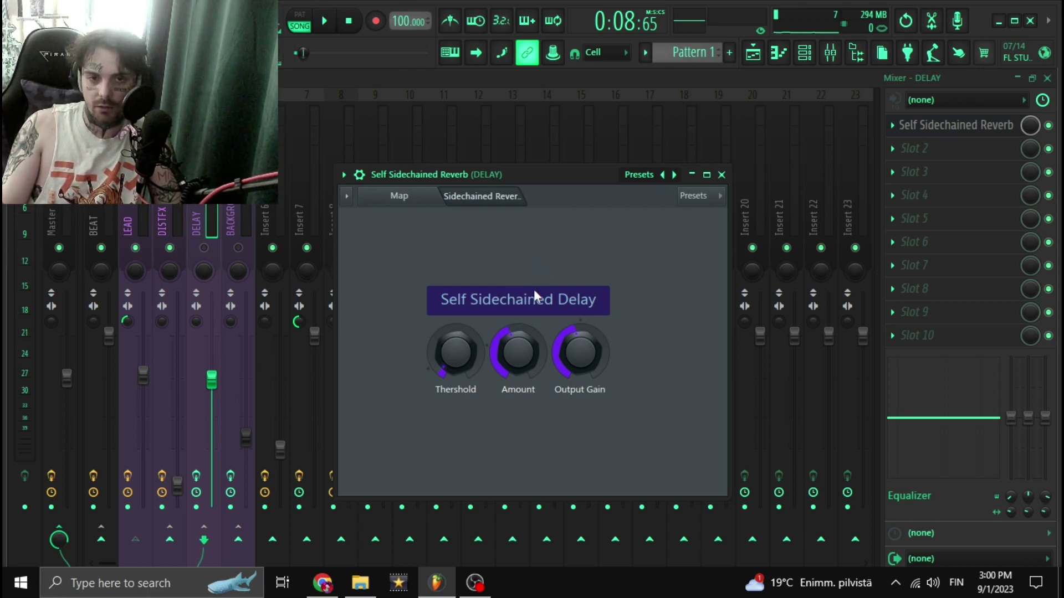
pyautogui.moveTo(554, 174); pyautogui.dragTo(538, 164)
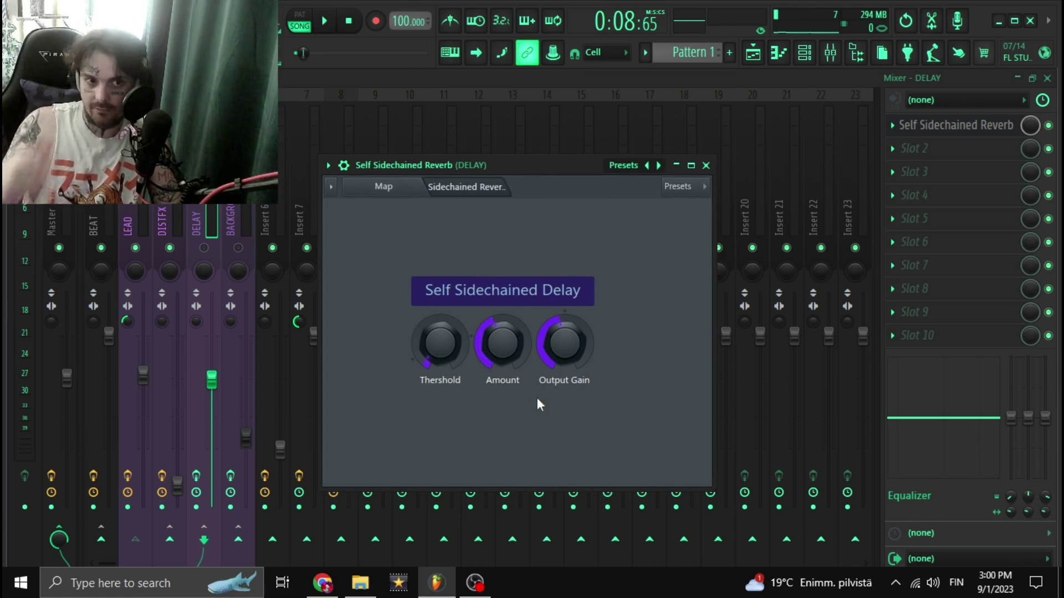
pyautogui.press('Escape')
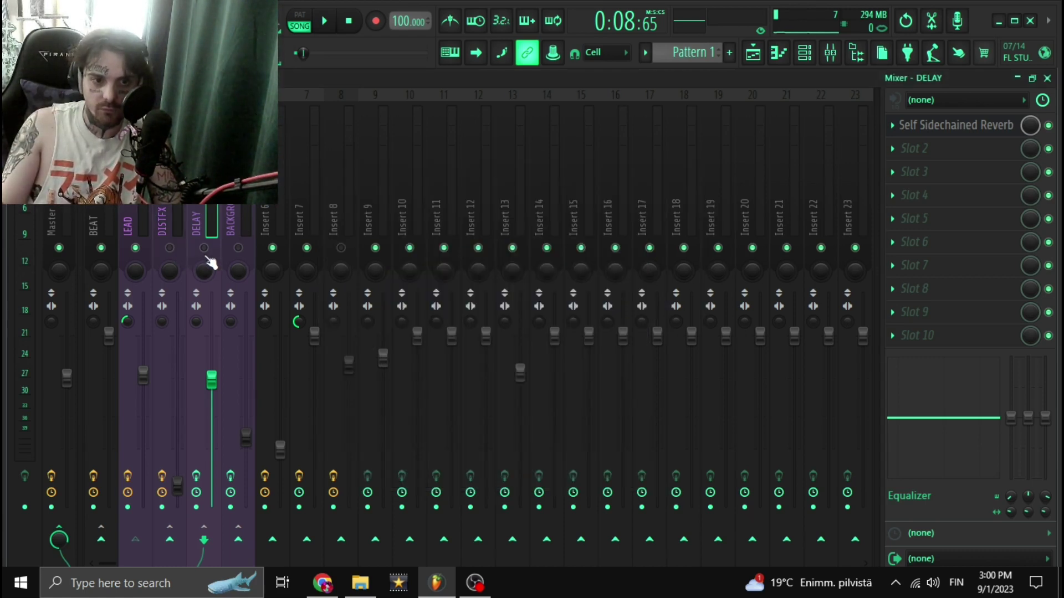
# Enable the DELAY mixer track and raise its fader slightly during playback, then stop
pyautogui.click(205, 249)
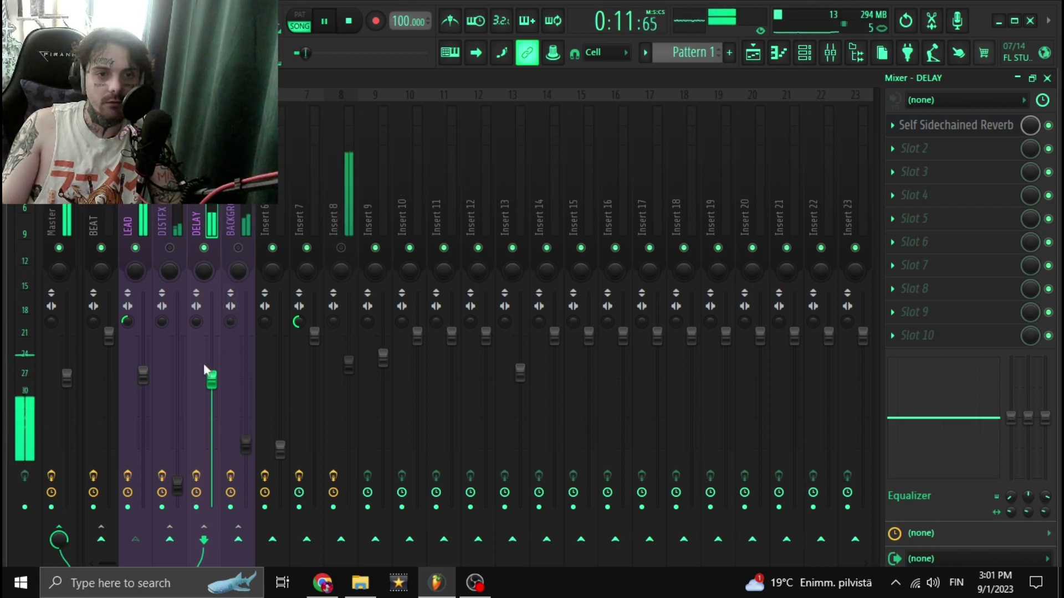
pyautogui.moveTo(211, 381); pyautogui.dragTo(213, 367)
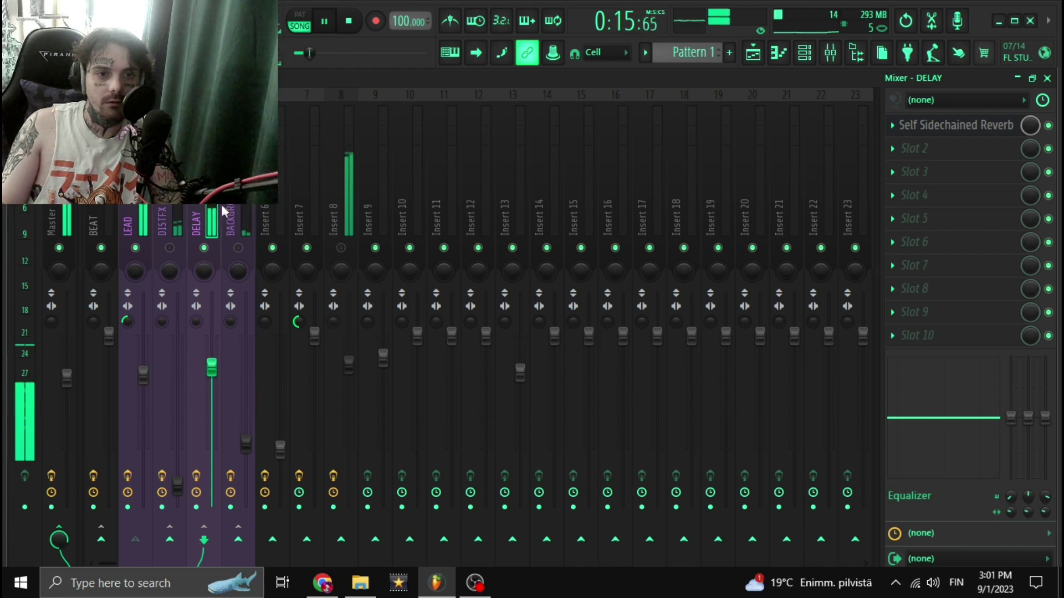
pyautogui.press('space')
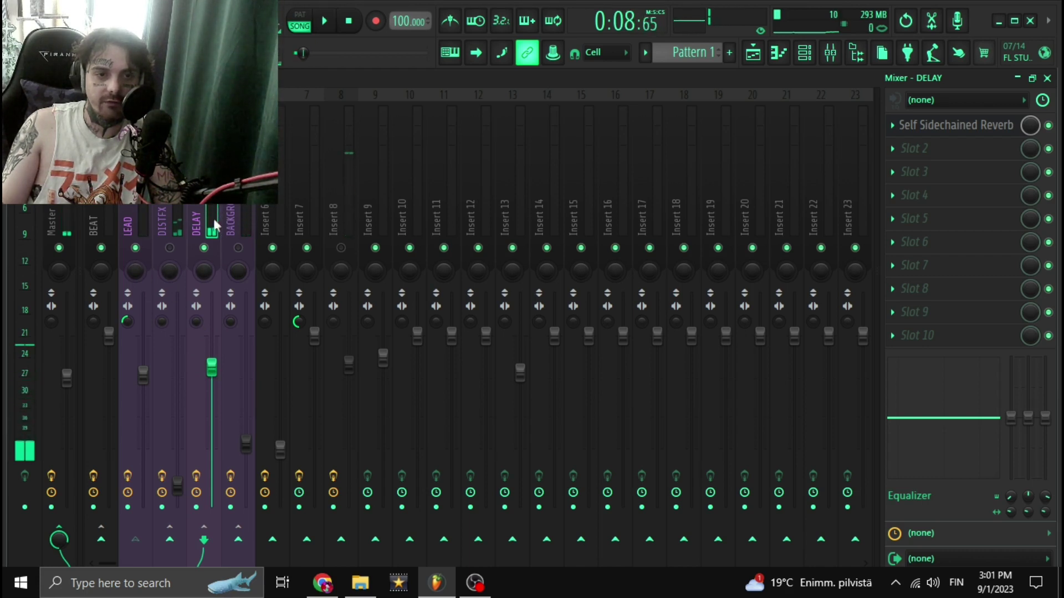
pyautogui.click(948, 126)
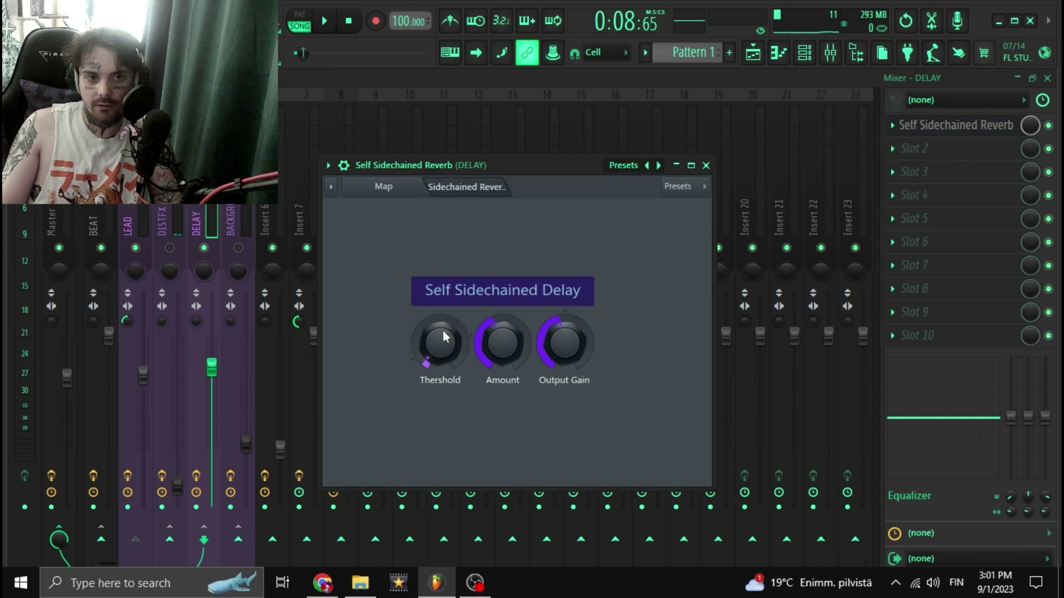
# Audition the beat while turning the Self Sidechained Delay Threshold knob down near minimum
pyautogui.press('space')
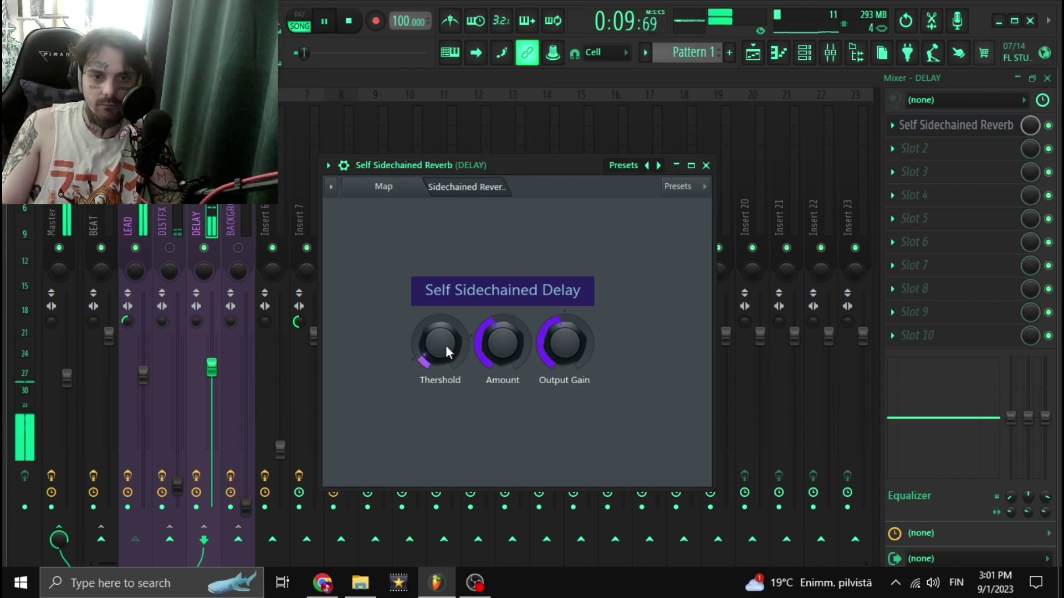
pyautogui.moveTo(446, 344); pyautogui.dragTo(444, 342)
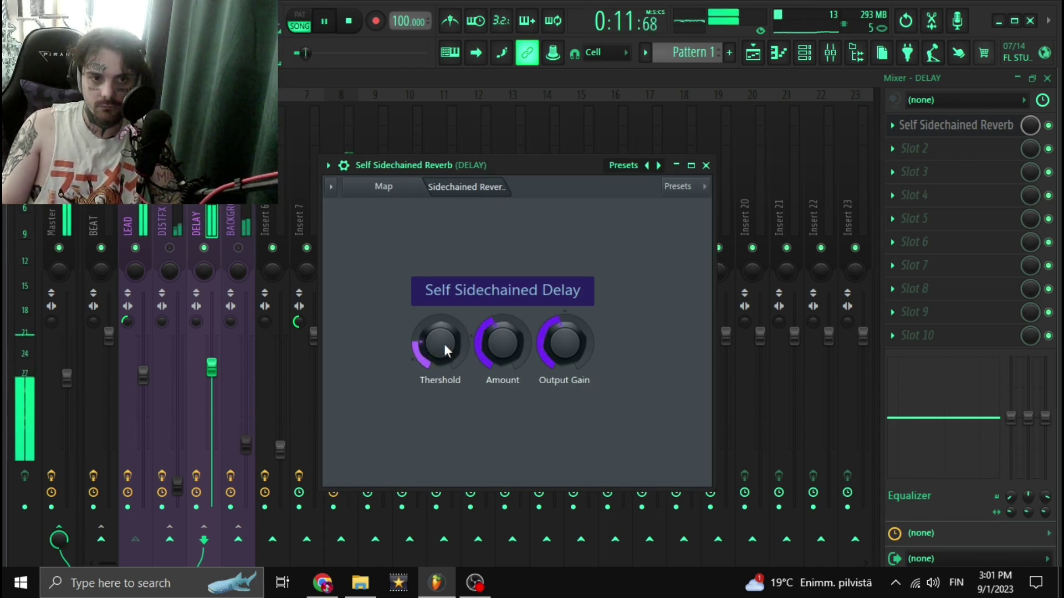
pyautogui.scroll(2, 444, 344)
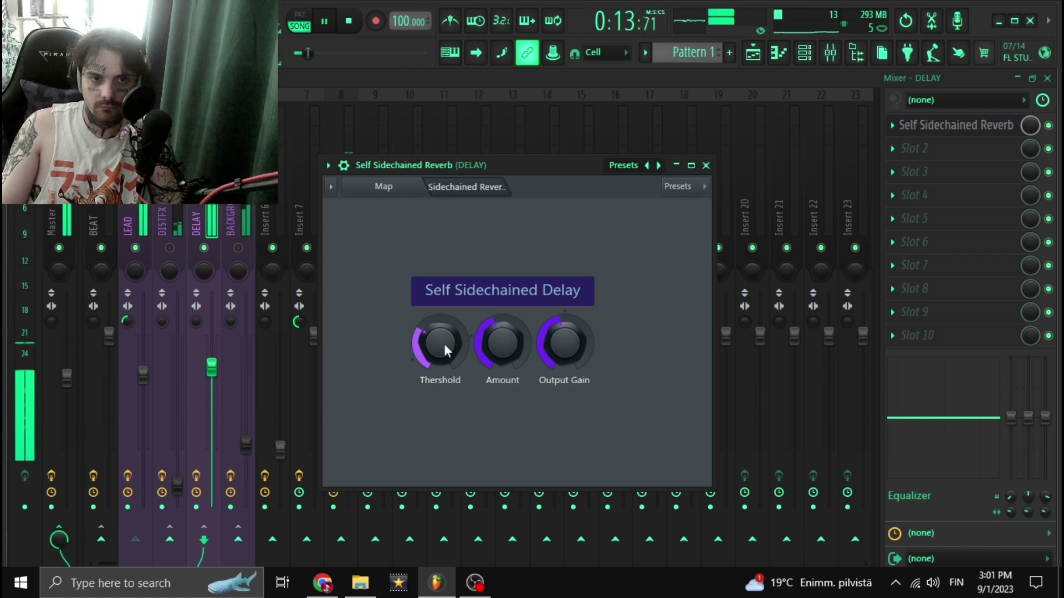
pyautogui.scroll(3, 444, 343)
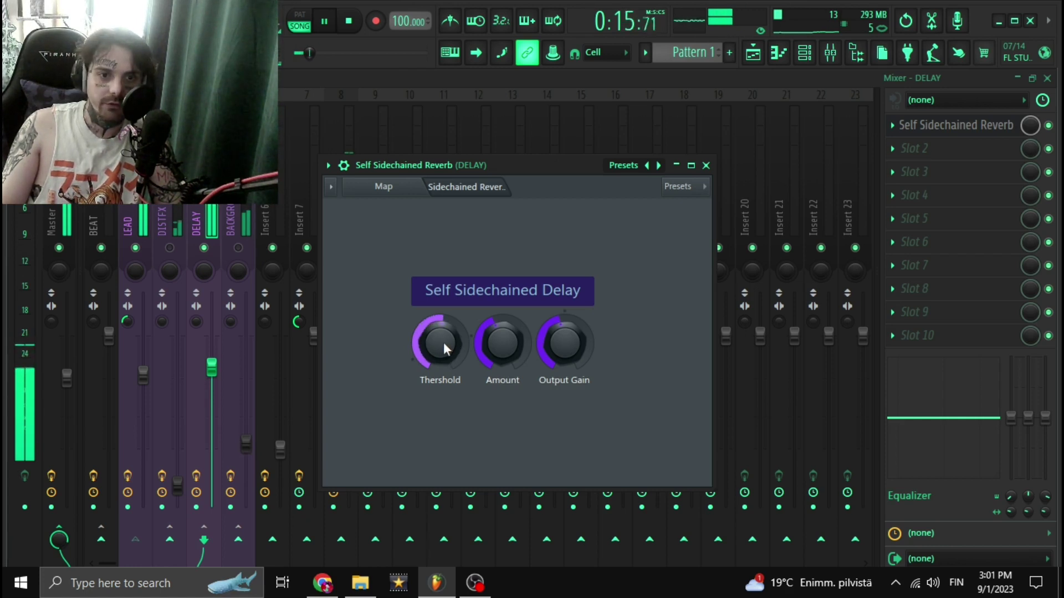
pyautogui.press('space')
pyautogui.moveTo(443, 343); pyautogui.dragTo(443, 374)
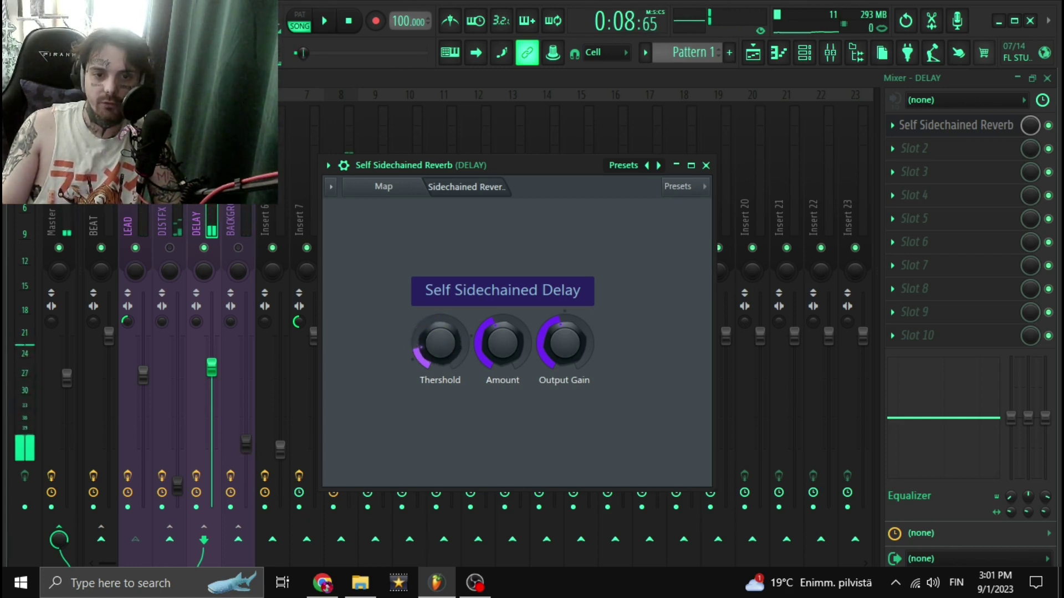
pyautogui.press('space')
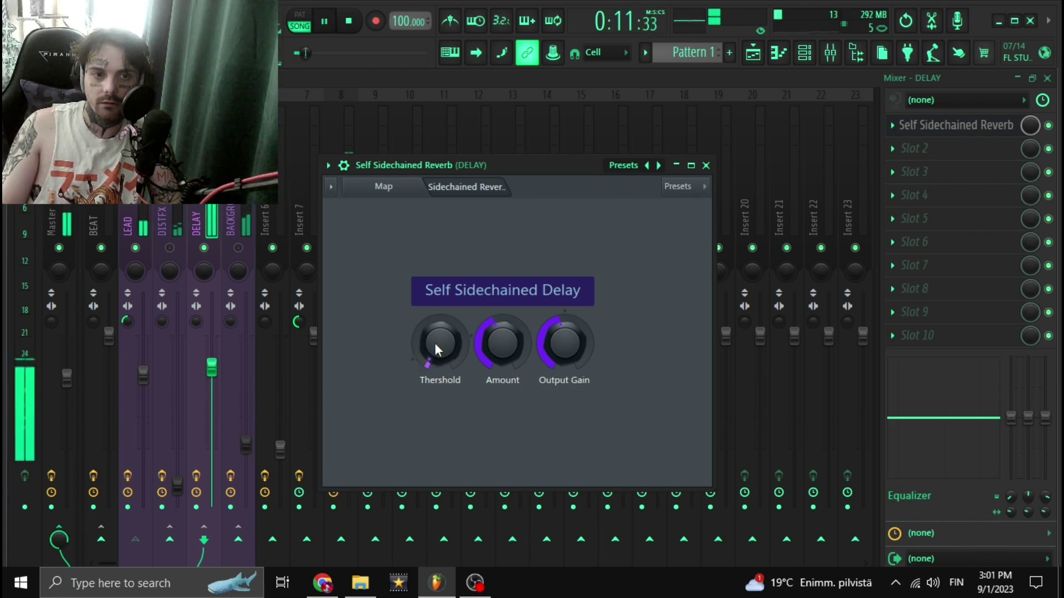
pyautogui.press('space')
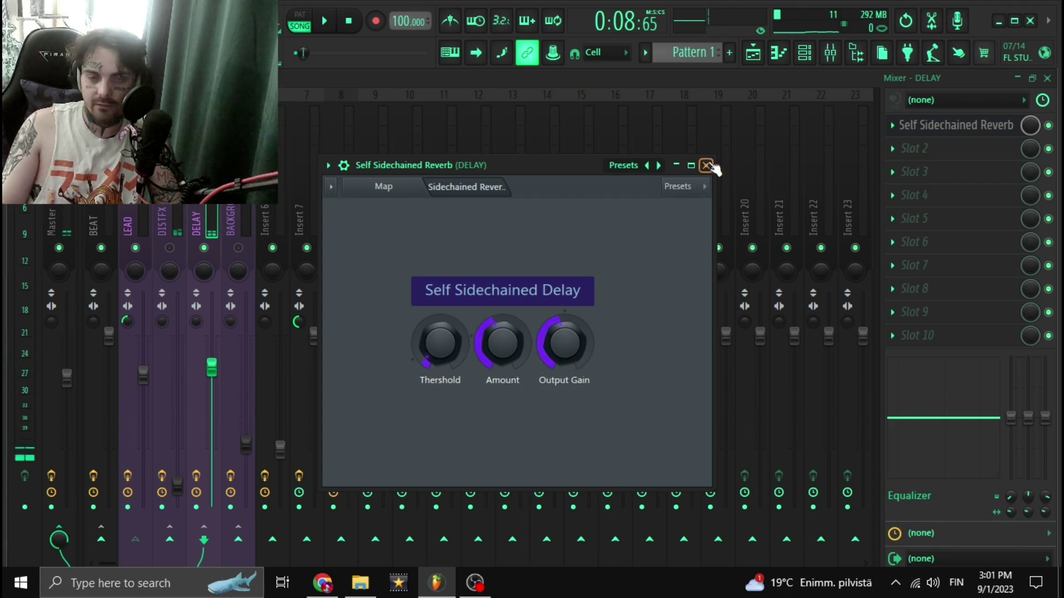
pyautogui.click(384, 186)
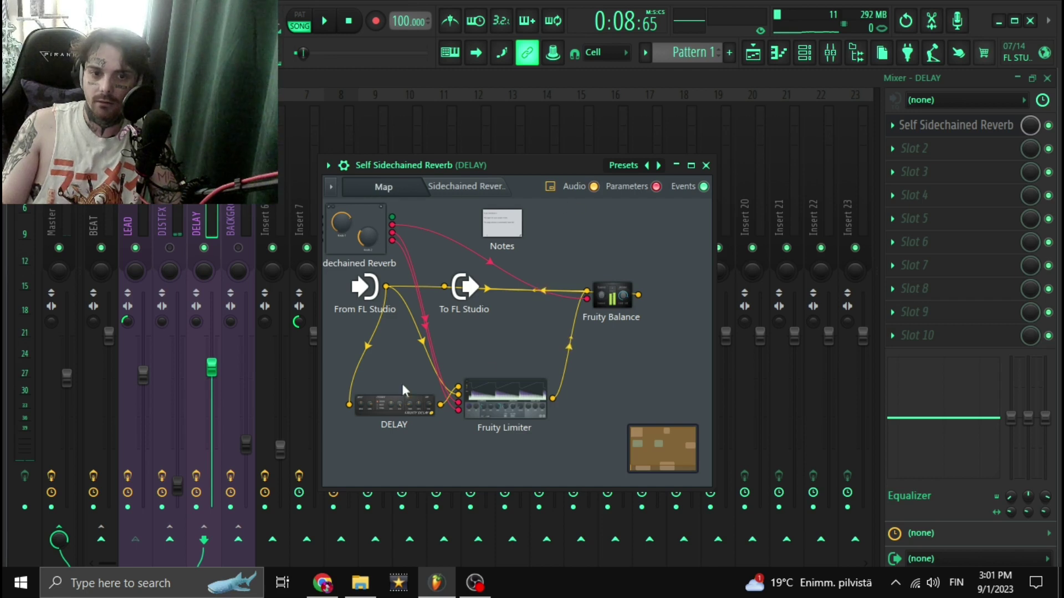
# Nudge the DELAY node left in the patcher map, then close the Self Sidechained Reverb window
pyautogui.moveTo(401, 404); pyautogui.dragTo(384, 413)
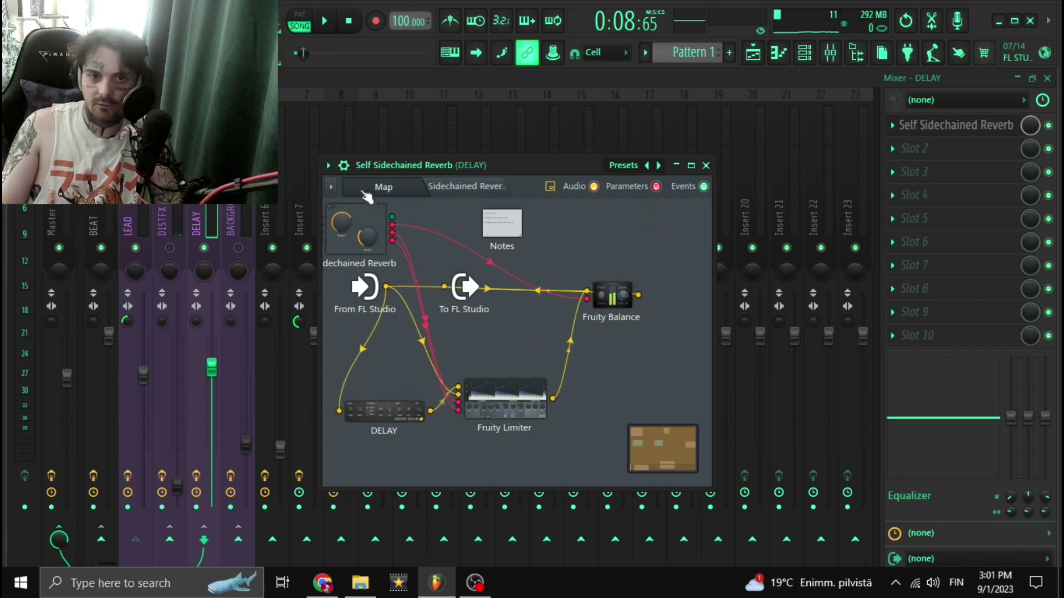
pyautogui.click(466, 186)
pyautogui.click(384, 186)
pyautogui.click(463, 187)
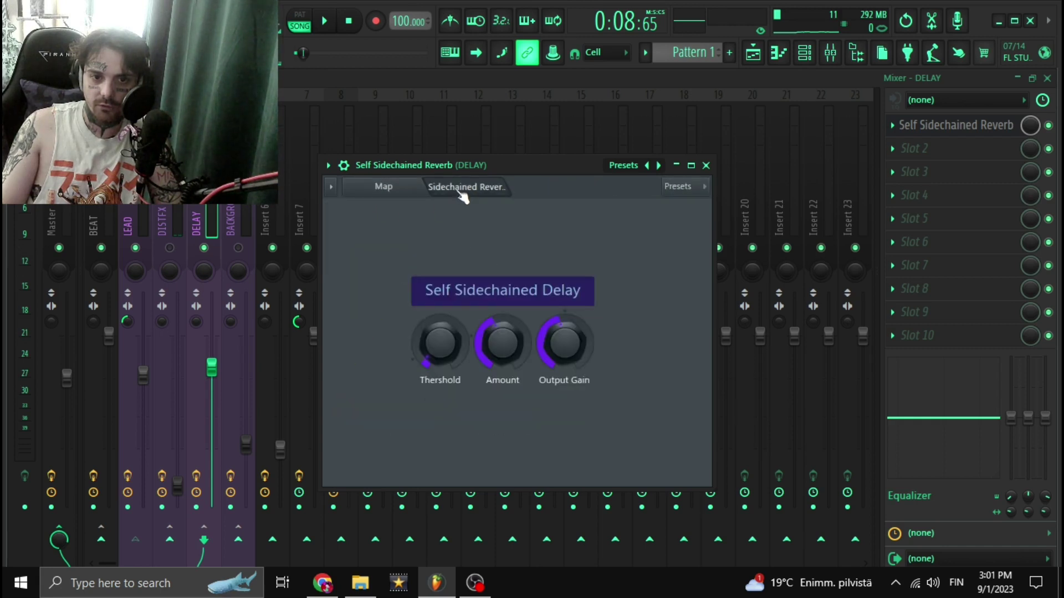
pyautogui.click(384, 187)
pyautogui.click(463, 187)
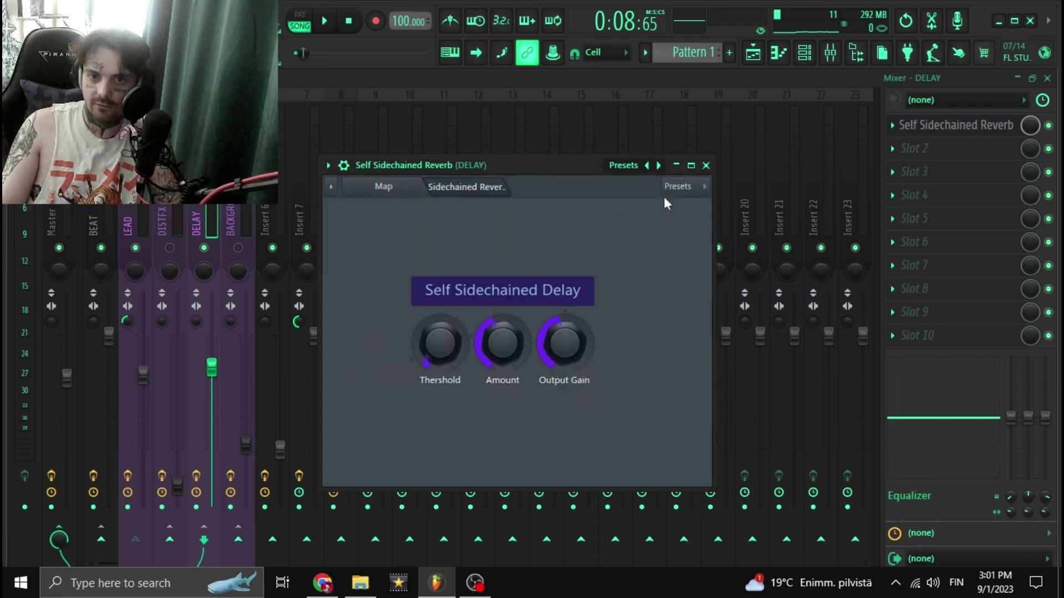
pyautogui.click(705, 166)
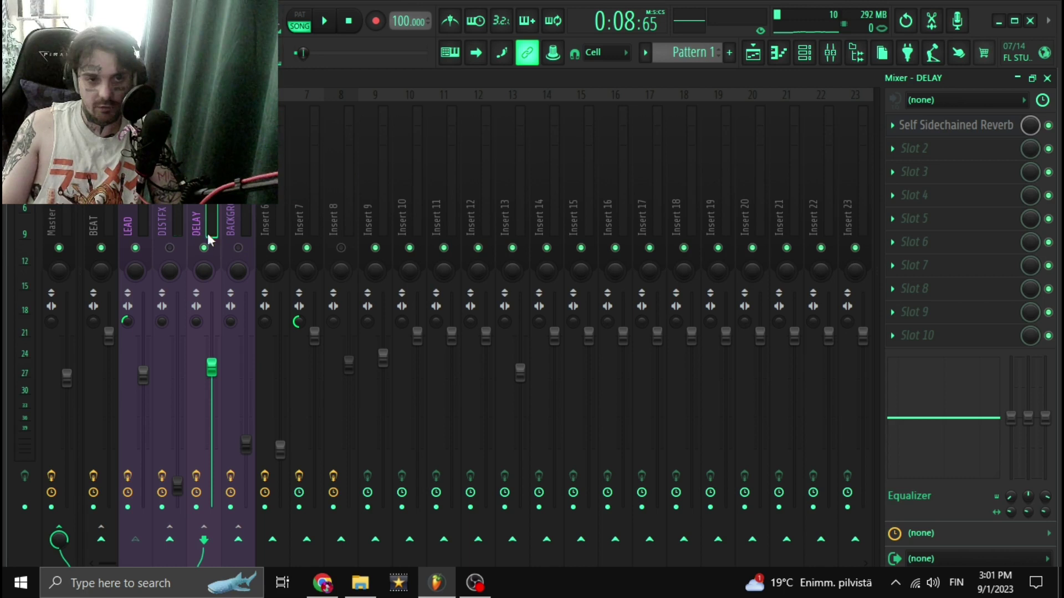
# Inspect the LEAD, DELAY and BACKGROUND effect chains, ending on BACKGROUND's Patcher slot
pyautogui.click(144, 212)
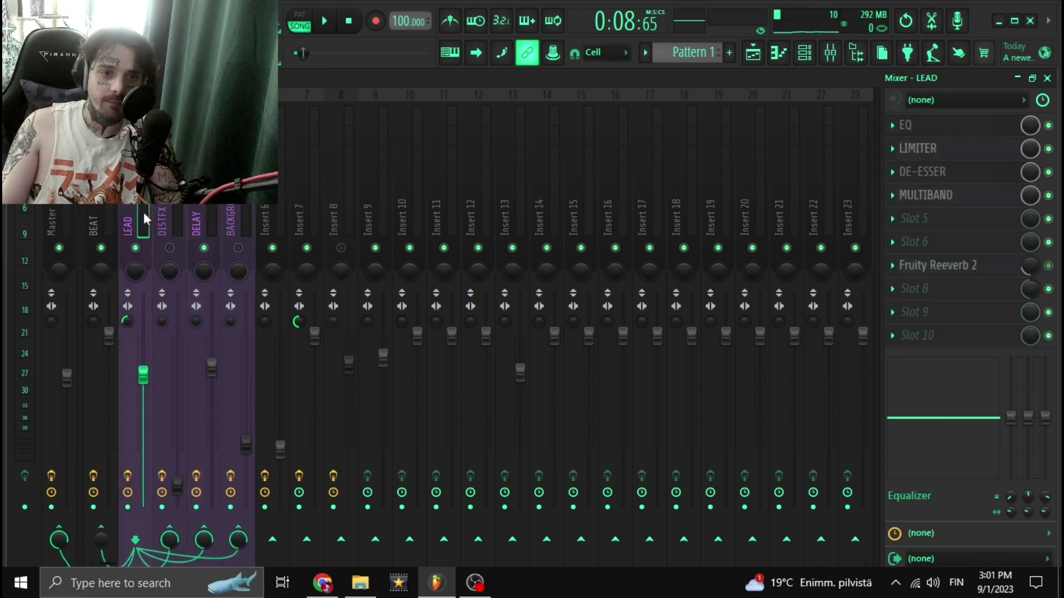
pyautogui.click(208, 221)
pyautogui.click(238, 222)
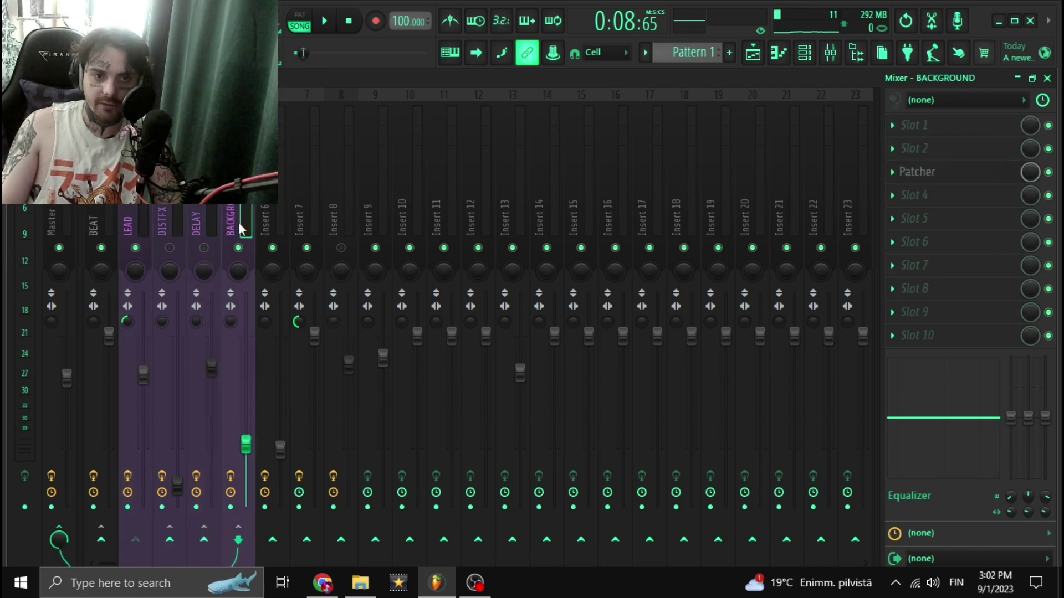
# Open the BACKGROUND Patcher and move From FL Studio up level with the Stereo Enhancers
pyautogui.click(918, 172)
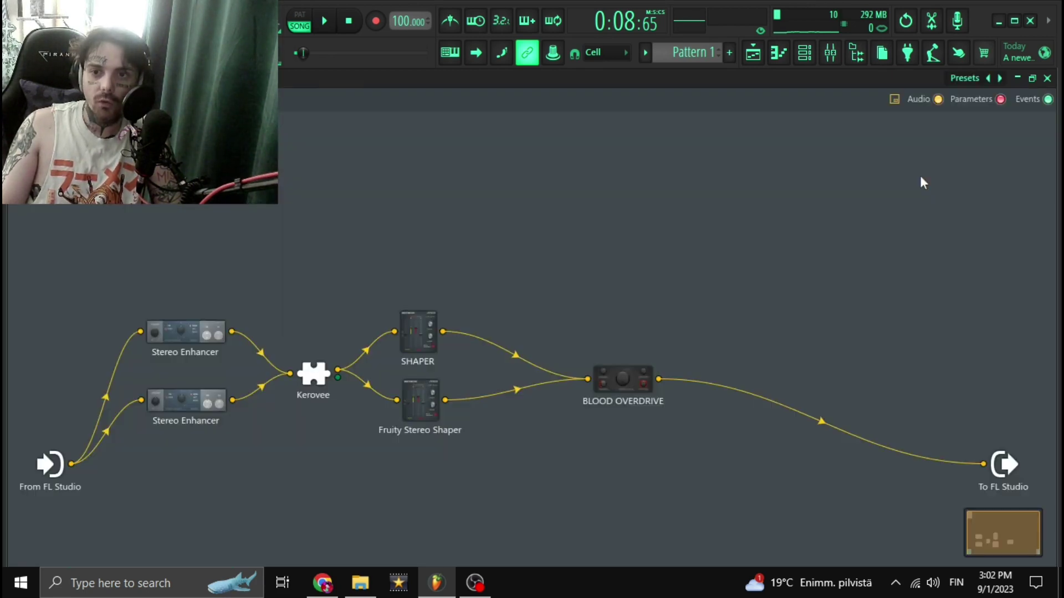
pyautogui.moveTo(50, 465)
pyautogui.mouseDown()
pyautogui.moveTo(53, 358)
pyautogui.moveTo(47, 387)
pyautogui.mouseUp()
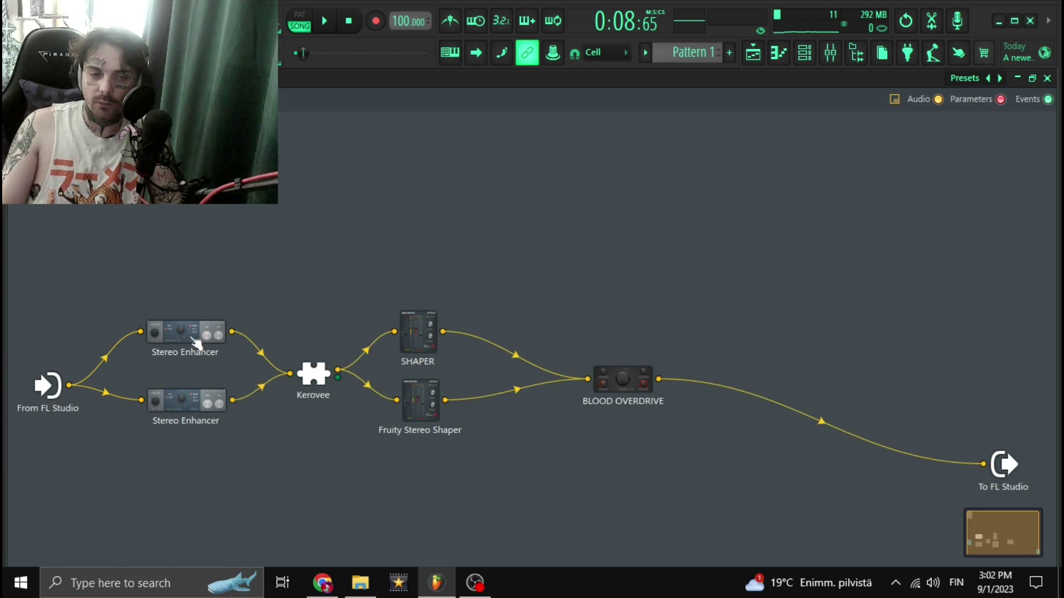
pyautogui.moveTo(196, 339); pyautogui.dragTo(197, 331)
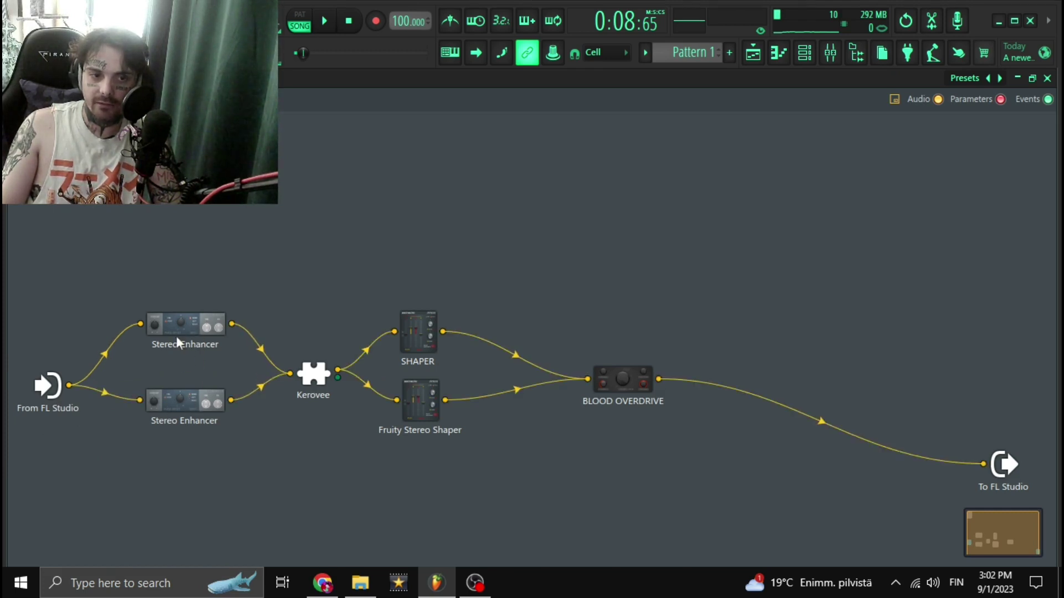
# Inspect both Stereo Enhancers' settings, then nudge the Kerovee node up-left
pyautogui.doubleClick(181, 328)
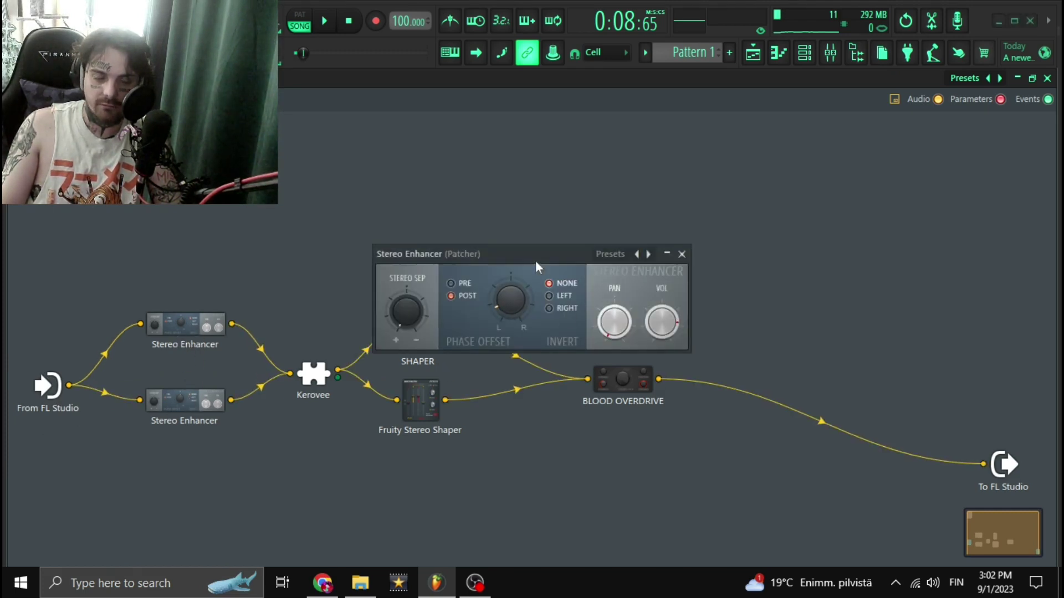
pyautogui.moveTo(535, 255); pyautogui.dragTo(426, 171)
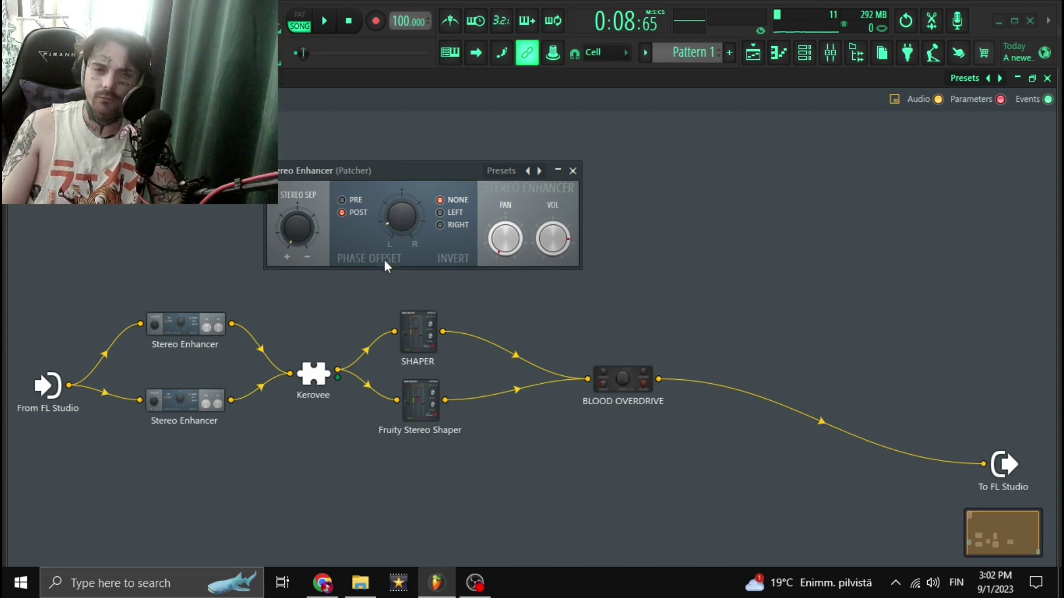
pyautogui.click(572, 170)
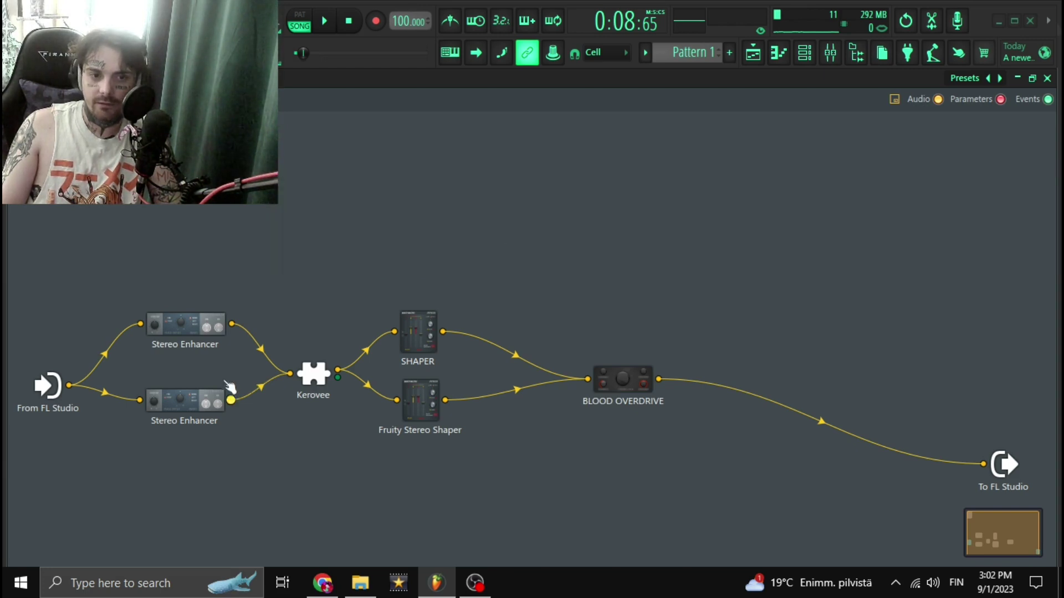
pyautogui.doubleClick(209, 404)
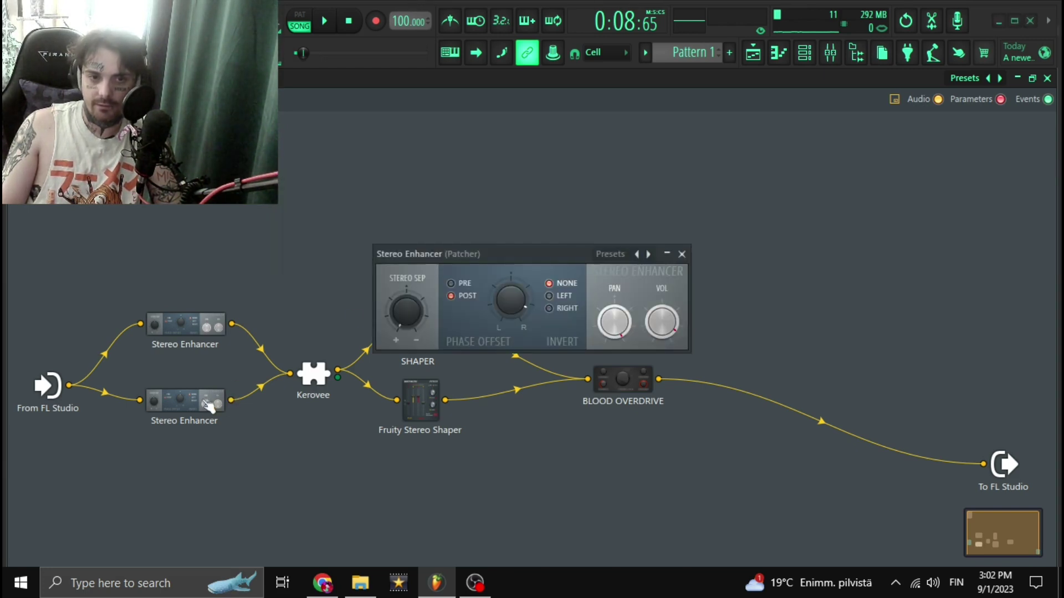
pyautogui.click(681, 253)
pyautogui.moveTo(322, 382); pyautogui.dragTo(315, 376)
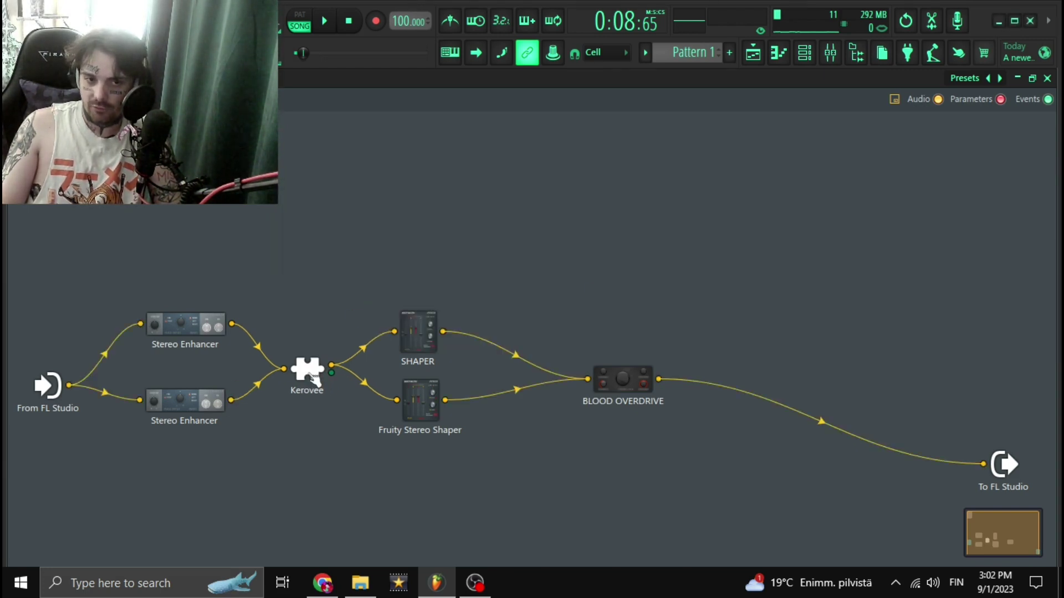
# Open Kerovee's pitch-corrector settings, reposition the window, then close it
pyautogui.doubleClick(312, 378)
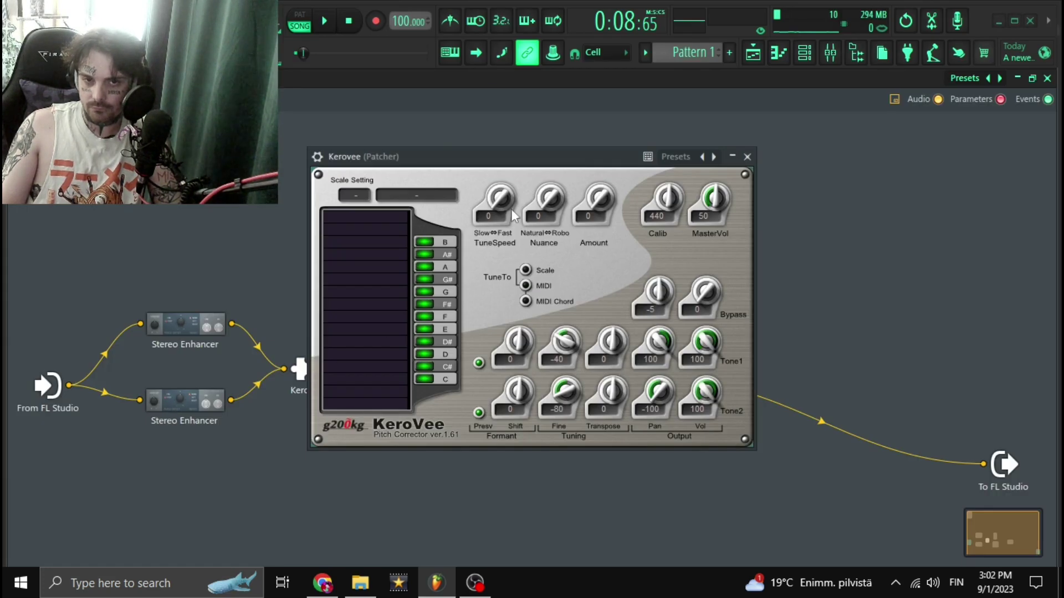
pyautogui.moveTo(541, 157); pyautogui.dragTo(494, 139)
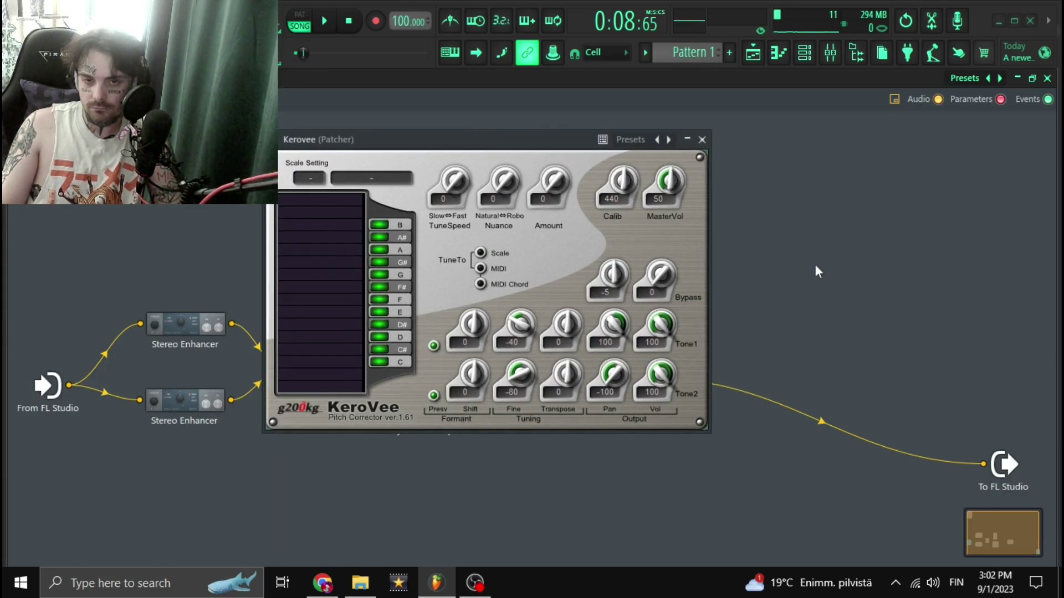
pyautogui.moveTo(548, 141); pyautogui.dragTo(577, 142)
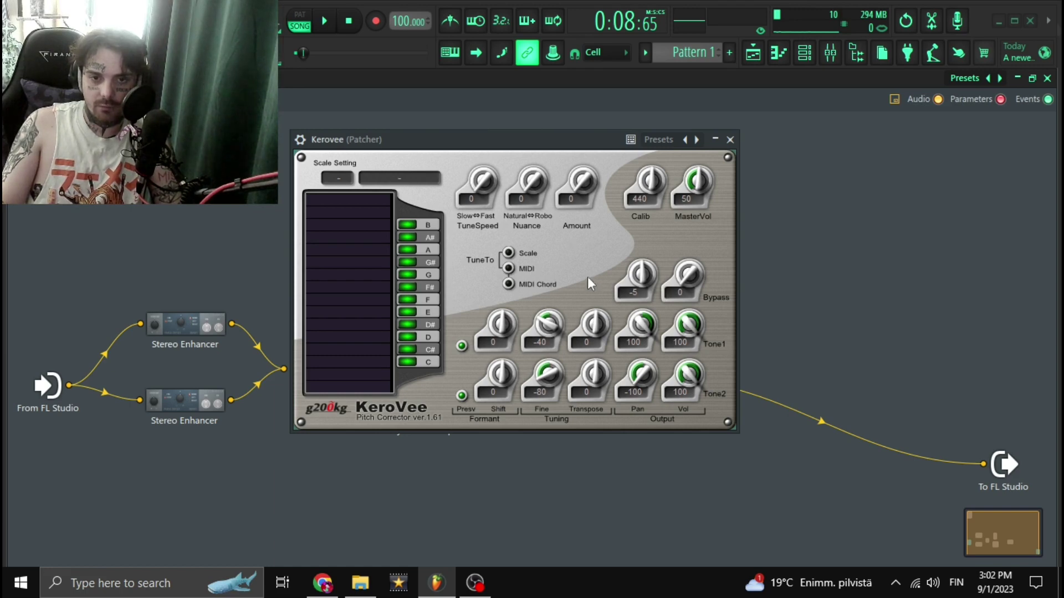
pyautogui.moveTo(543, 158)
pyautogui.mouseDown()
pyautogui.moveTo(808, 190)
pyautogui.moveTo(694, 164)
pyautogui.moveTo(619, 170)
pyautogui.mouseUp()
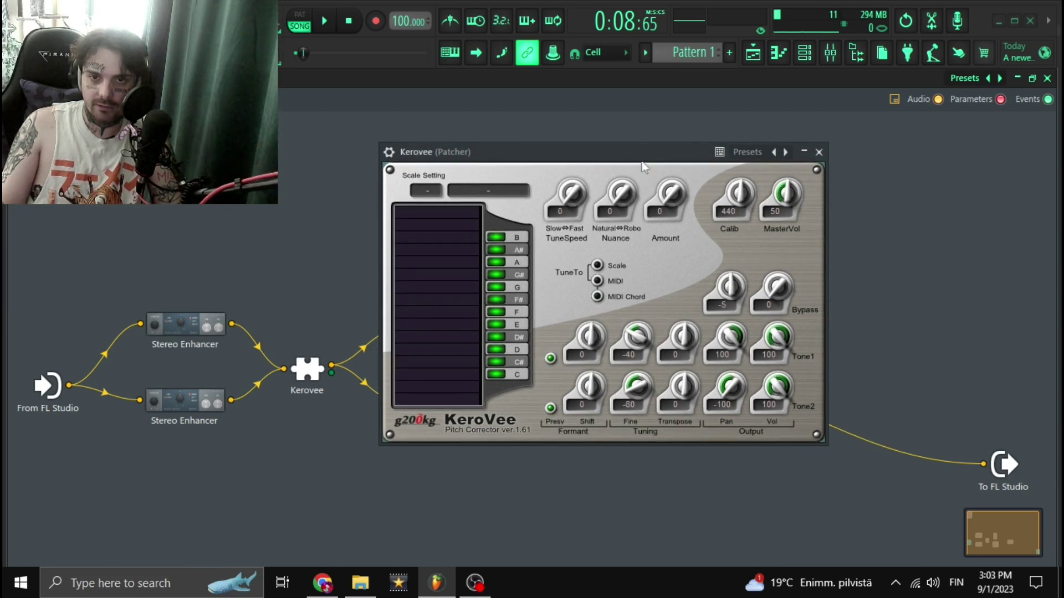
pyautogui.moveTo(643, 166); pyautogui.dragTo(590, 176)
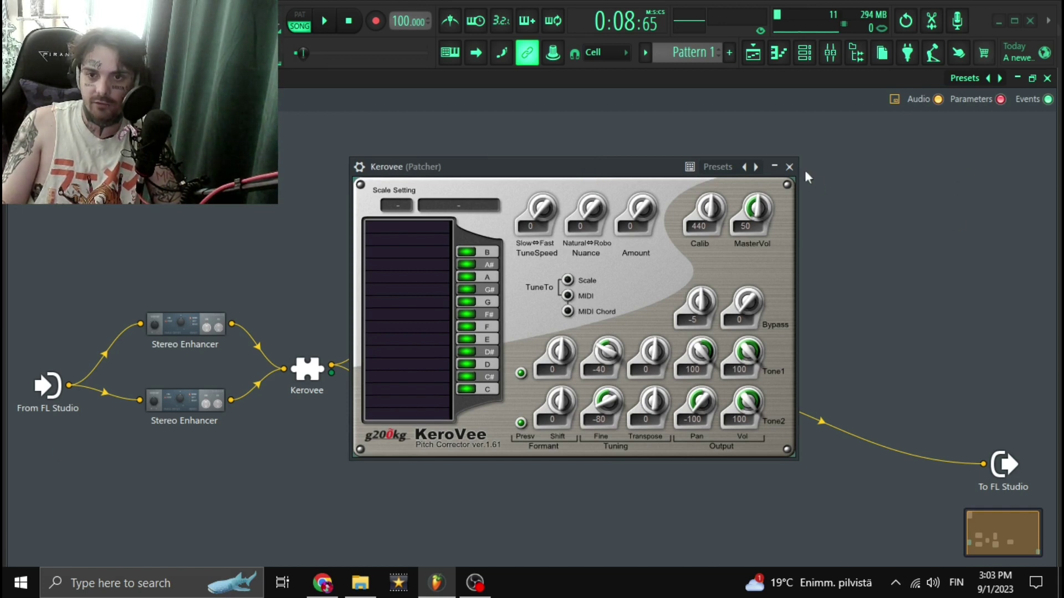
pyautogui.click(790, 166)
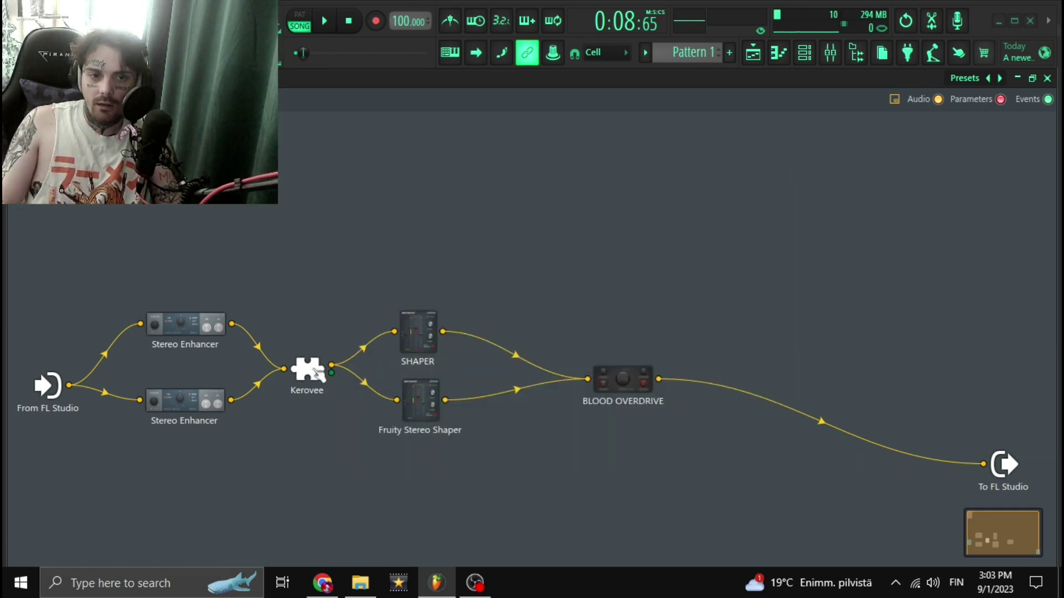
# Nudge the Kerovee node slightly left, then briefly reopen and close its settings
pyautogui.moveTo(319, 373); pyautogui.dragTo(312, 364)
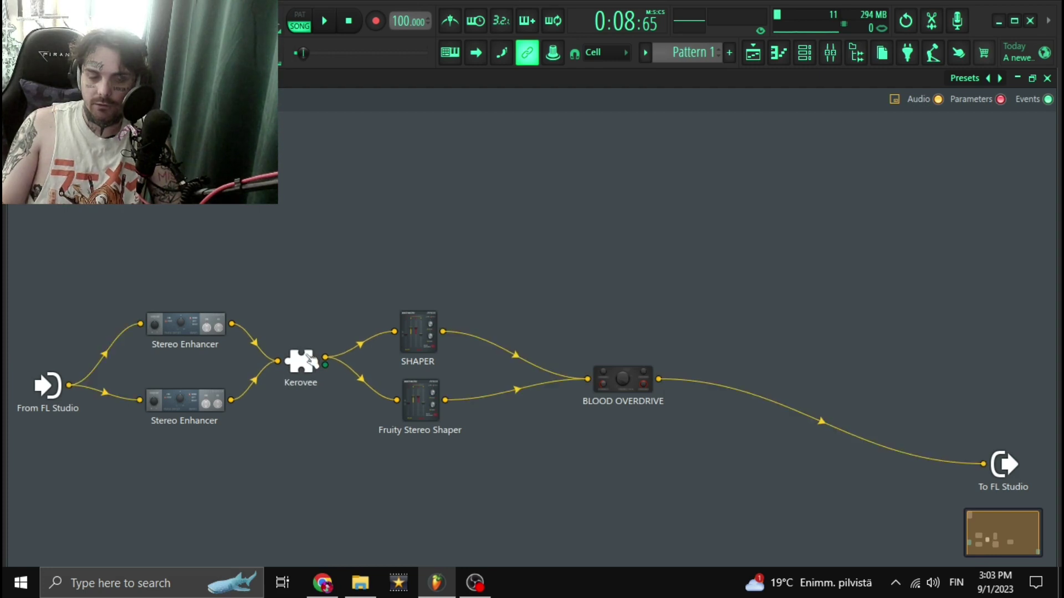
pyautogui.moveTo(312, 364); pyautogui.dragTo(311, 370)
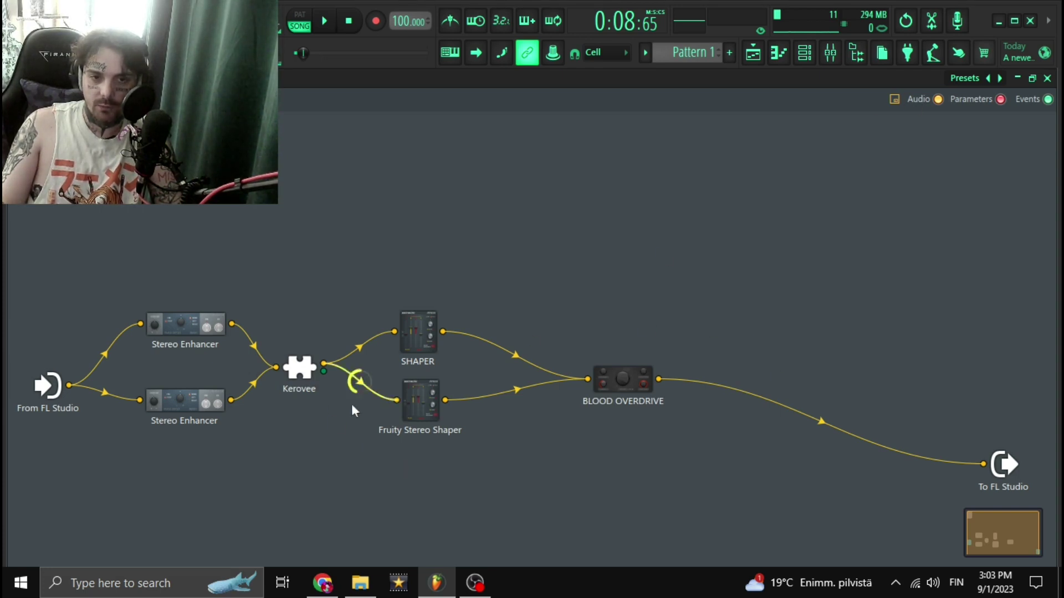
pyautogui.doubleClick(302, 374)
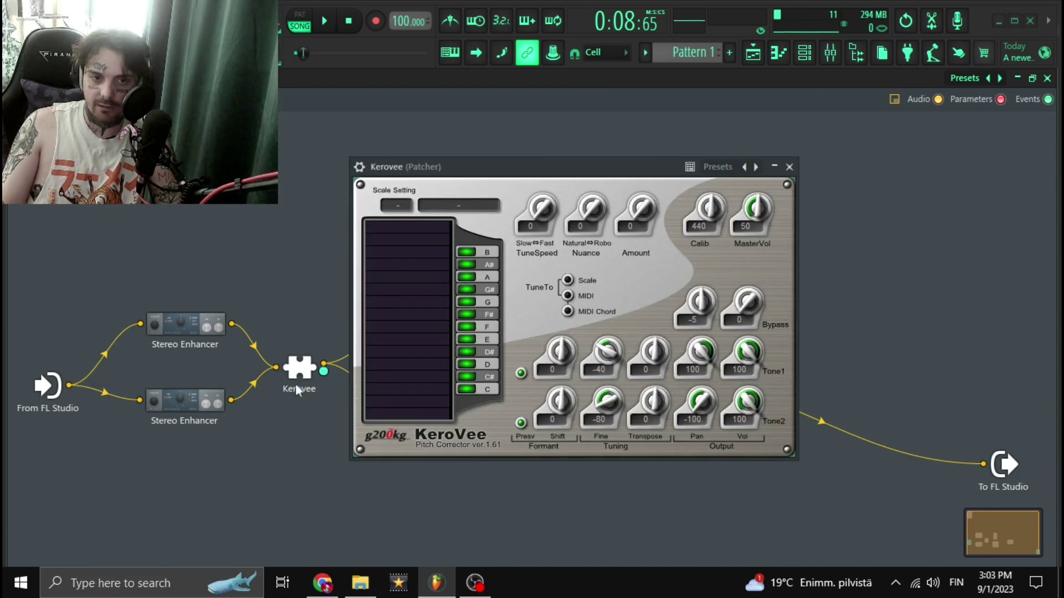
pyautogui.click(789, 166)
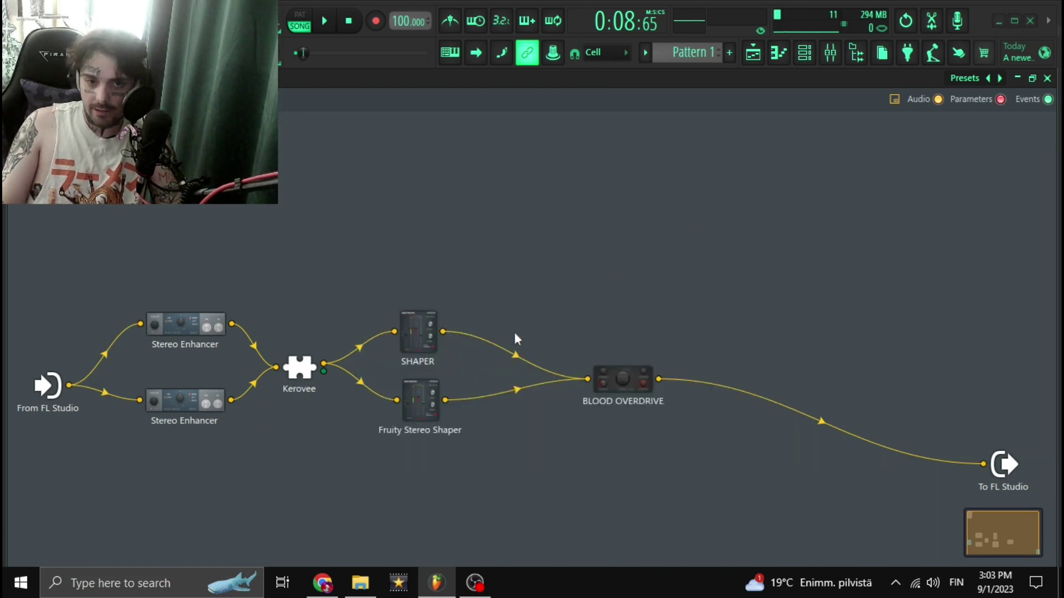
# Check SHAPER and BLOOD OVERDRIVE, place To FL Studio beside BLOOD OVERDRIVE, and close the Patcher
pyautogui.doubleClick(423, 337)
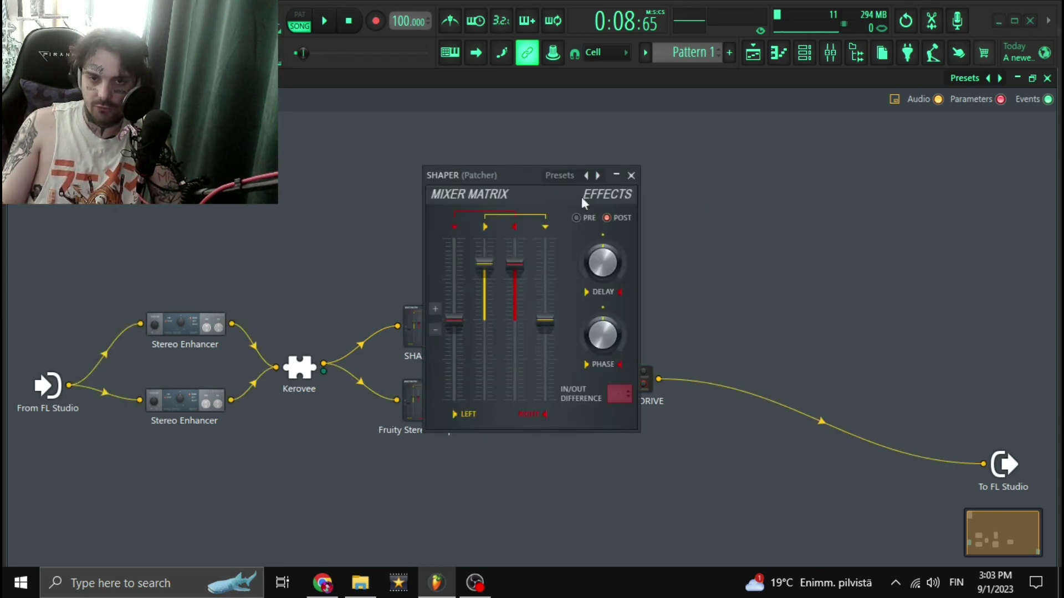
pyautogui.click(631, 175)
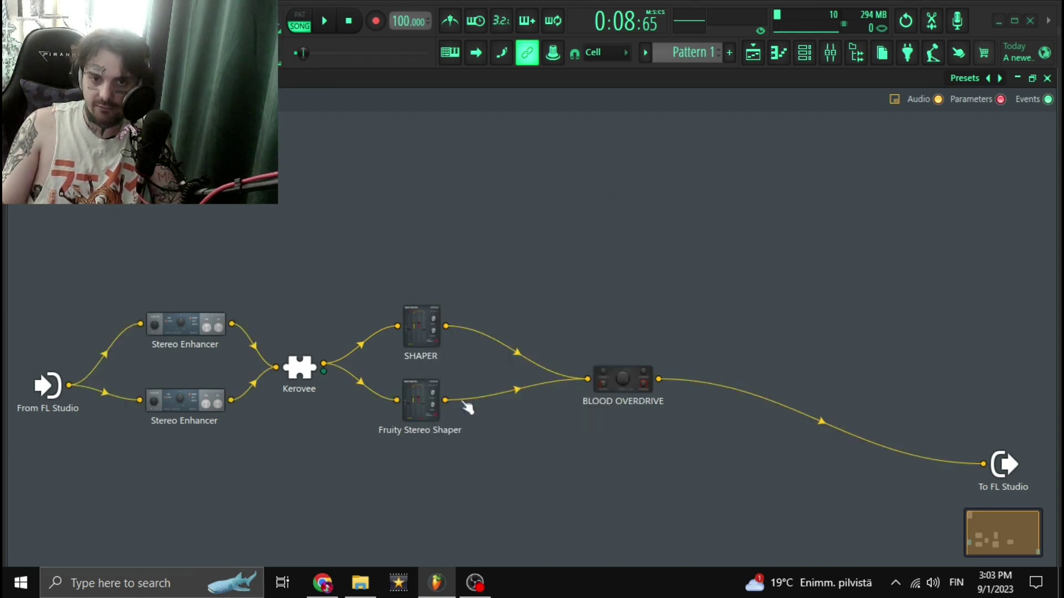
pyautogui.doubleClick(620, 383)
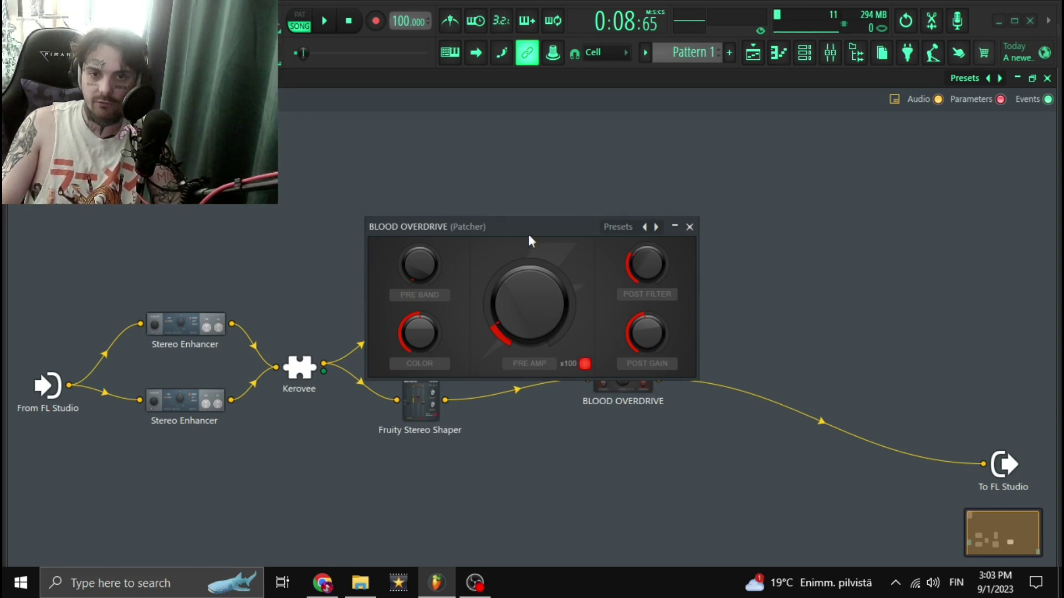
pyautogui.moveTo(528, 234); pyautogui.dragTo(522, 231)
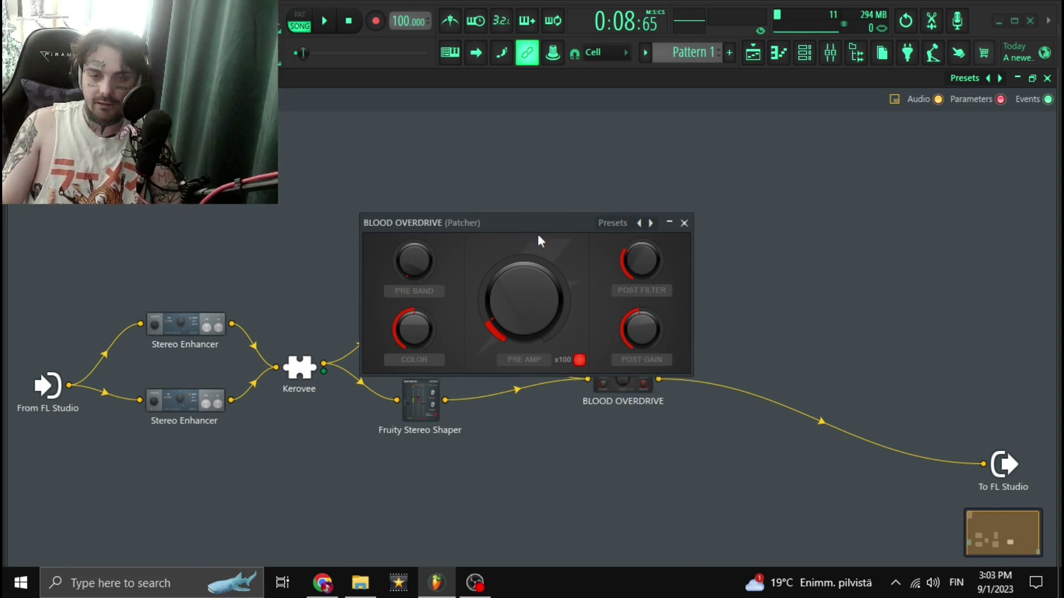
pyautogui.click(685, 223)
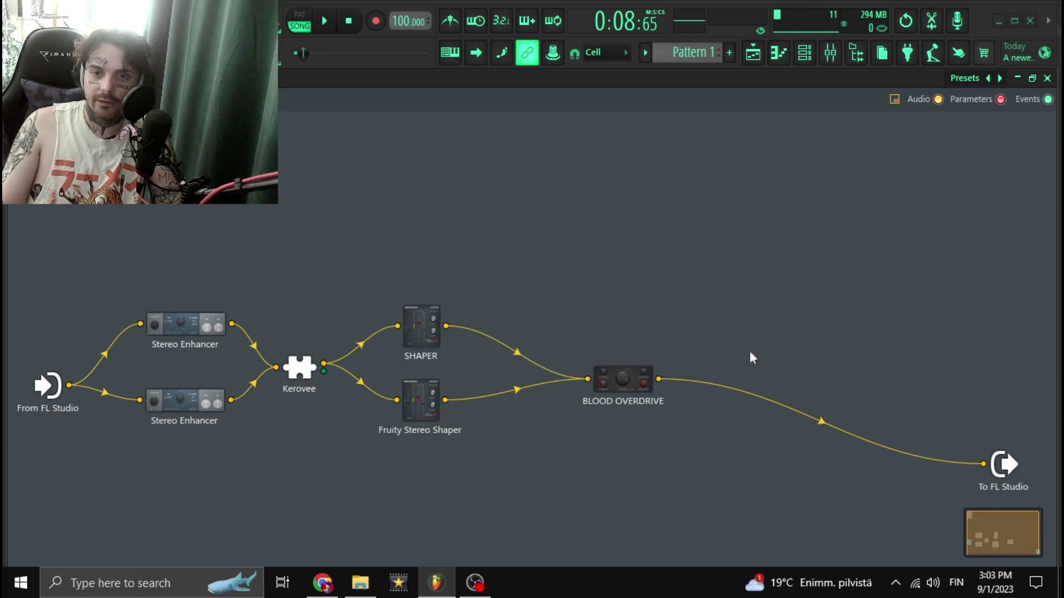
pyautogui.moveTo(1004, 462); pyautogui.dragTo(752, 373)
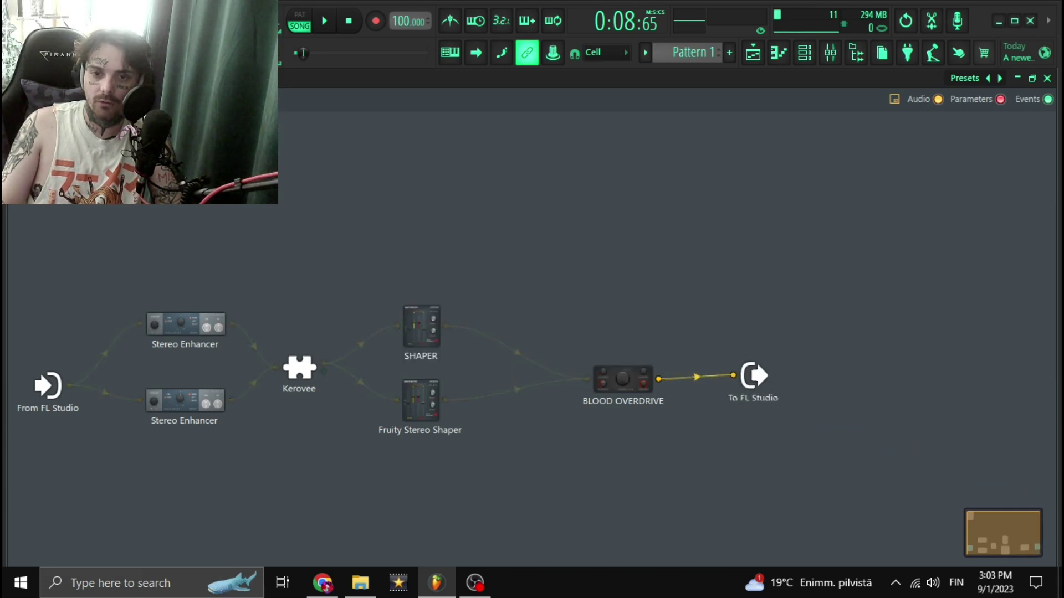
pyautogui.click(1046, 77)
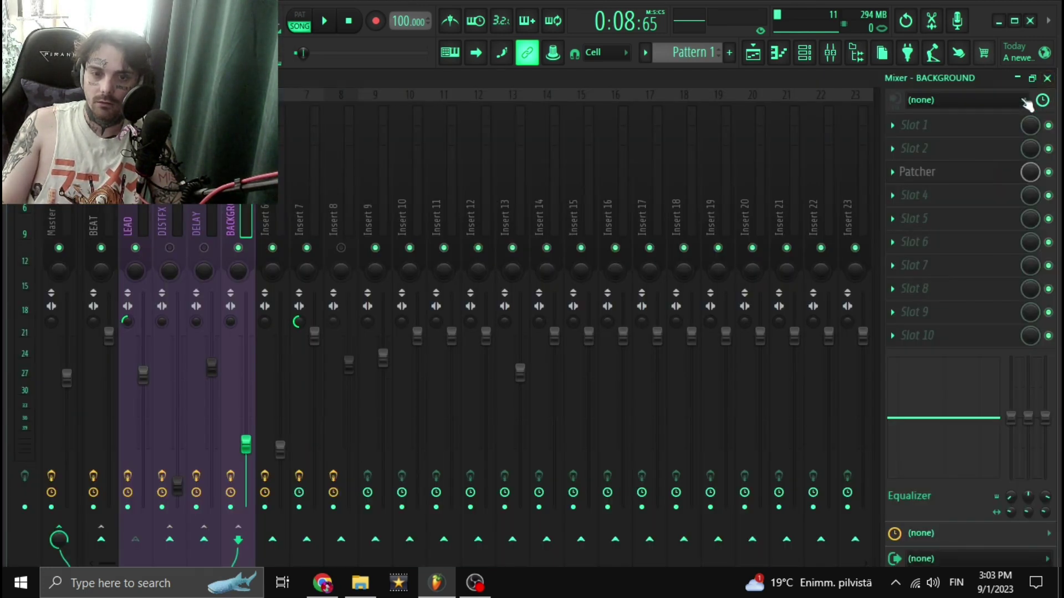
pyautogui.click(939, 172)
pyautogui.doubleClick(210, 333)
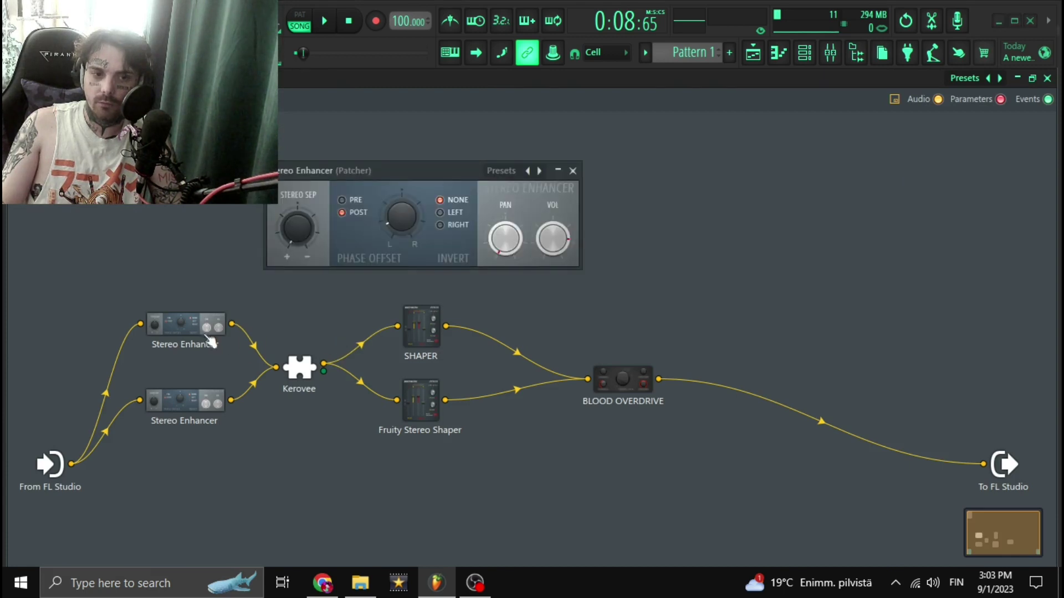
pyautogui.click(572, 171)
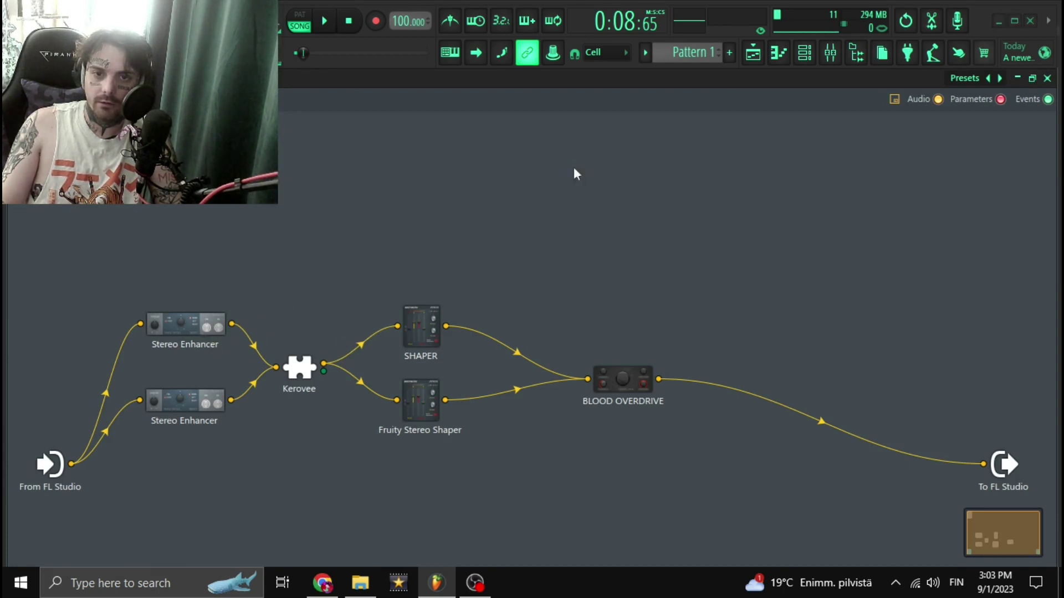
pyautogui.click(1047, 78)
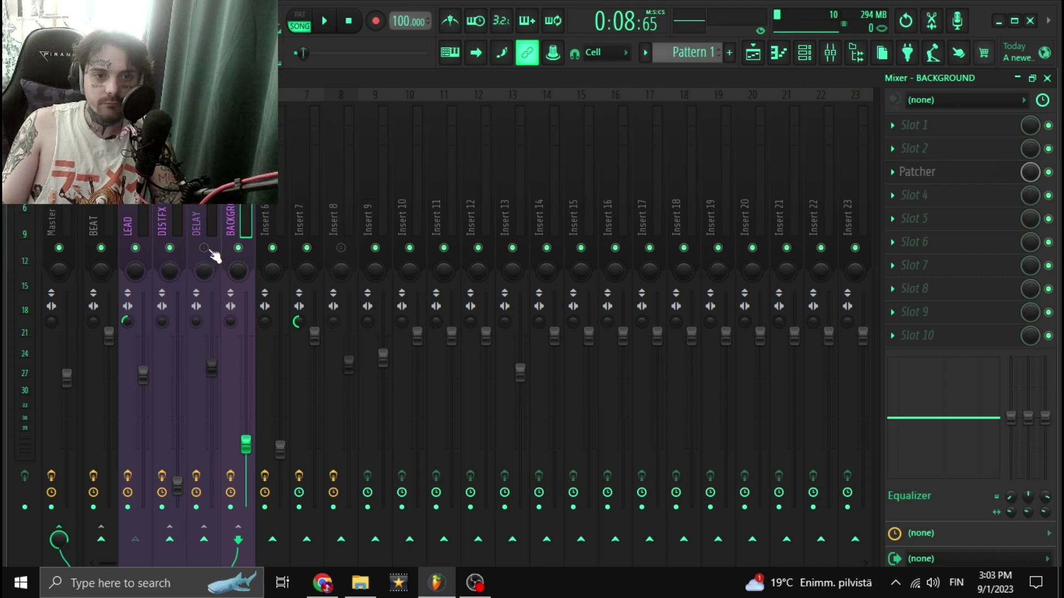
# Play the song, switch off the DISTFX channel, and restart playback from the start
pyautogui.press('space')
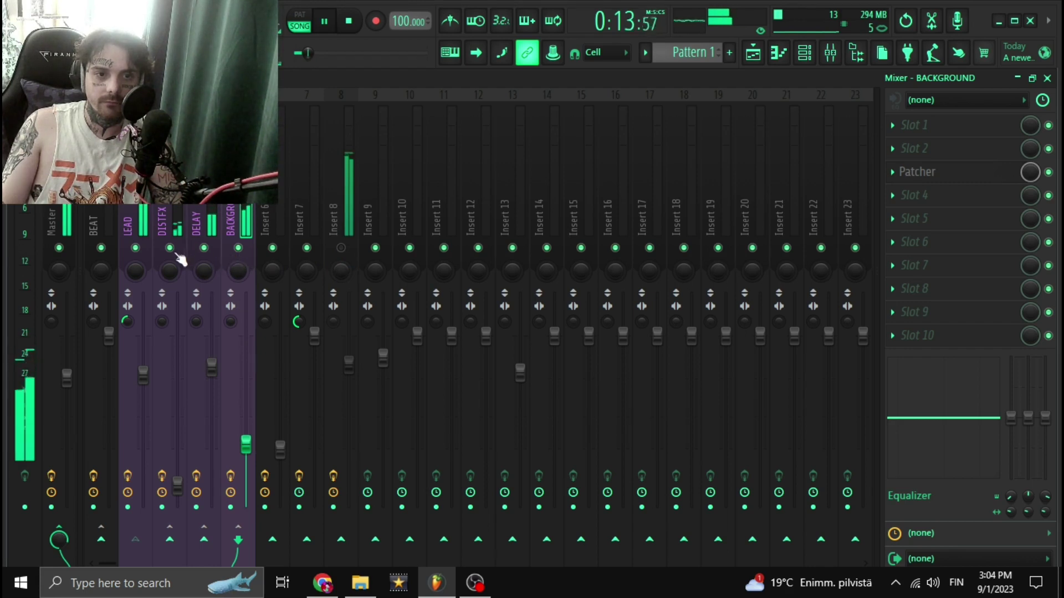
pyautogui.press('space')
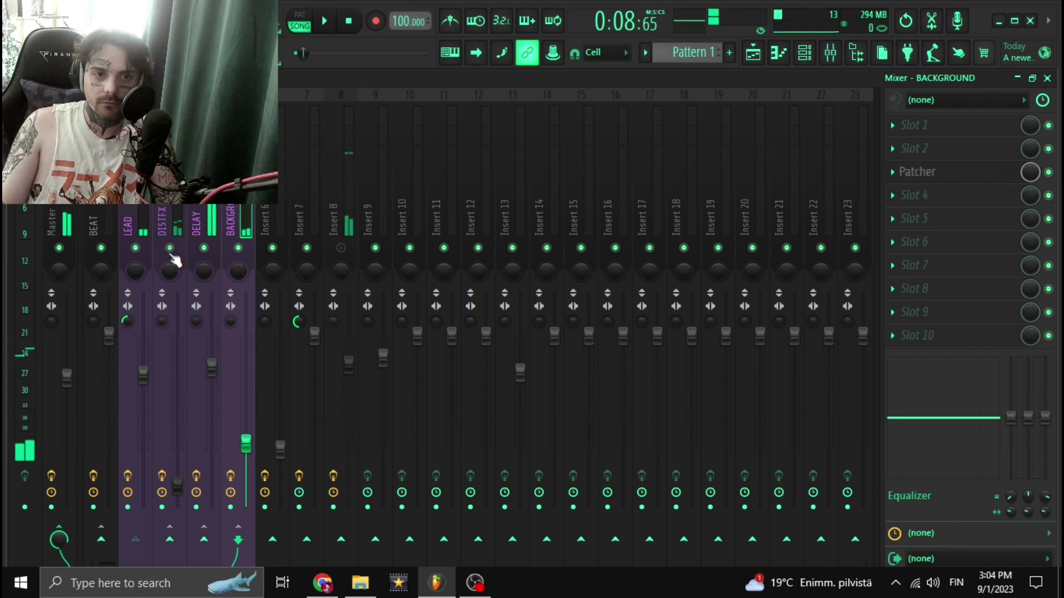
pyautogui.click(170, 250)
pyautogui.scroll(-3, 242, 268)
pyautogui.press('space')
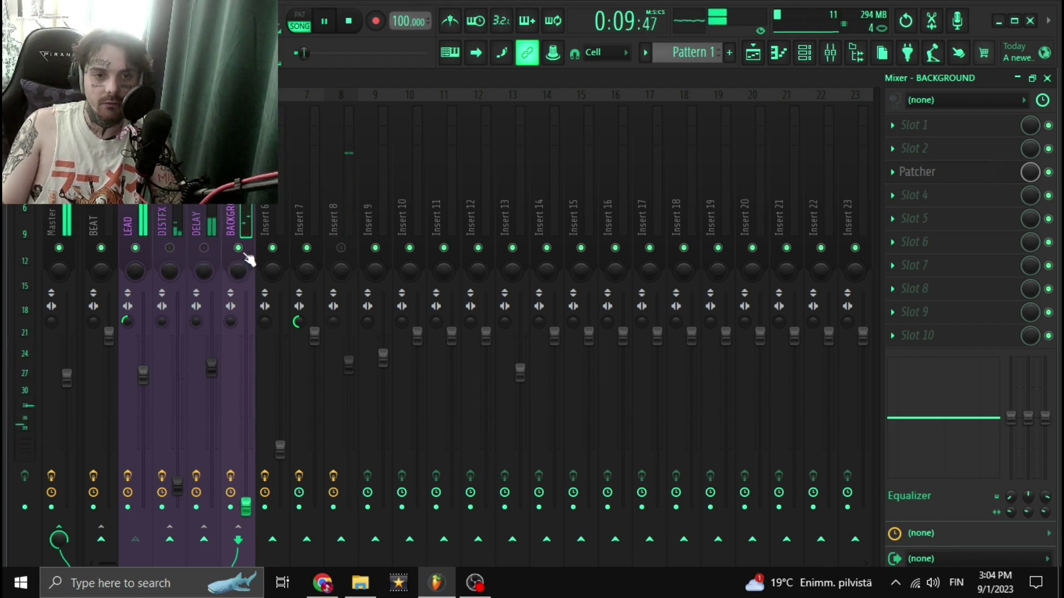
pyautogui.scroll(3, 247, 259)
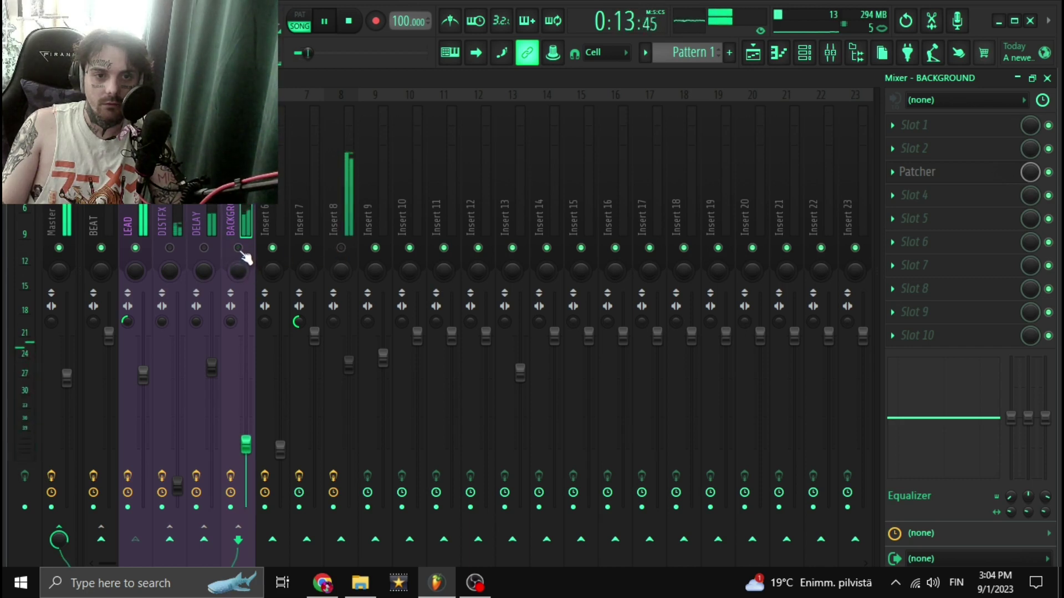
pyautogui.press('space')
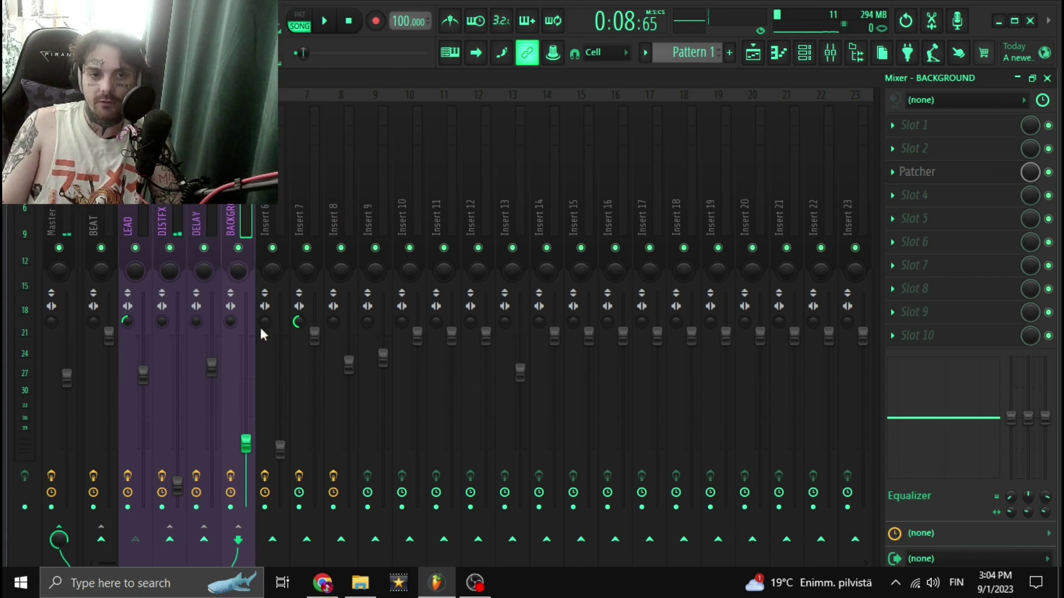
pyautogui.press('space')
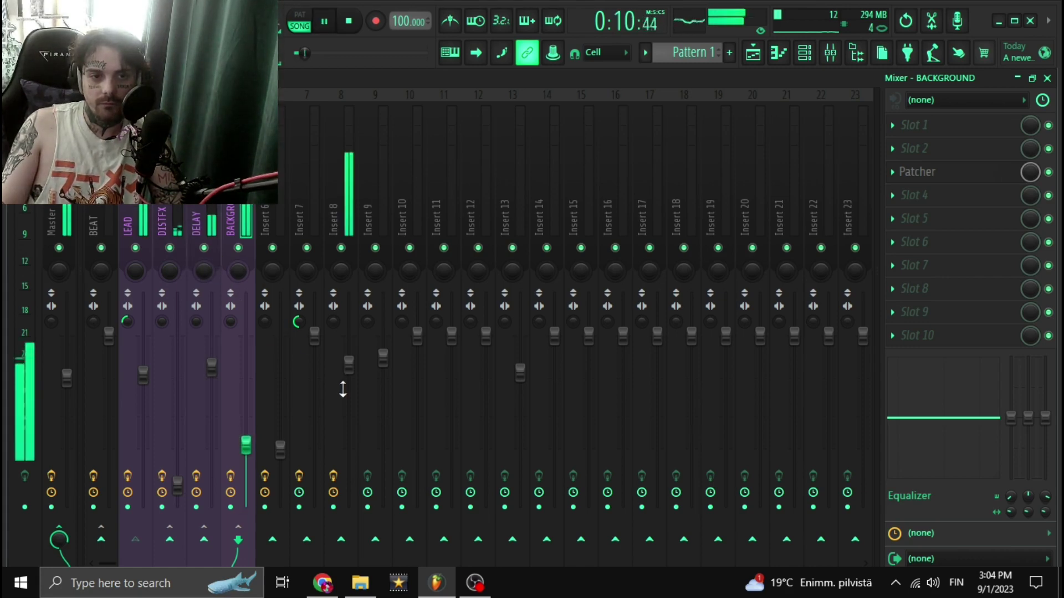
# Close the mixer to review the arrangement in the Playlist, and stop playback
pyautogui.click(1047, 78)
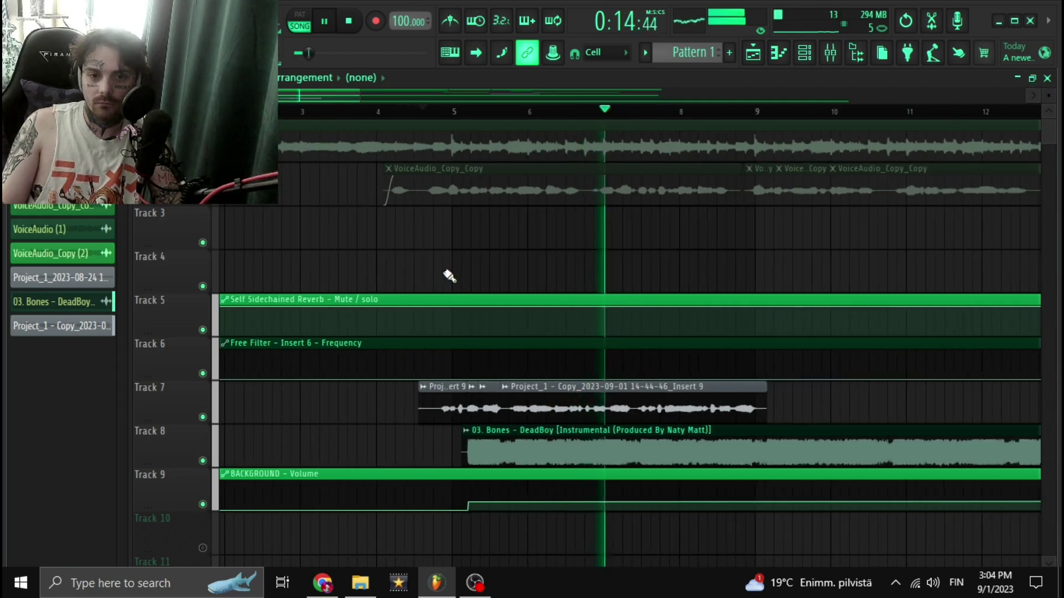
pyautogui.scroll(-2, 430, 274)
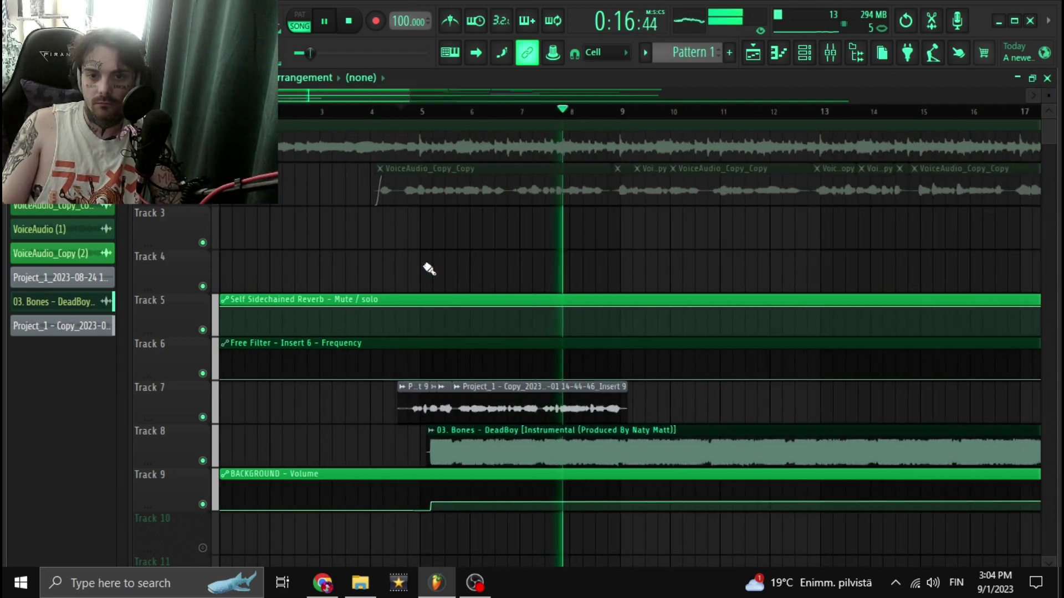
pyautogui.scroll(-4, 428, 260)
pyautogui.press('space')
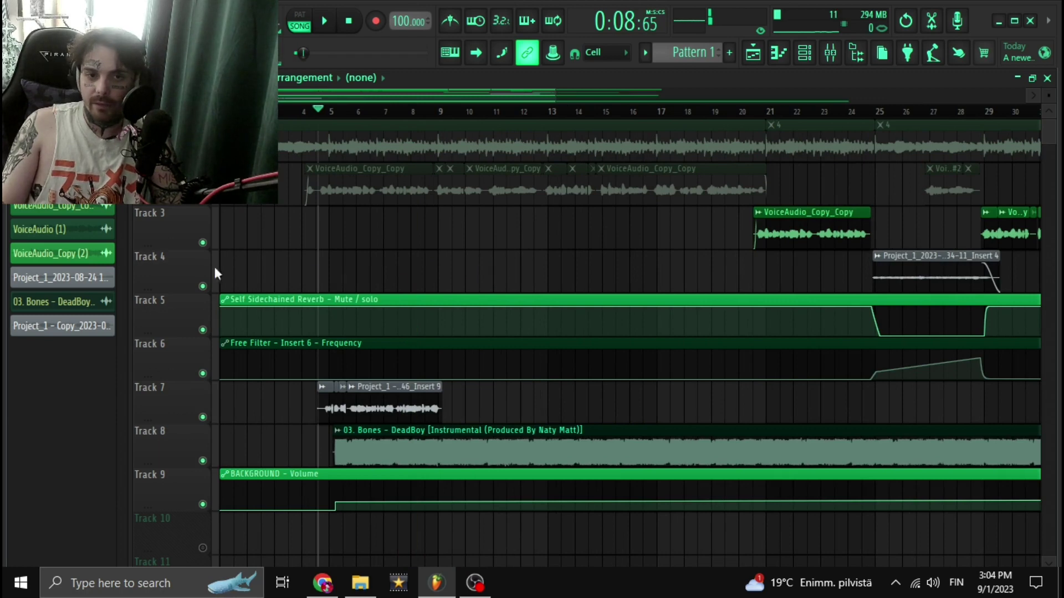
pyautogui.scroll(2, 399, 222)
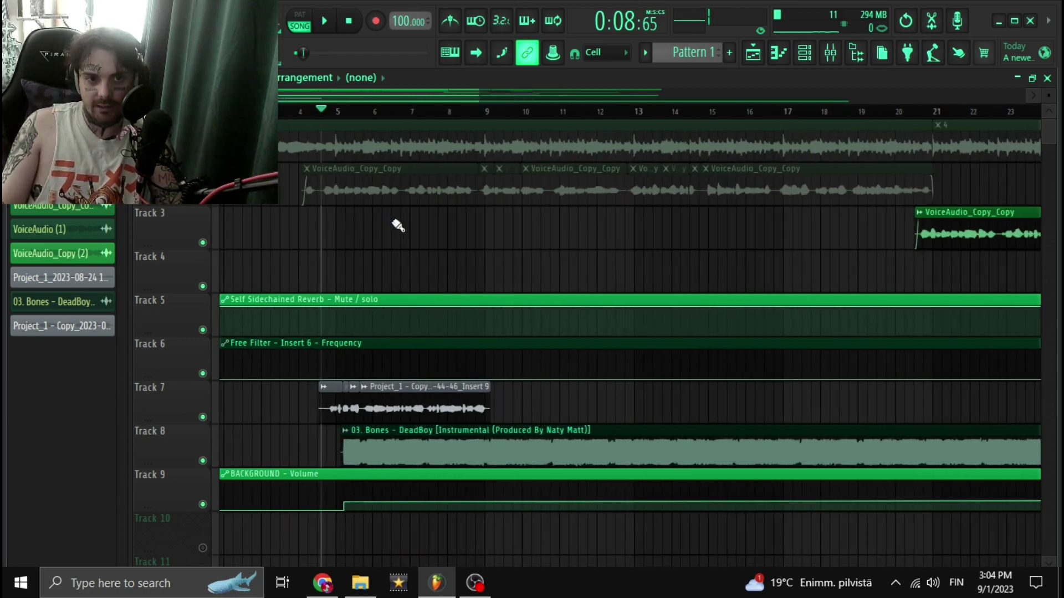
pyautogui.scroll(-2, 249, 245)
pyautogui.scroll(2, 422, 235)
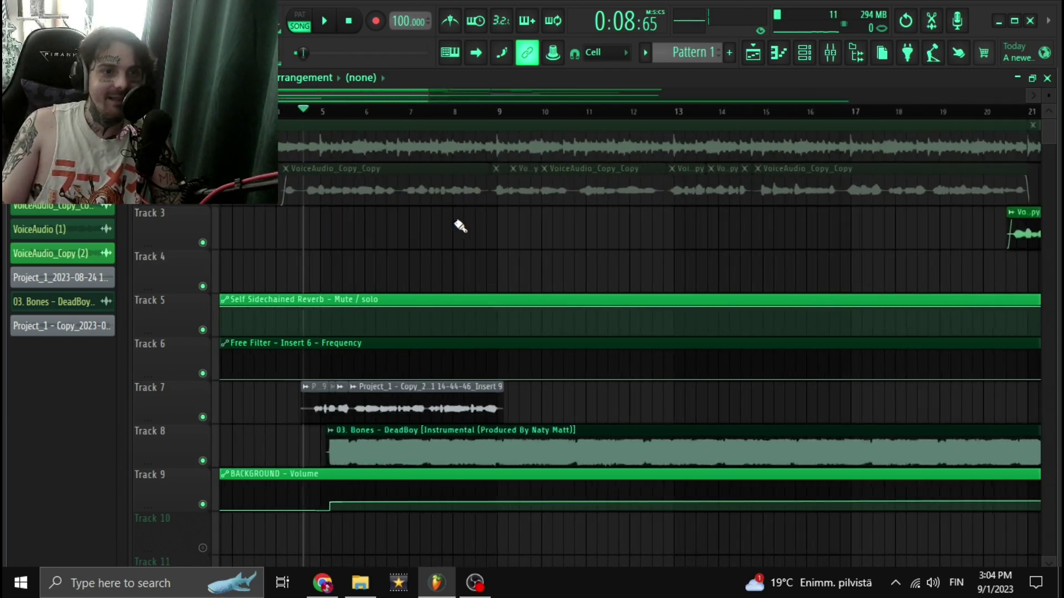
pyautogui.scroll(2, 333, 241)
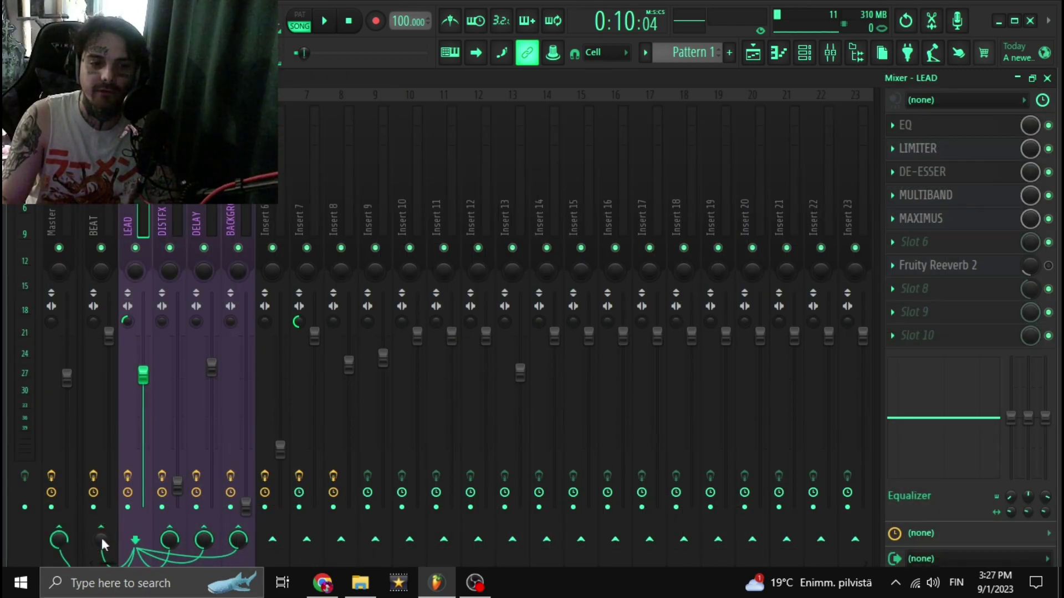
# Route LEAD into BEAT with 'Sidechain to this track', then select BEAT
pyautogui.click(105, 227)
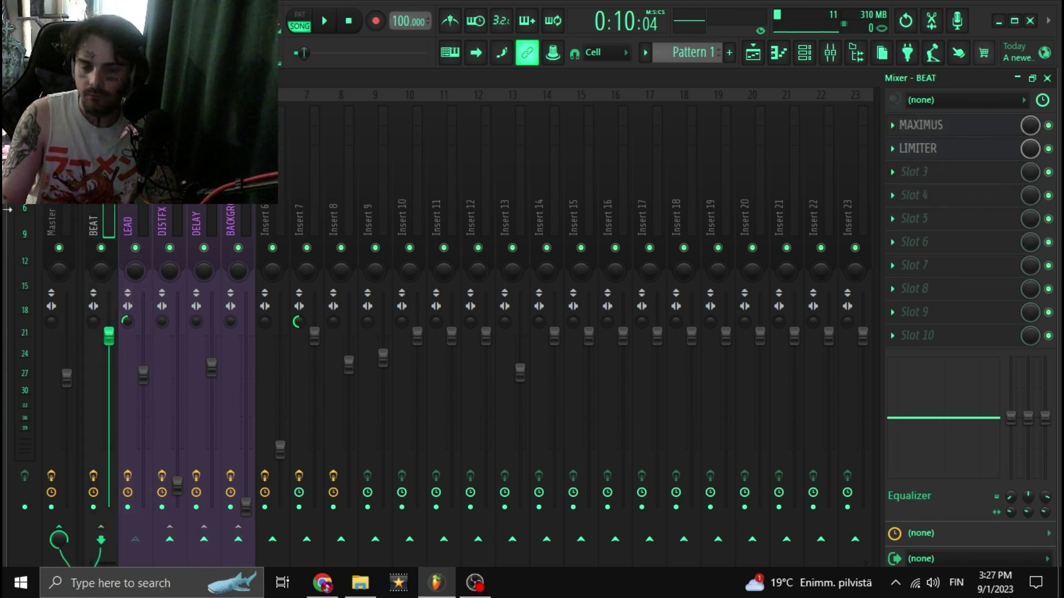
pyautogui.click(143, 221)
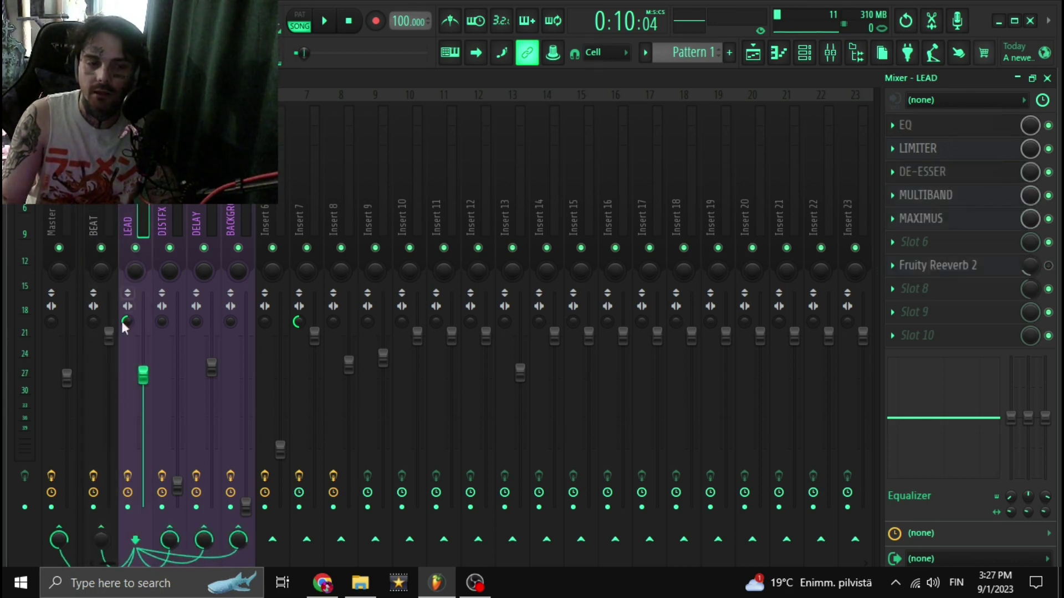
pyautogui.click(103, 542)
pyautogui.rightClick(102, 540)
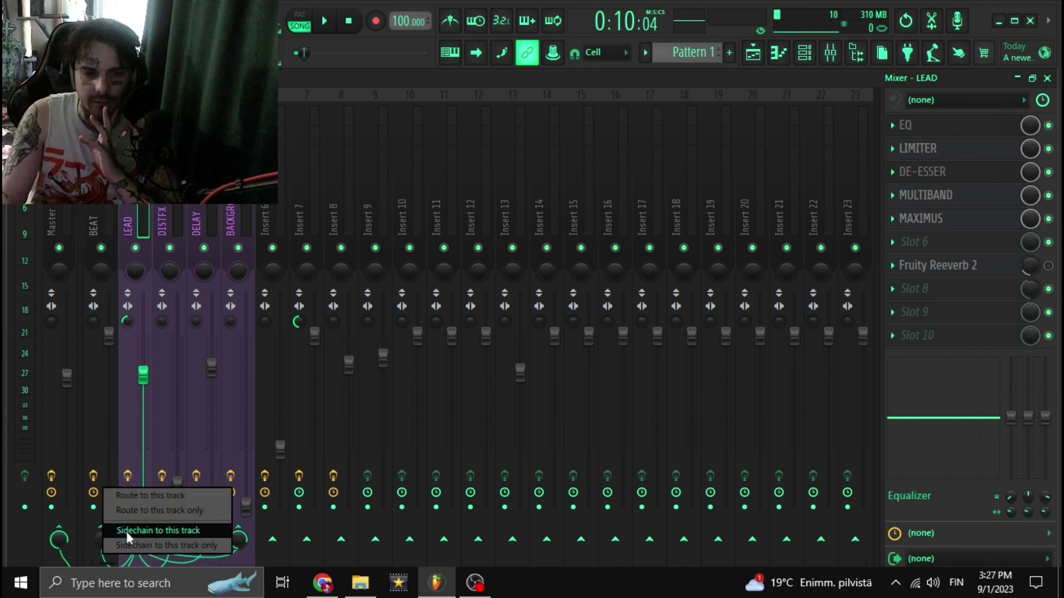
pyautogui.click(116, 221)
pyautogui.click(127, 221)
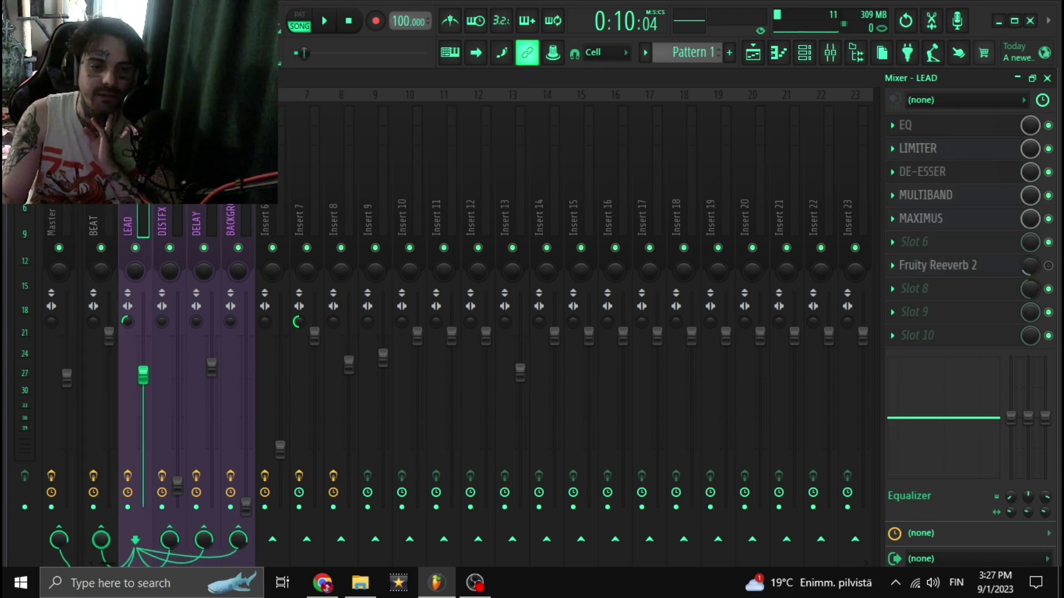
pyautogui.click(108, 218)
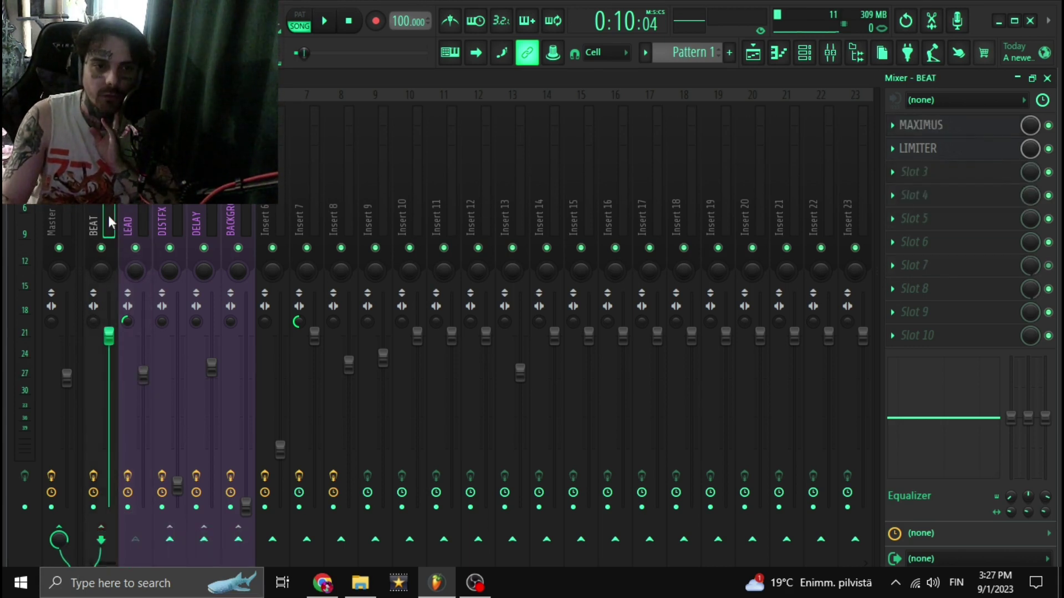
# Switch BEAT's Limiter to compressor mode with LEAD as the sidechain source
pyautogui.click(931, 151)
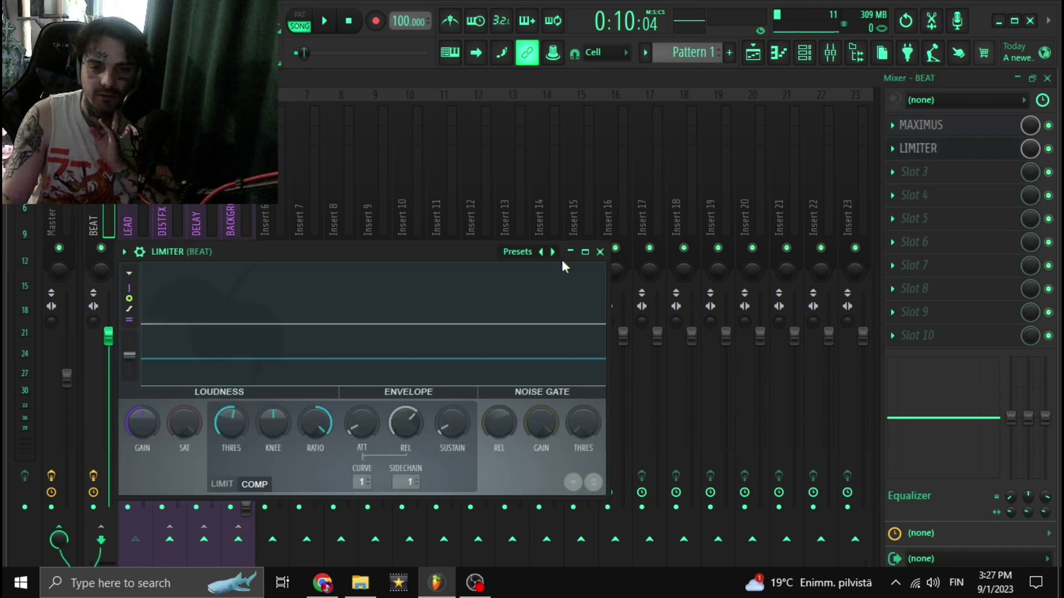
pyautogui.moveTo(457, 263); pyautogui.dragTo(464, 201)
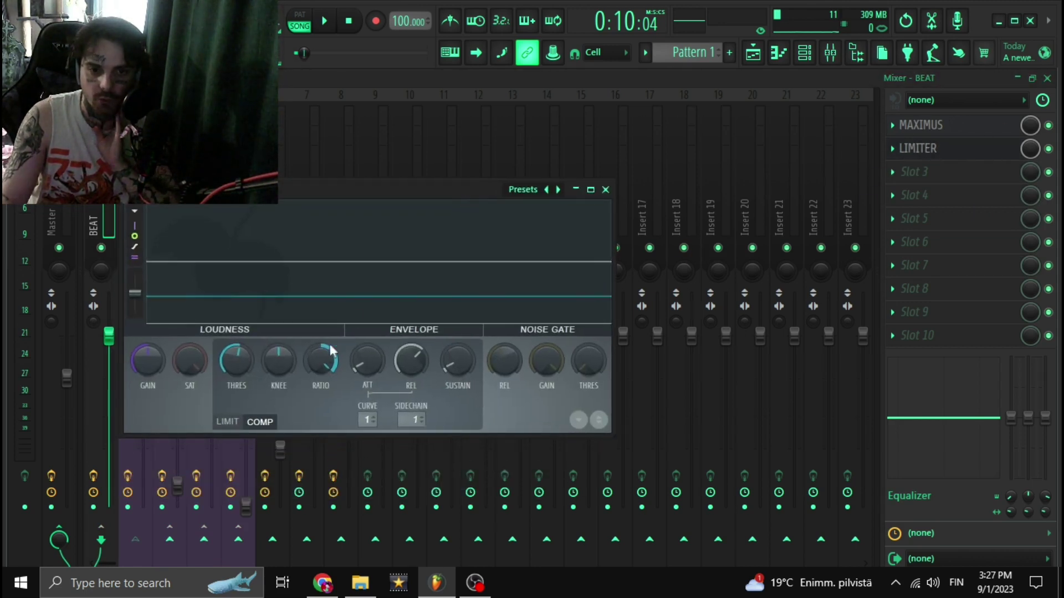
pyautogui.click(231, 423)
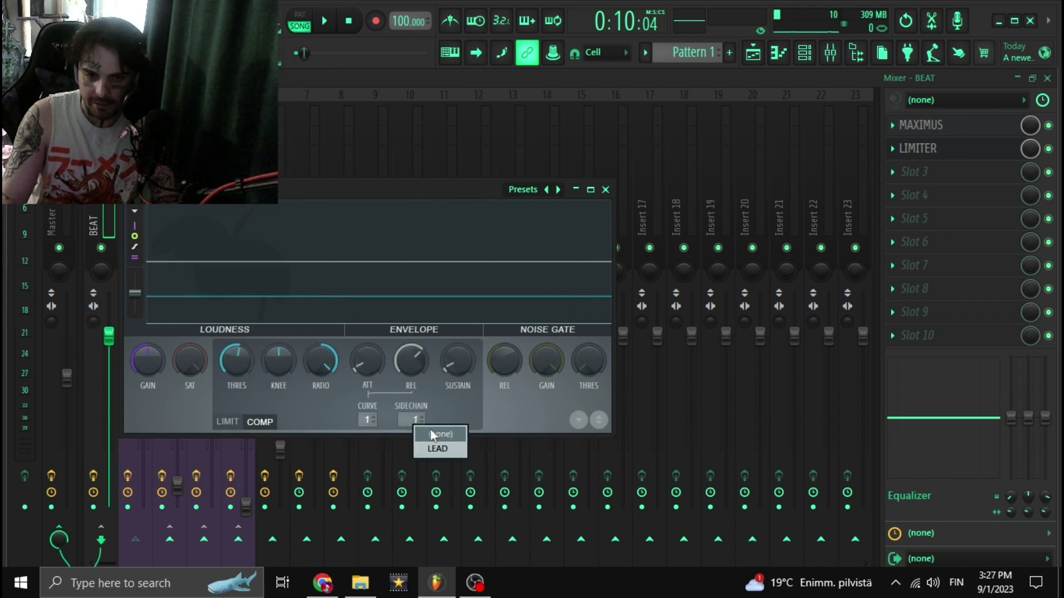
pyautogui.click(439, 449)
pyautogui.click(412, 419)
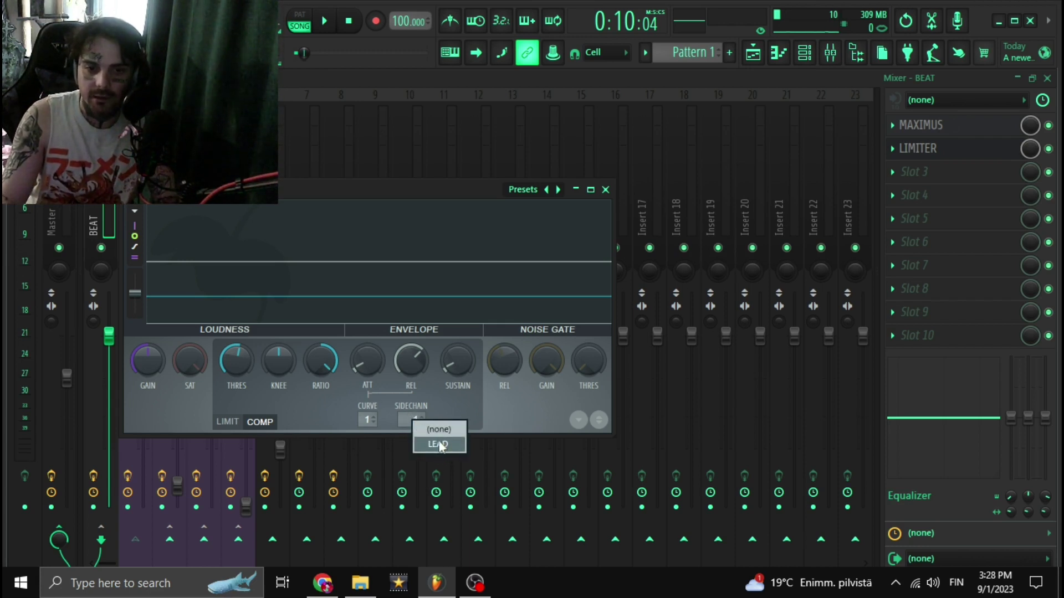
pyautogui.click(439, 445)
pyautogui.press('Escape')
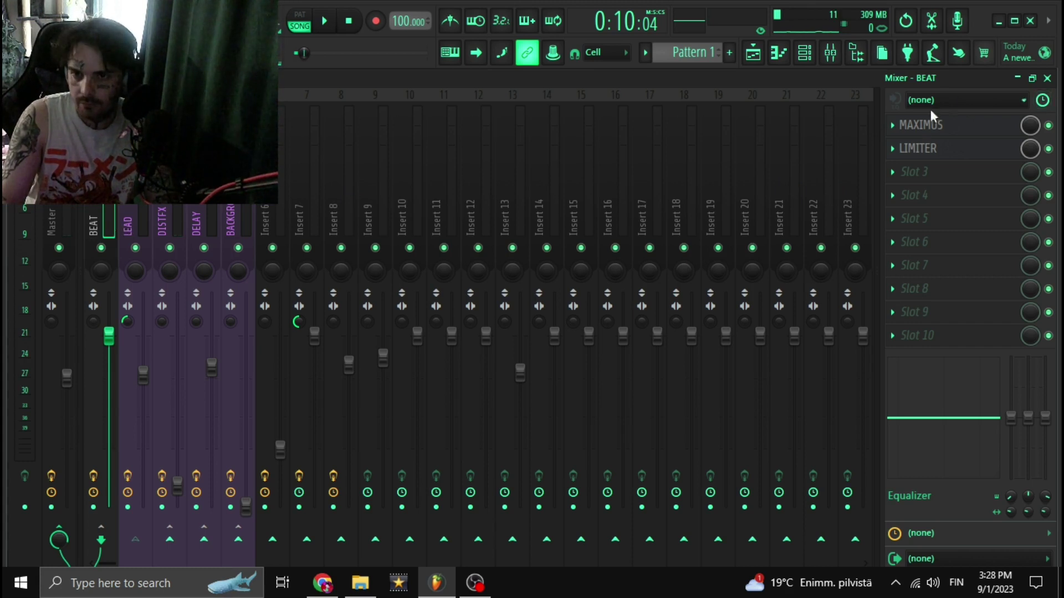
# Start playback, lower the BEAT fader, and recheck the compressor's sidechain input
pyautogui.click(918, 148)
pyautogui.press('space')
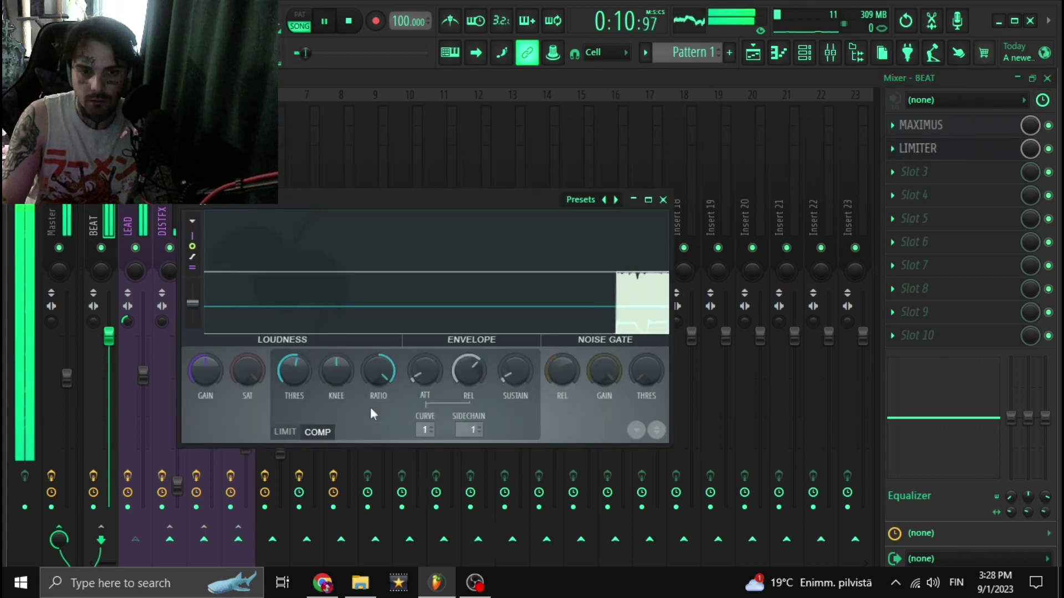
pyautogui.press('Escape')
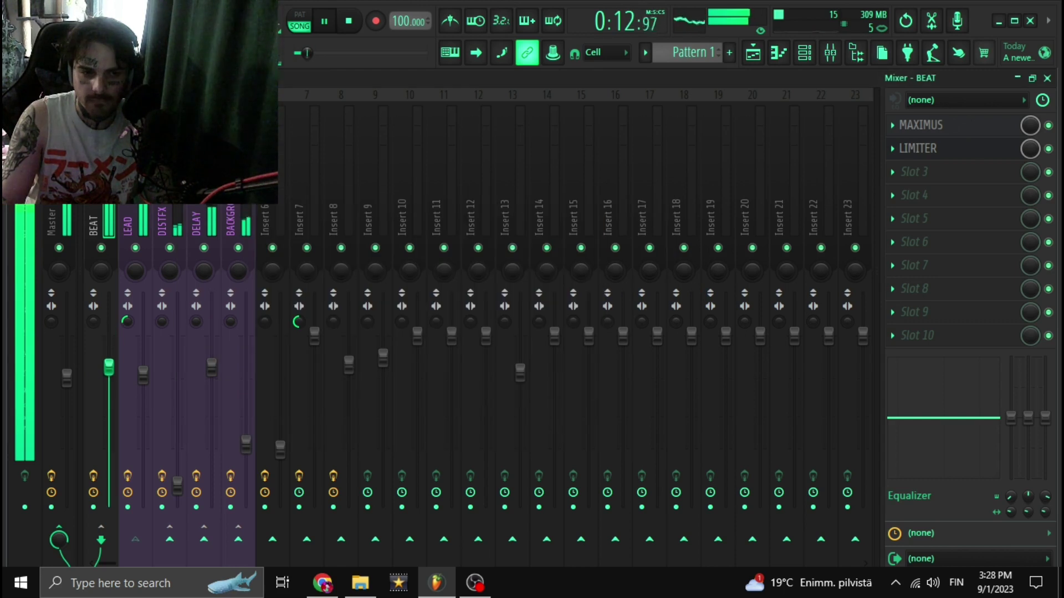
pyautogui.moveTo(108, 389); pyautogui.dragTo(109, 398)
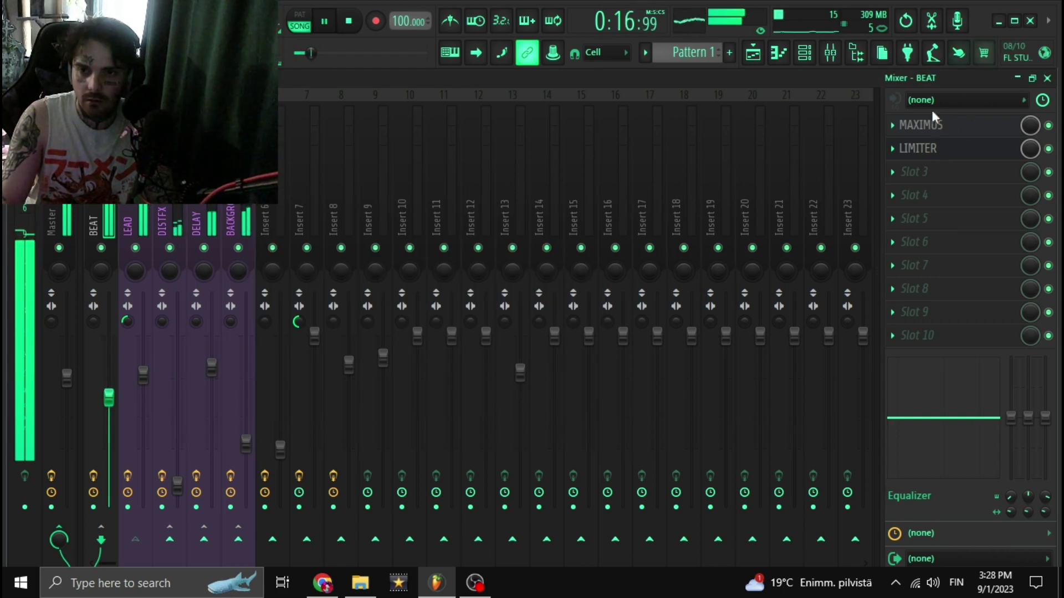
pyautogui.click(918, 147)
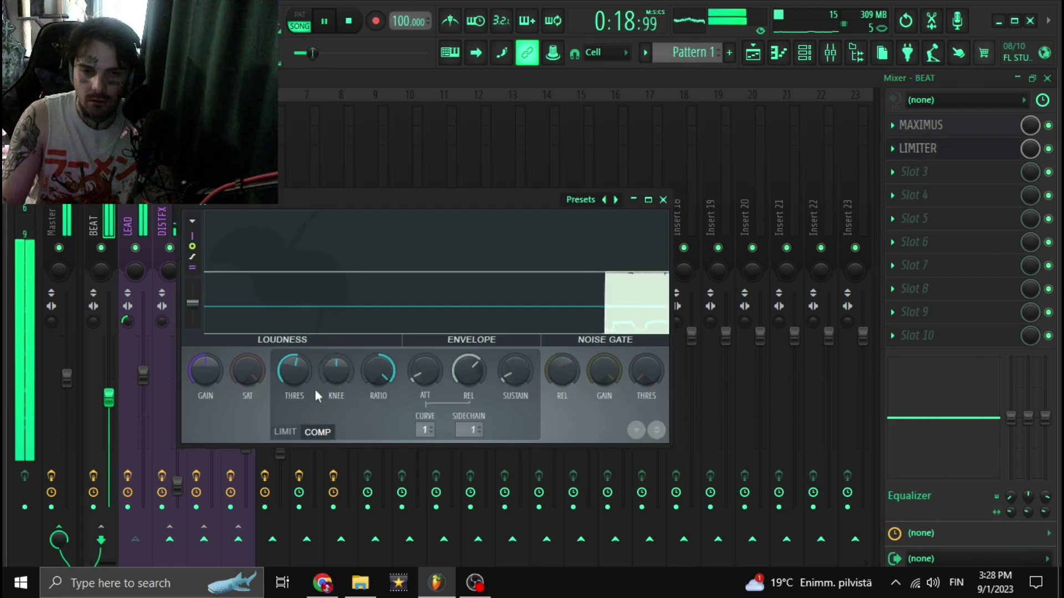
pyautogui.click(477, 429)
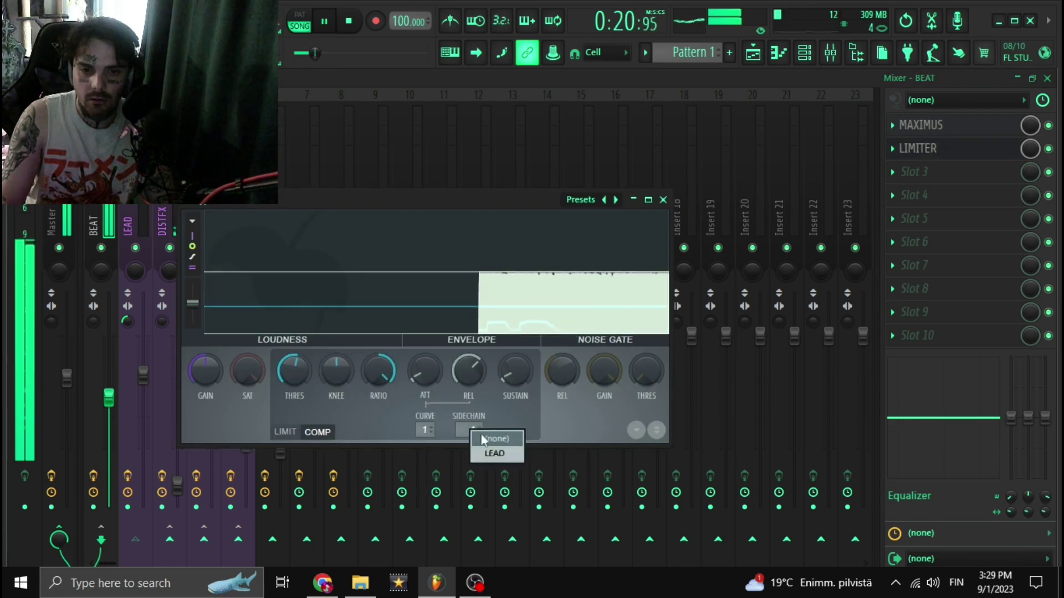
pyautogui.click(494, 453)
# Rework the compressor threshold and ratio while listening, then return to limit mode
pyautogui.moveTo(294, 372); pyautogui.dragTo(294, 391)
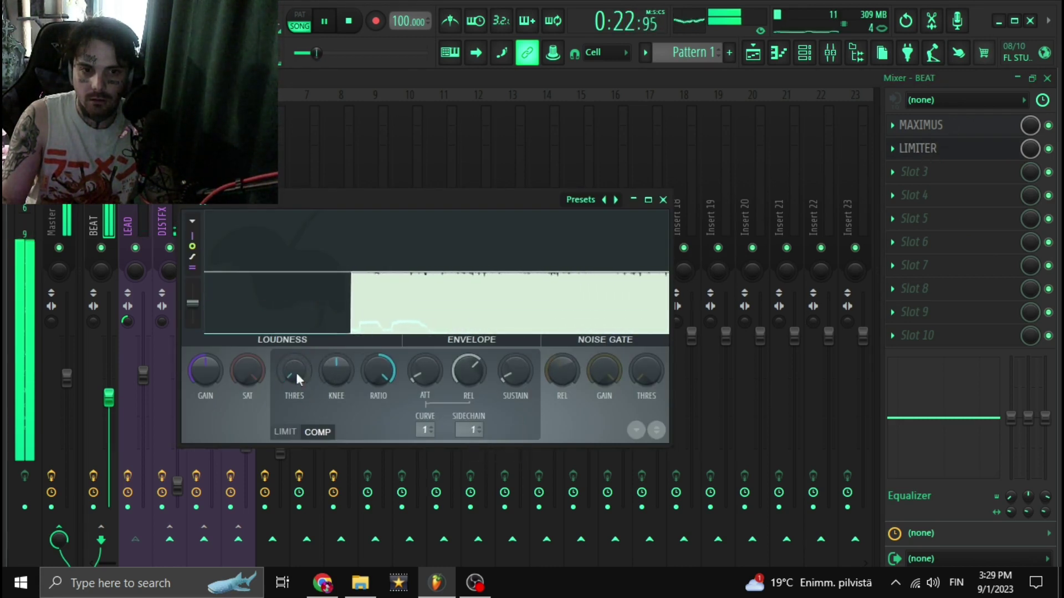
pyautogui.moveTo(378, 372); pyautogui.dragTo(378, 357)
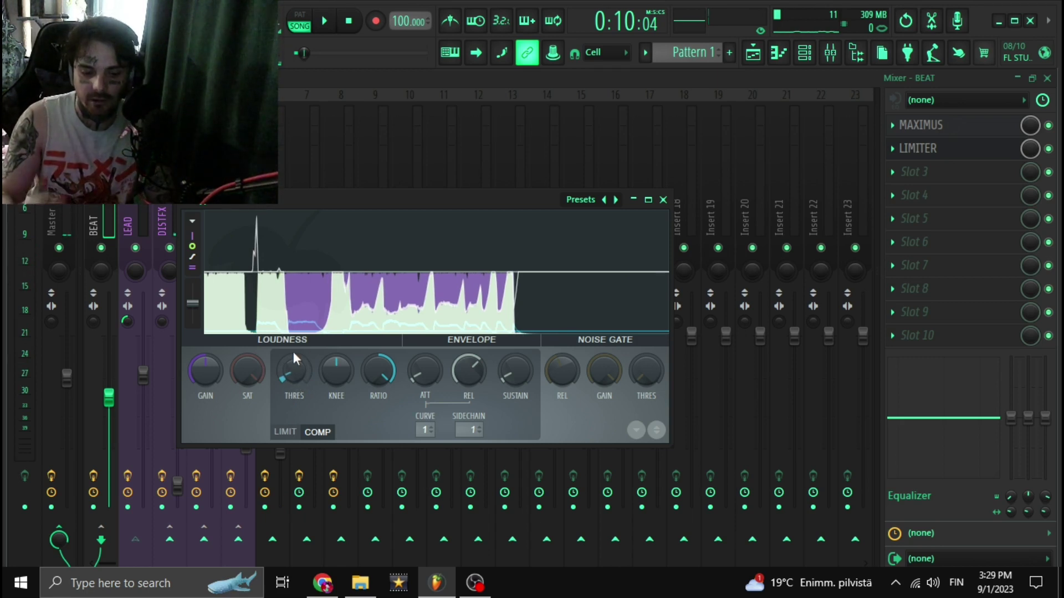
pyautogui.press('space')
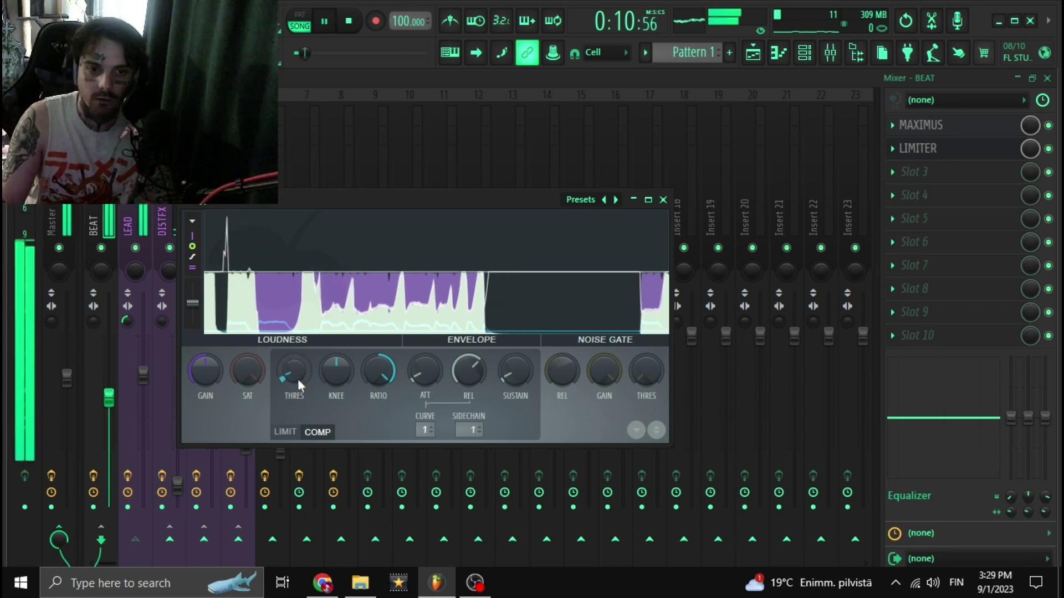
pyautogui.moveTo(298, 378); pyautogui.dragTo(294, 376)
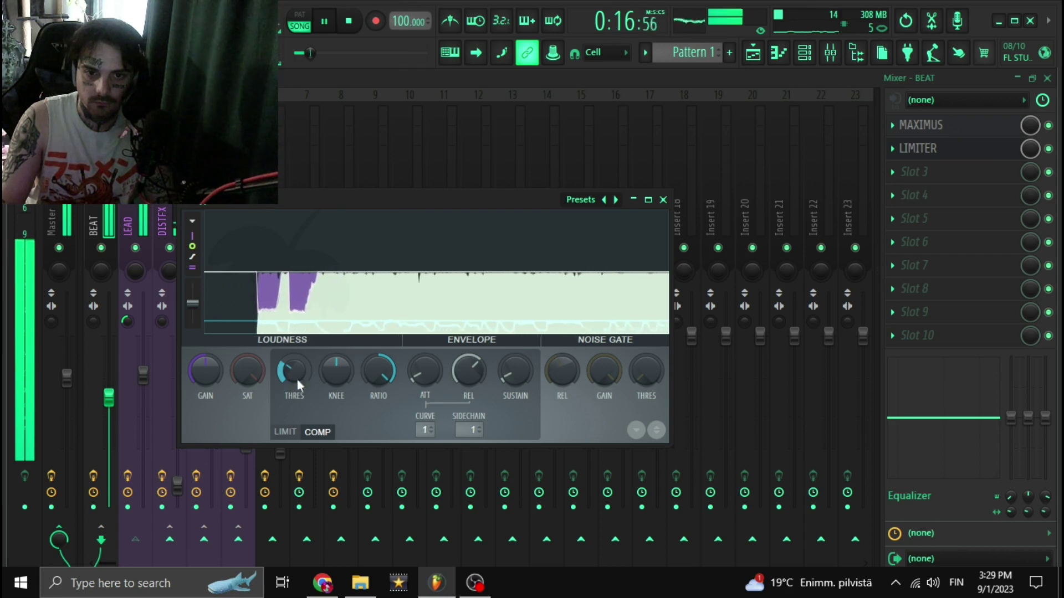
pyautogui.click(285, 431)
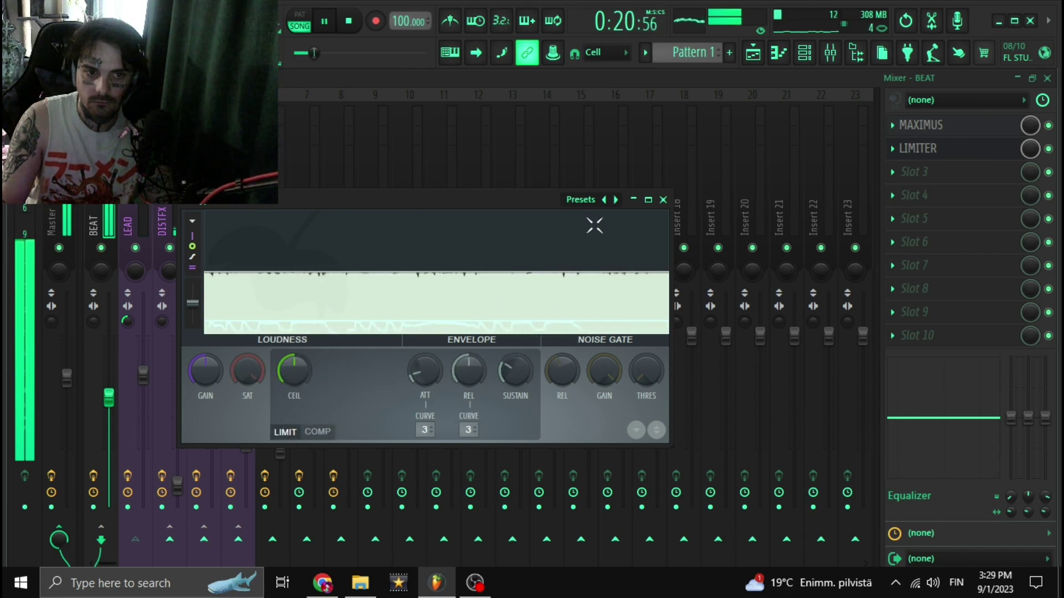
# Stop playback and reopen BEAT's Limiter from its LIMITER slot
pyautogui.press('space')
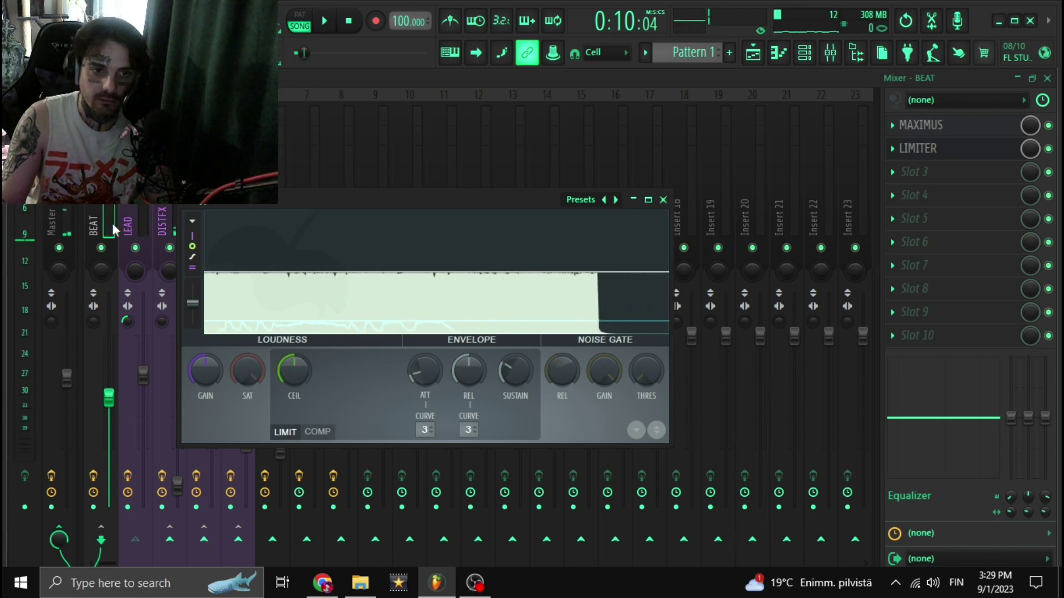
pyautogui.press('Escape')
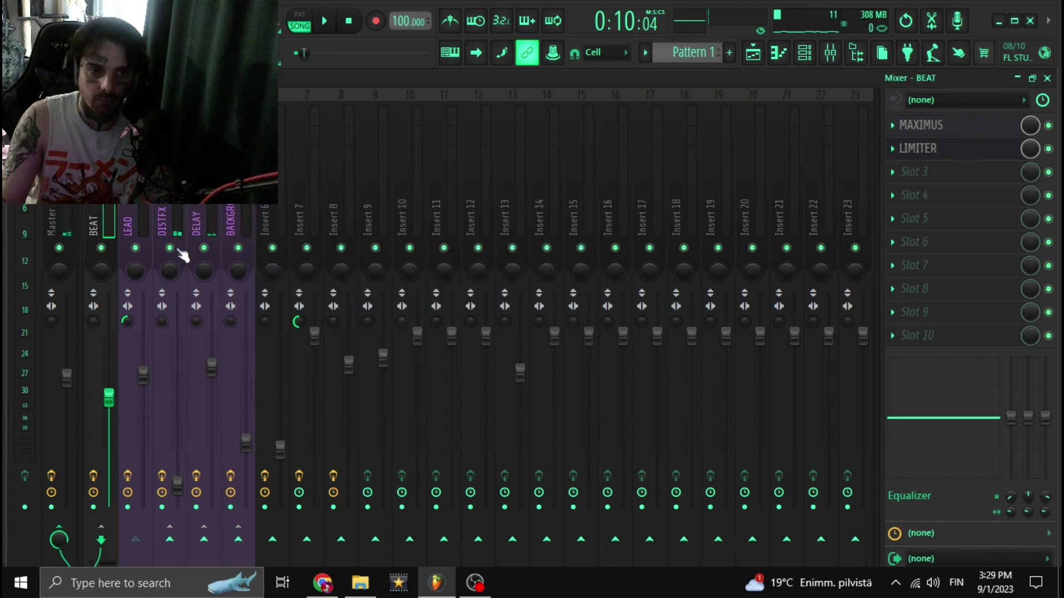
pyautogui.click(939, 150)
# Reposition the Limiter window several times, then close it
pyautogui.moveTo(408, 213); pyautogui.dragTo(503, 183)
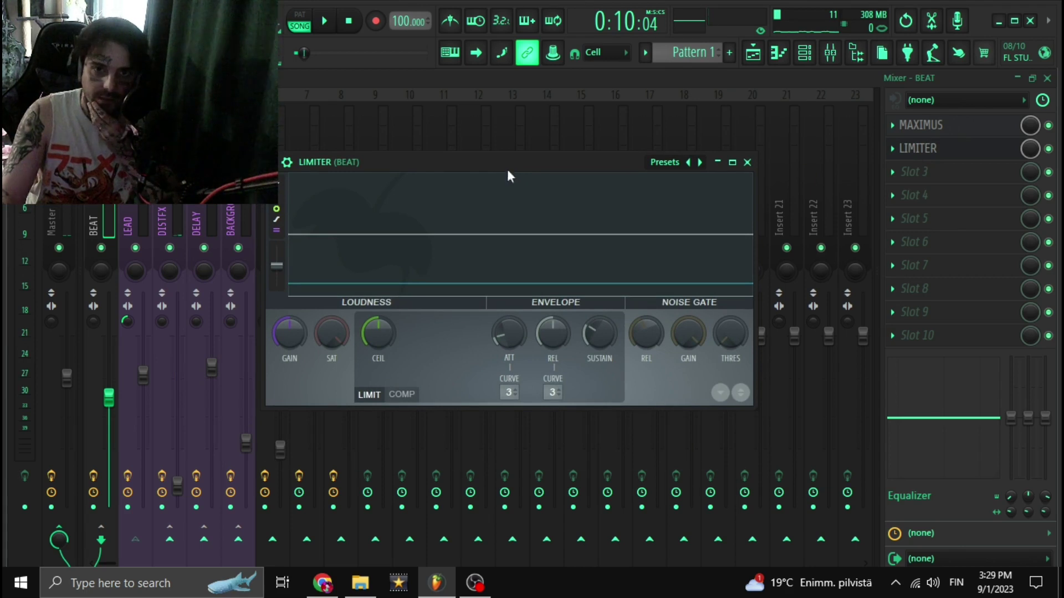
pyautogui.moveTo(507, 168); pyautogui.dragTo(540, 180)
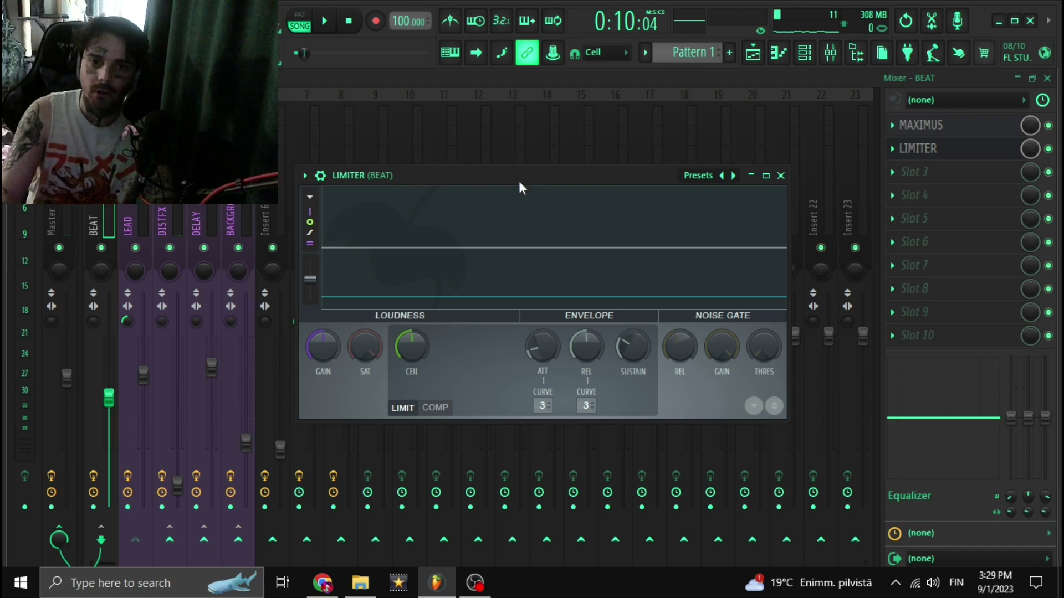
pyautogui.moveTo(518, 180); pyautogui.dragTo(479, 186)
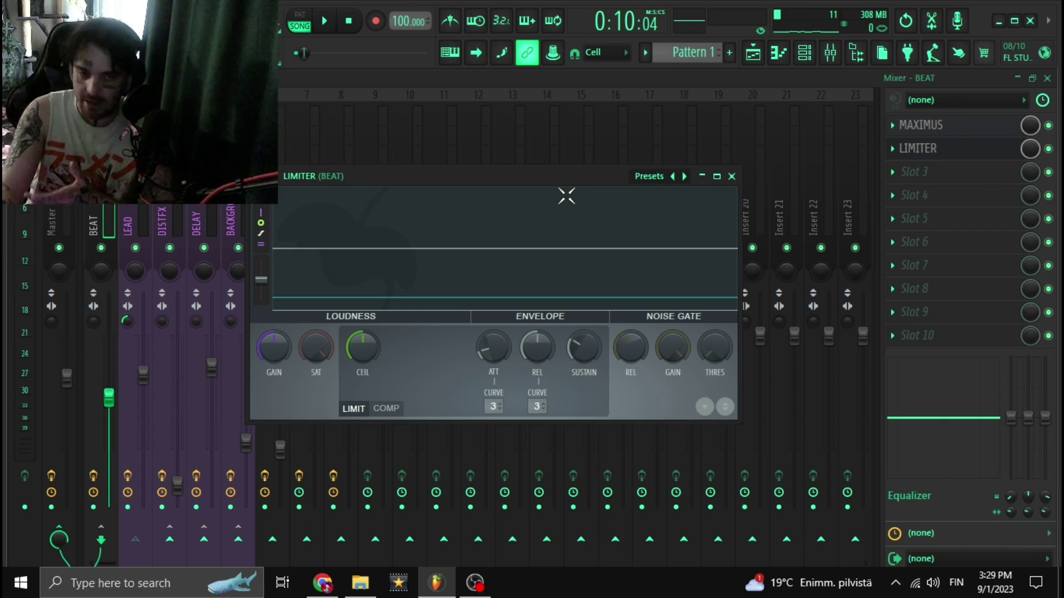
pyautogui.moveTo(539, 185); pyautogui.dragTo(574, 180)
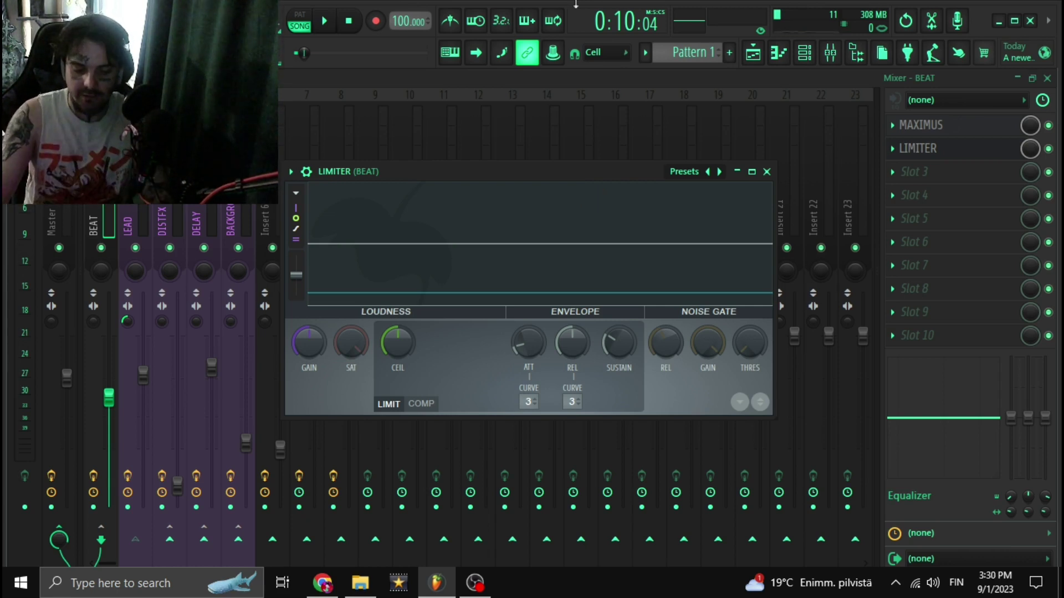
pyautogui.moveTo(538, 172); pyautogui.dragTo(533, 178)
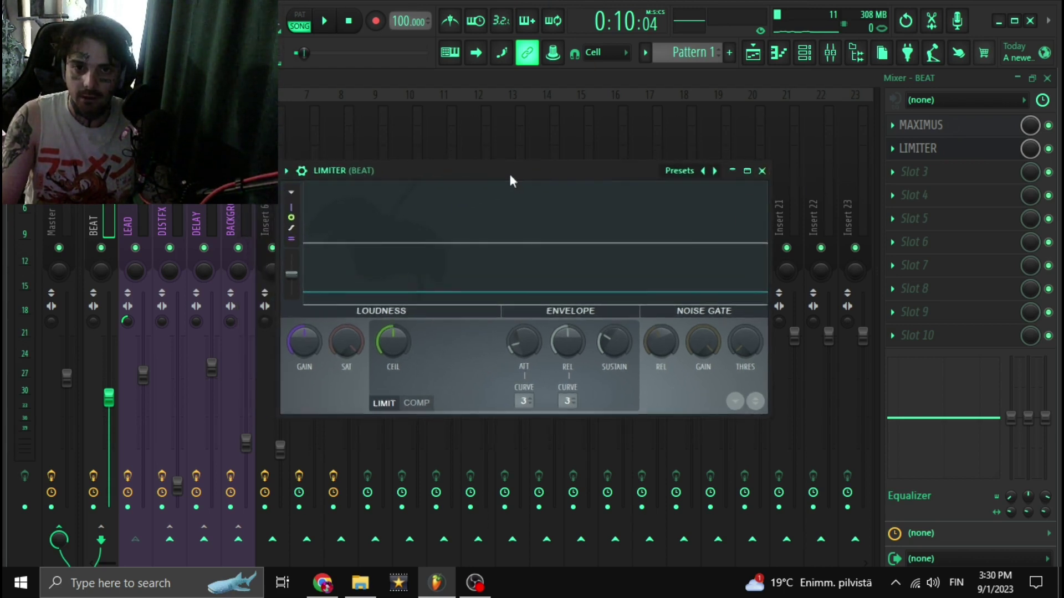
pyautogui.moveTo(510, 176); pyautogui.dragTo(480, 181)
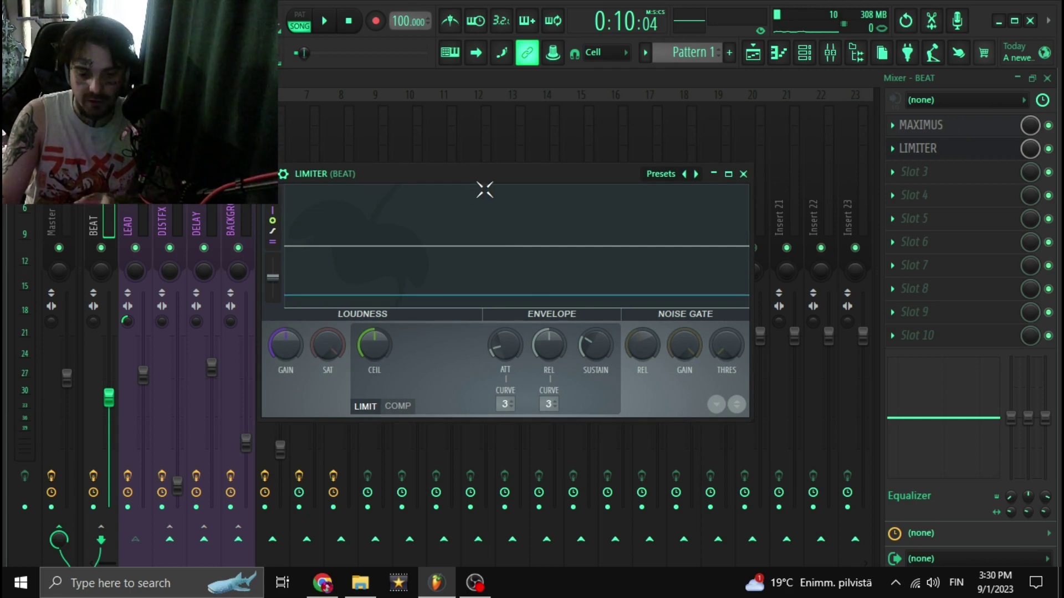
pyautogui.moveTo(485, 179)
pyautogui.mouseDown()
pyautogui.moveTo(478, 142)
pyautogui.moveTo(490, 163)
pyautogui.mouseUp()
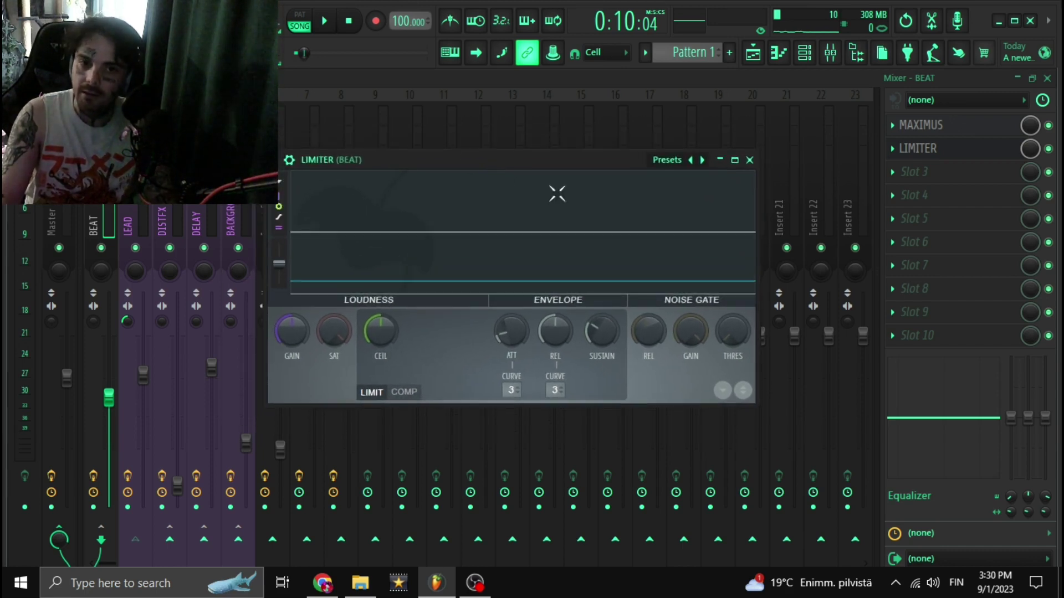
pyautogui.click(750, 160)
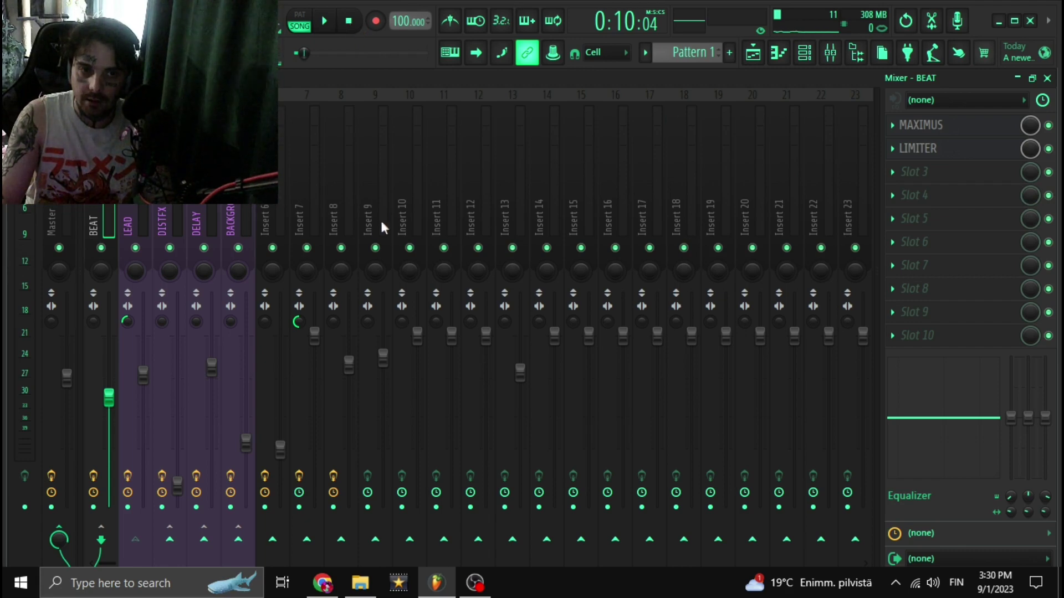
# Bring OBS to the front, selecting Track 9's BACKGROUND volume automation along the way
pyautogui.click(474, 583)
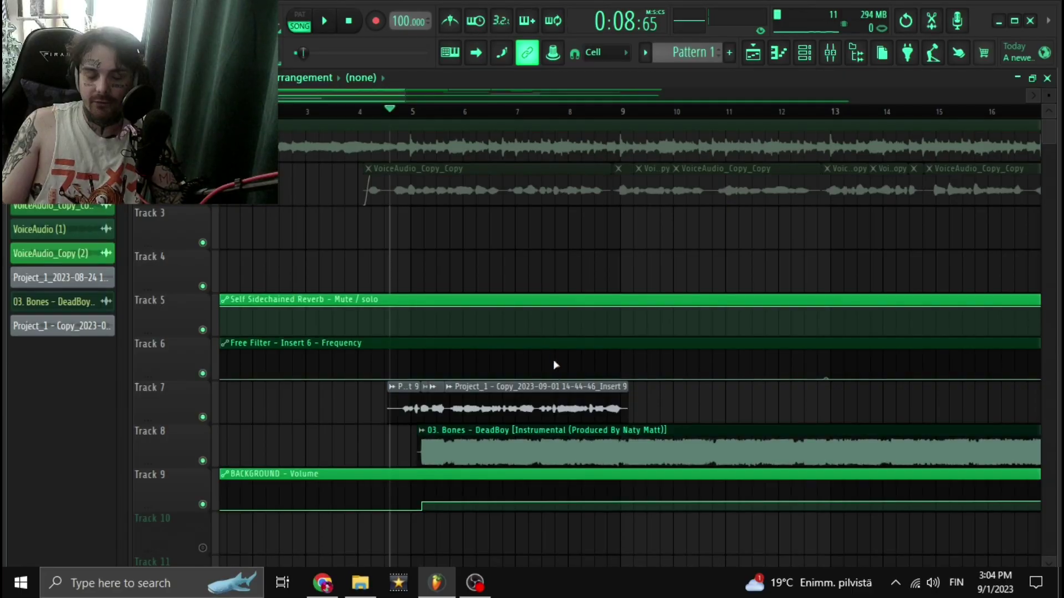
pyautogui.scroll(-2, 748, 541)
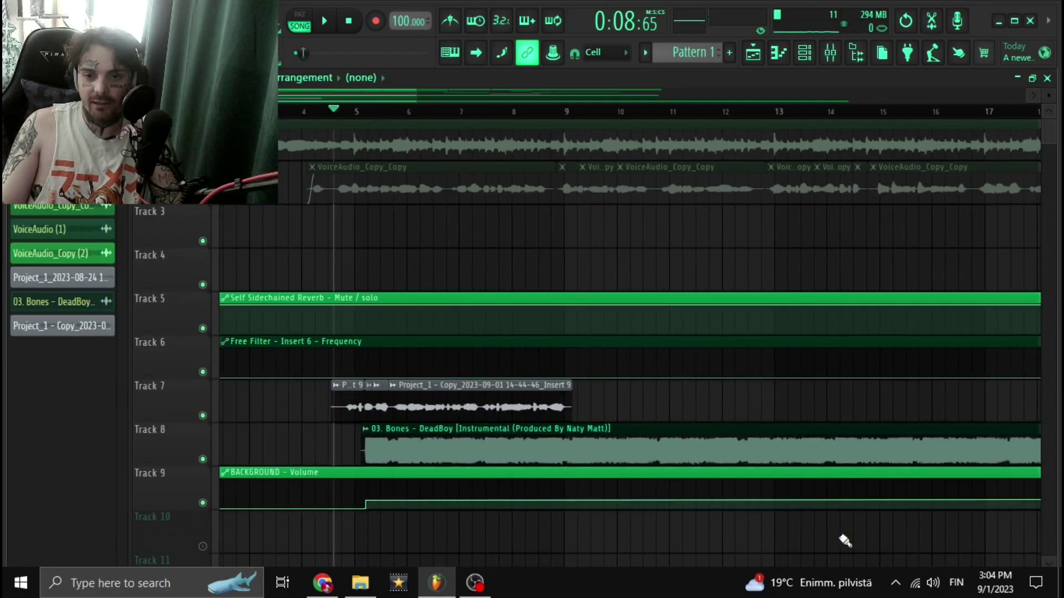
pyautogui.scroll(-2, 844, 540)
pyautogui.scroll(-3, 516, 349)
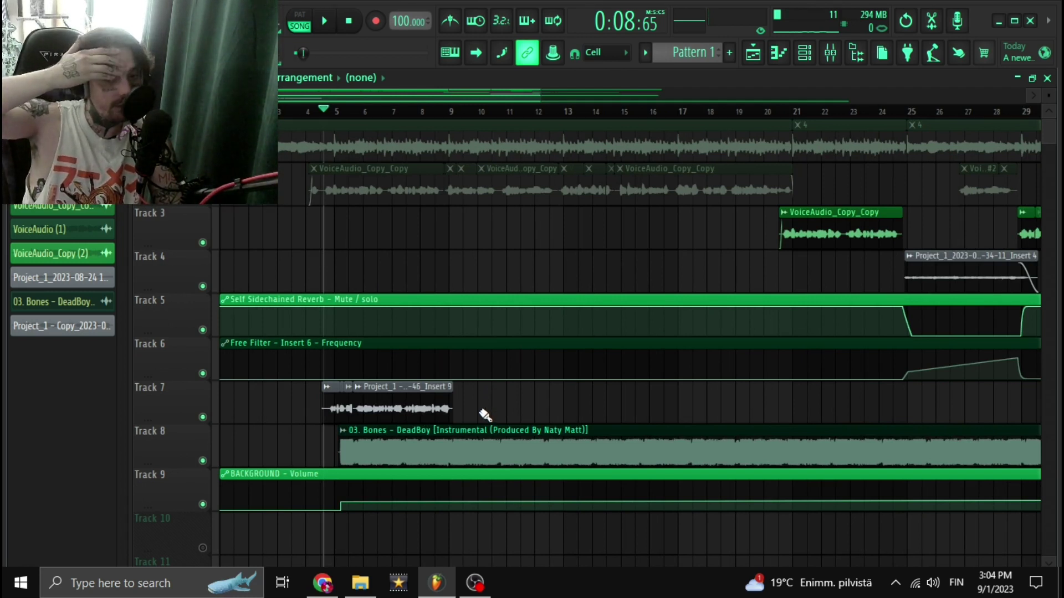
pyautogui.click(239, 481)
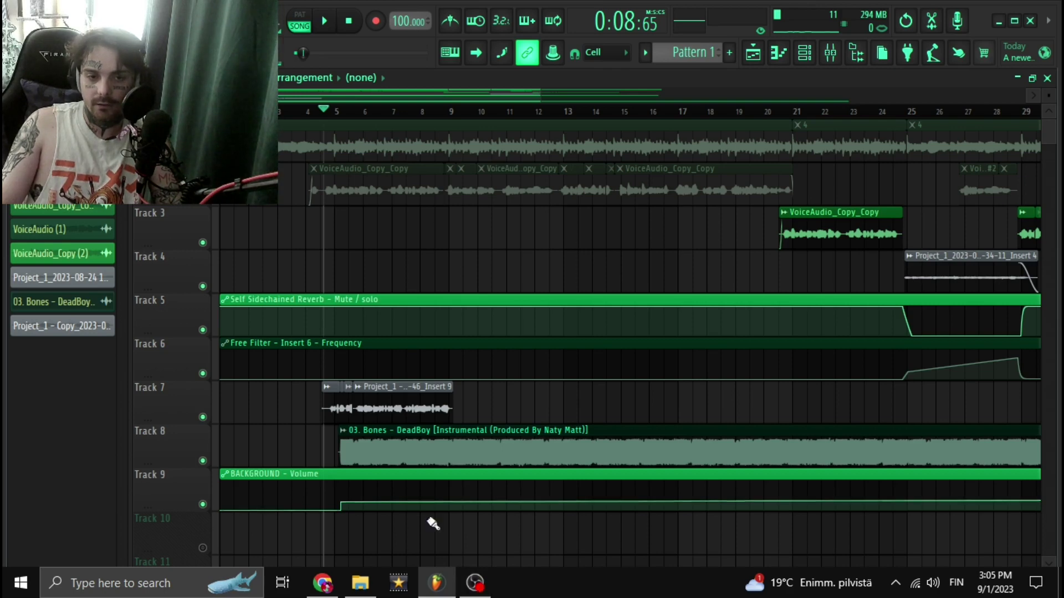
pyautogui.scroll(-3, 420, 310)
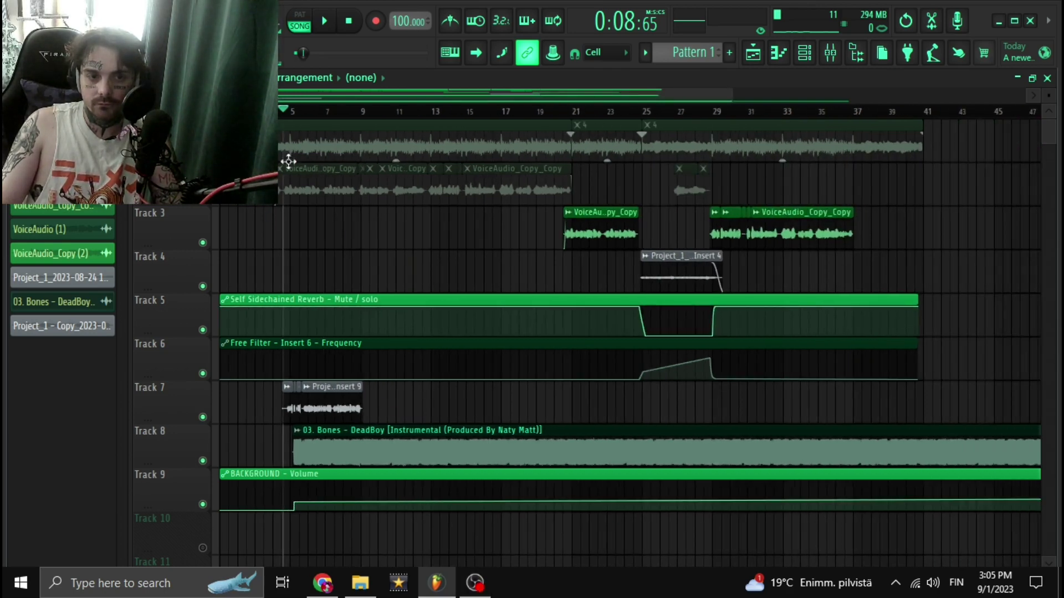
pyautogui.moveTo(475, 583)
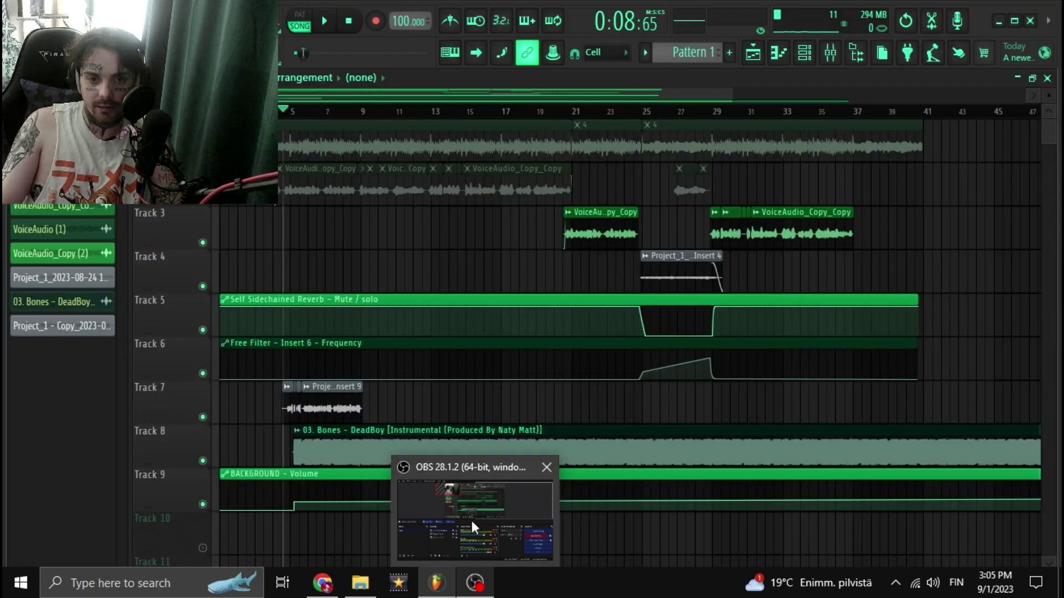
pyautogui.click(471, 518)
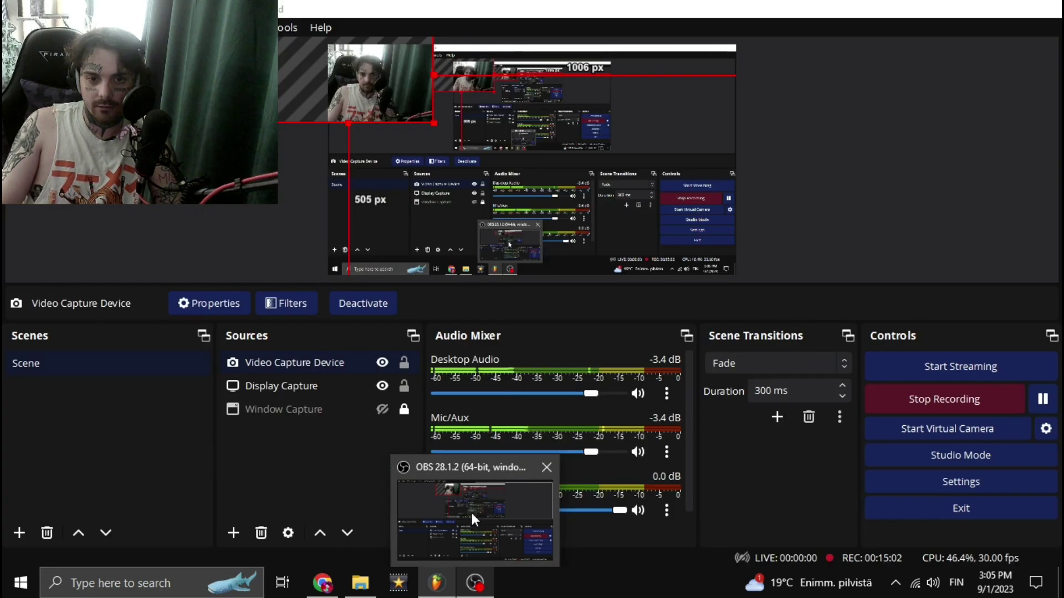